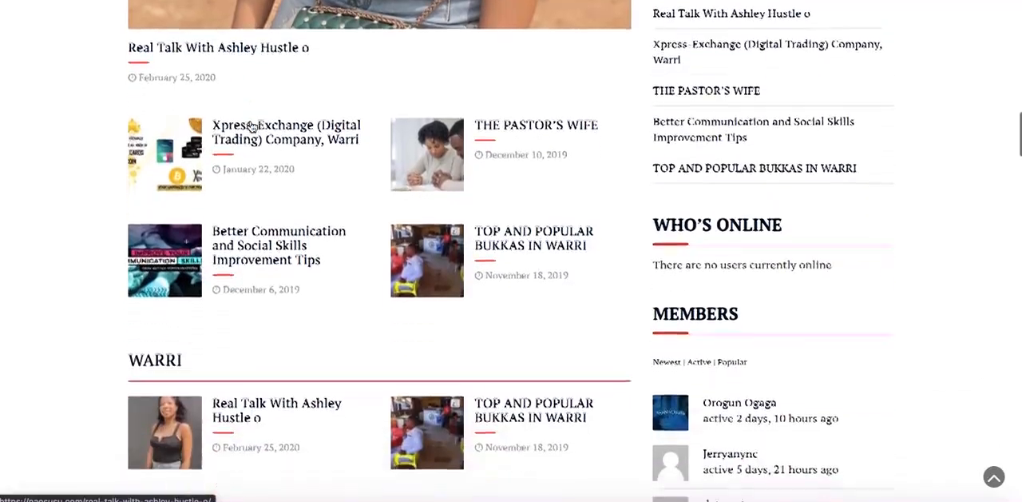
{"action": "scroll", "coordinate": [250, 126], "scroll_direction": "down", "scroll_amount": 10}
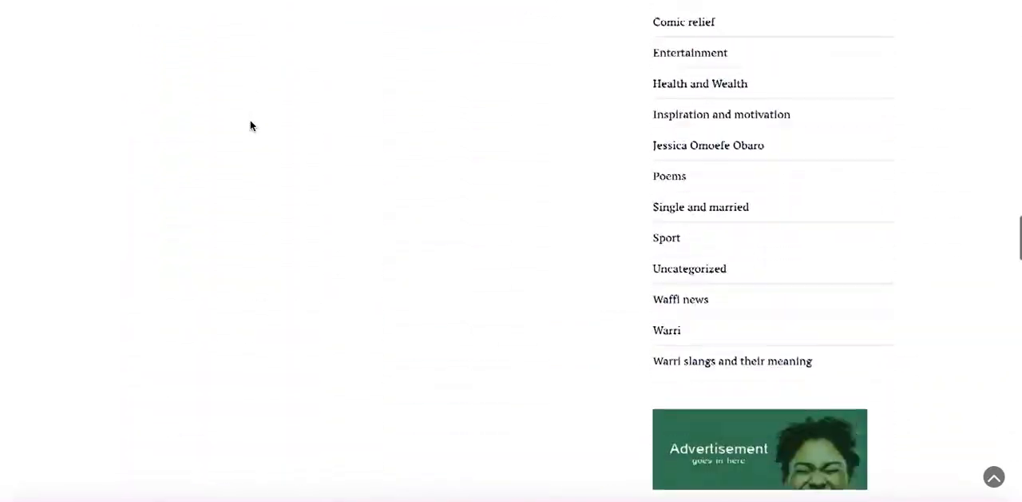
{"action": "scroll", "coordinate": [252, 127], "scroll_direction": "down", "scroll_amount": 12}
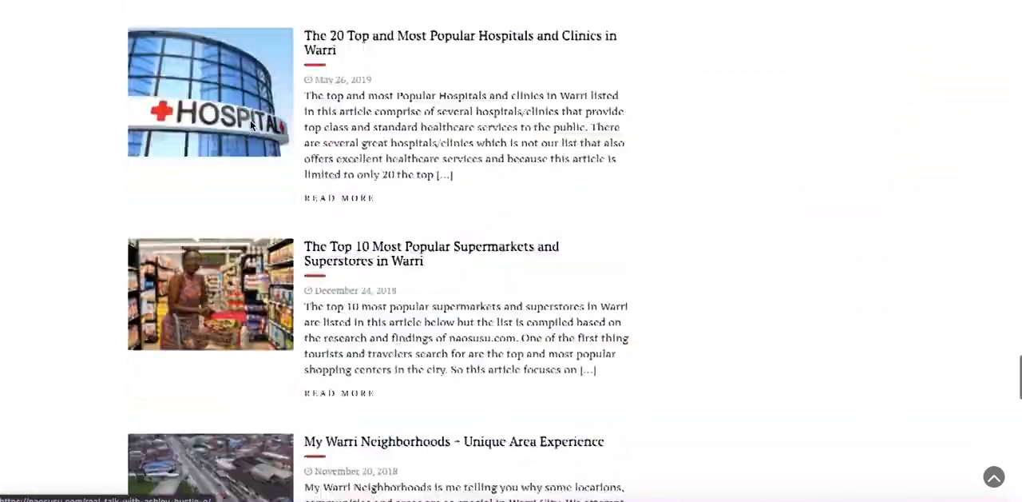
{"action": "scroll", "coordinate": [252, 127], "scroll_direction": "up", "scroll_amount": 20}
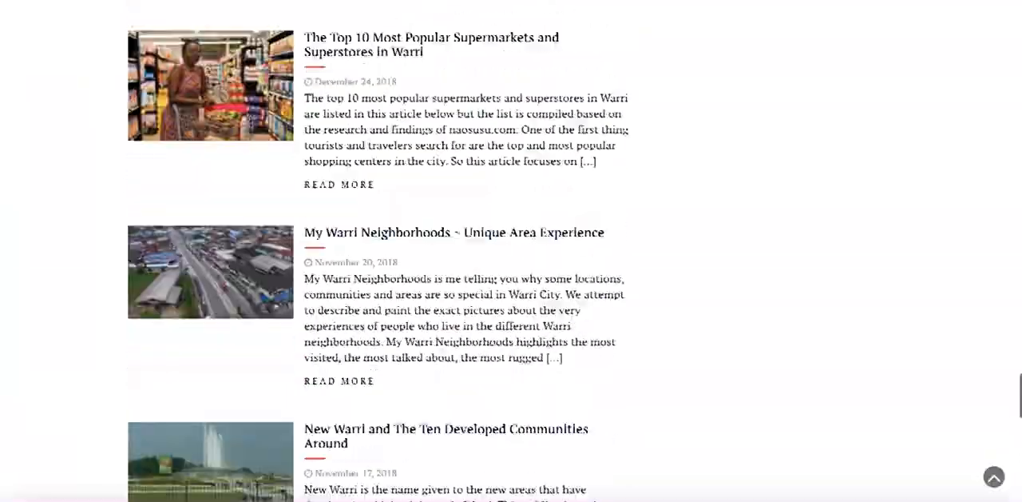
{"action": "scroll", "coordinate": [252, 127], "scroll_direction": "up", "scroll_amount": 15}
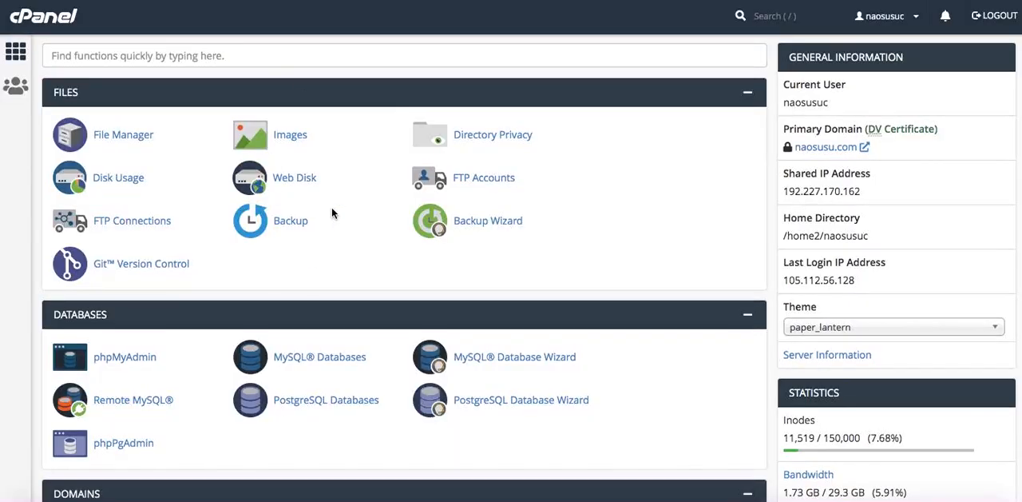
In cPanel, open the File Manager and go into the public_html folder.
{"action": "scroll", "coordinate": [332, 211], "scroll_direction": "down", "scroll_amount": 1}
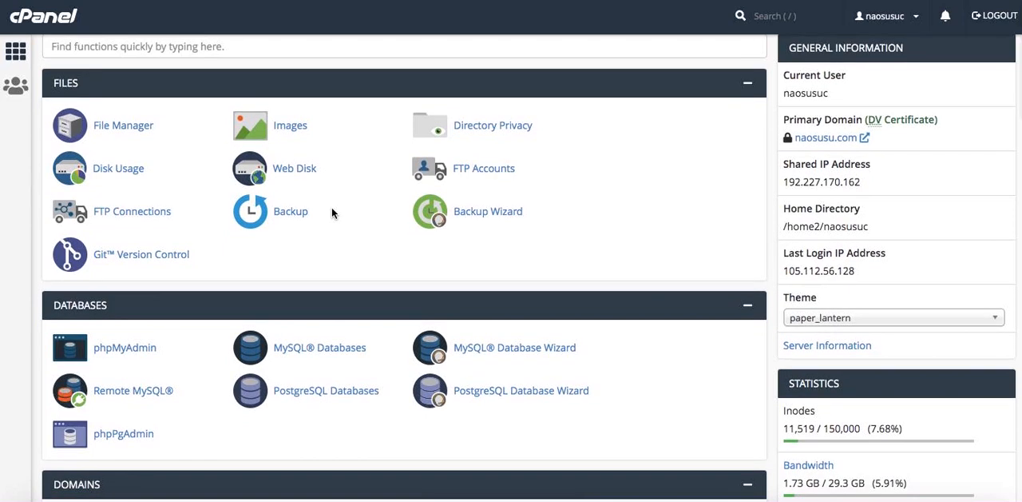
{"action": "left_click", "coordinate": [112, 121]}
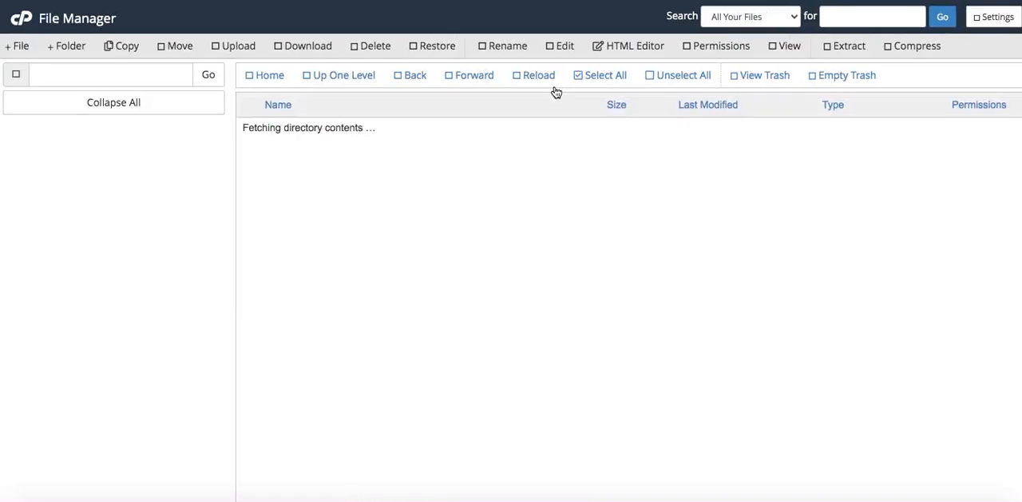
{"action": "double_click", "coordinate": [397, 247]}
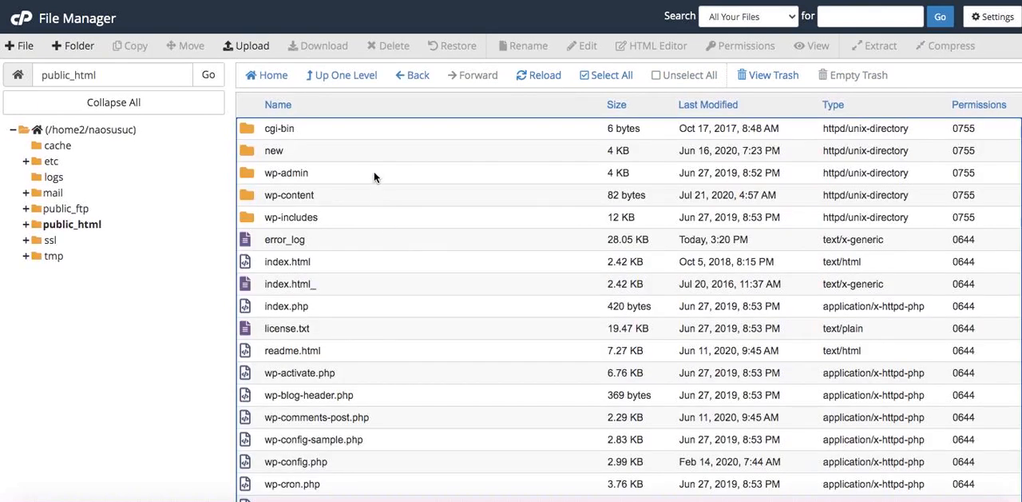
Delete the cgi-bin folder from public_html.
{"action": "left_click", "coordinate": [366, 128]}
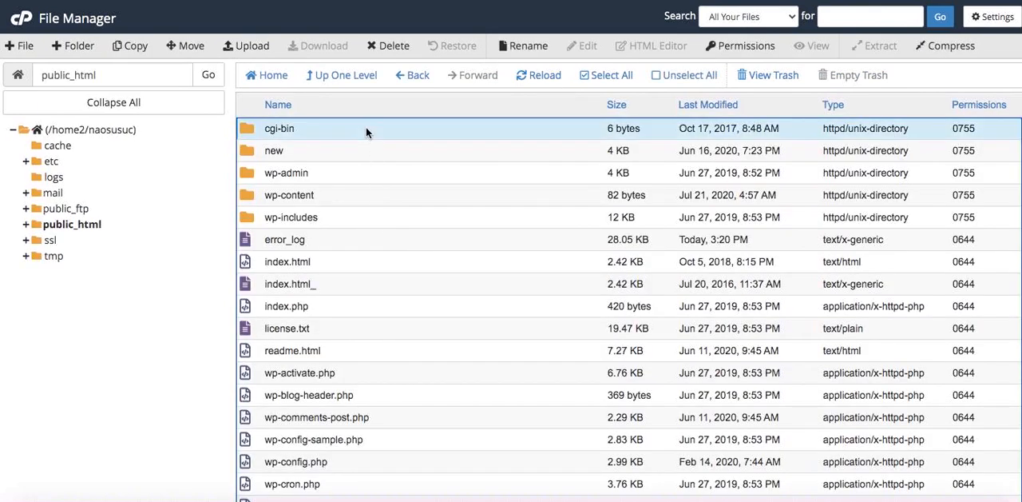
{"action": "left_click", "coordinate": [385, 51]}
{"action": "key", "text": "Return"}
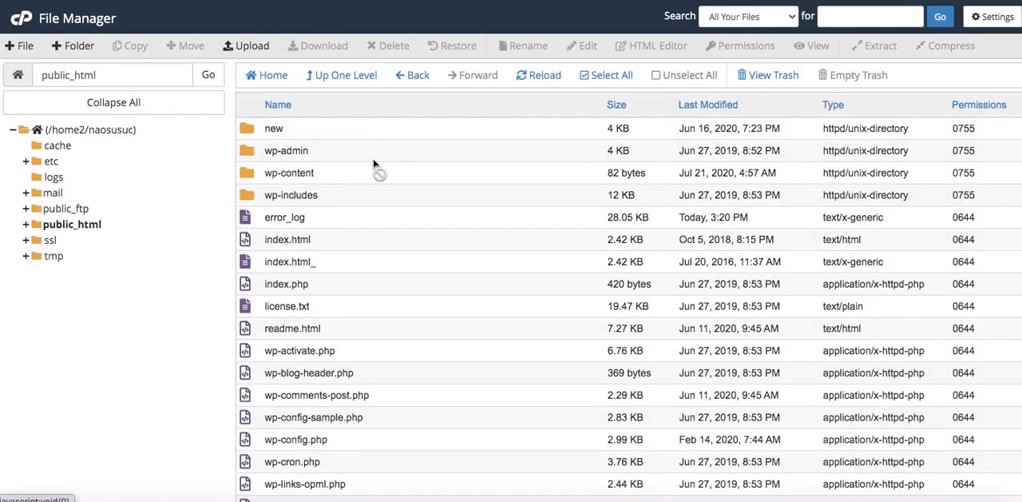
Upload jnews-theme.zip from the local Tuts folder into public_html/wp-content/themes and return to that folder.
{"action": "double_click", "coordinate": [373, 172]}
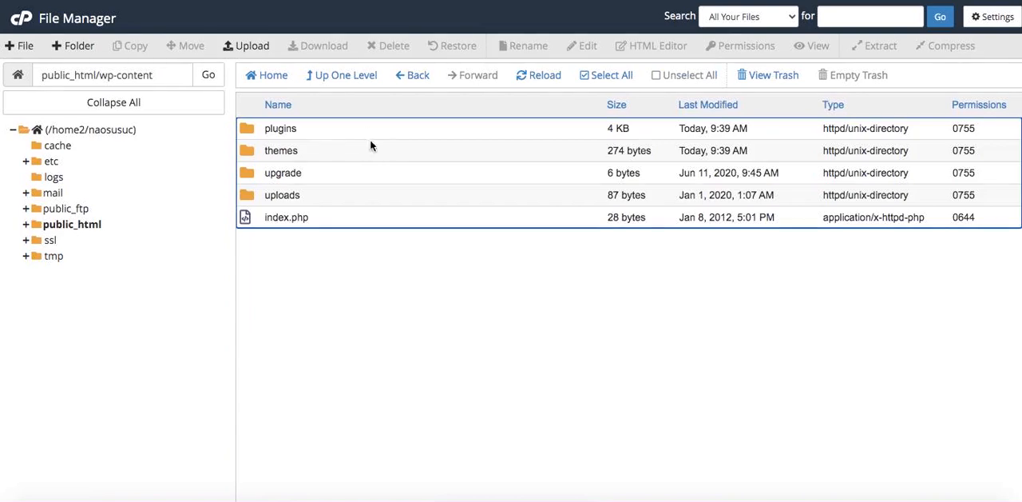
{"action": "double_click", "coordinate": [399, 151]}
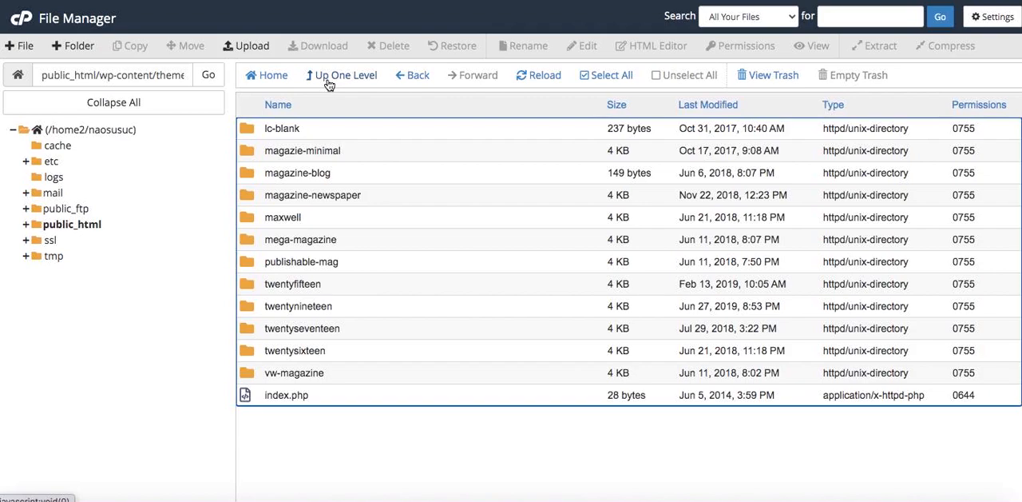
{"action": "left_click", "coordinate": [251, 50]}
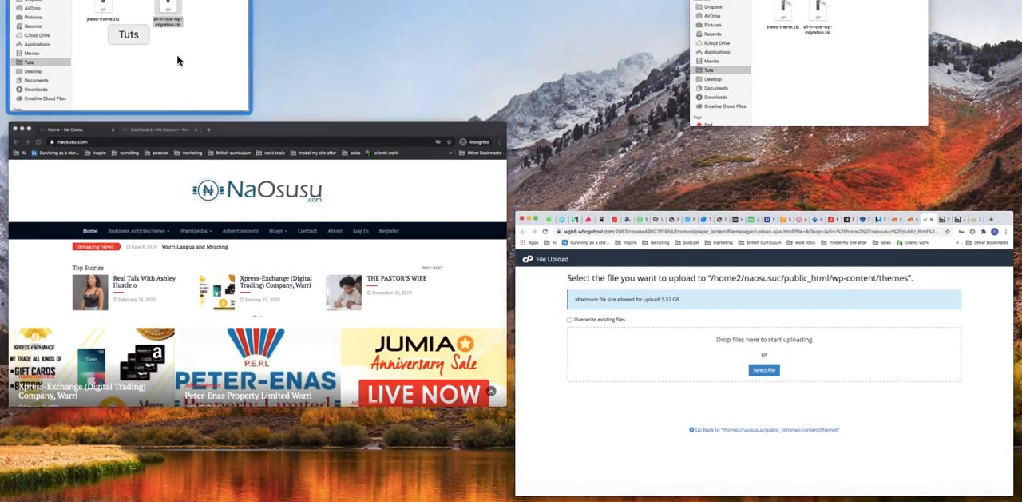
{"action": "left_click", "coordinate": [178, 60]}
{"action": "left_click", "coordinate": [184, 67]}
{"action": "left_click_drag", "start_coordinate": [184, 71], "coordinate": [625, 192]}
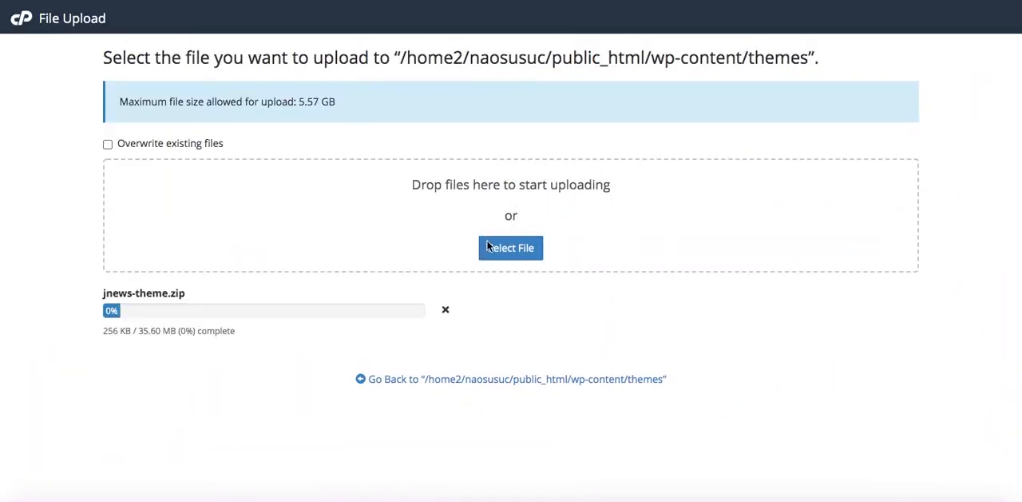
{"action": "left_click", "coordinate": [468, 379]}
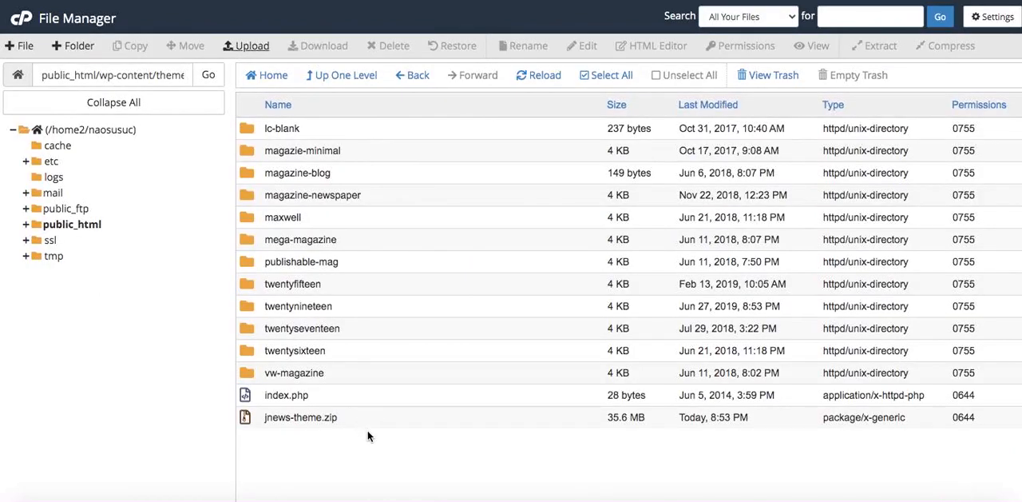
Extract jnews-theme.zip inside the themes folder.
{"action": "left_click", "coordinate": [384, 416]}
{"action": "right_click", "coordinate": [386, 416]}
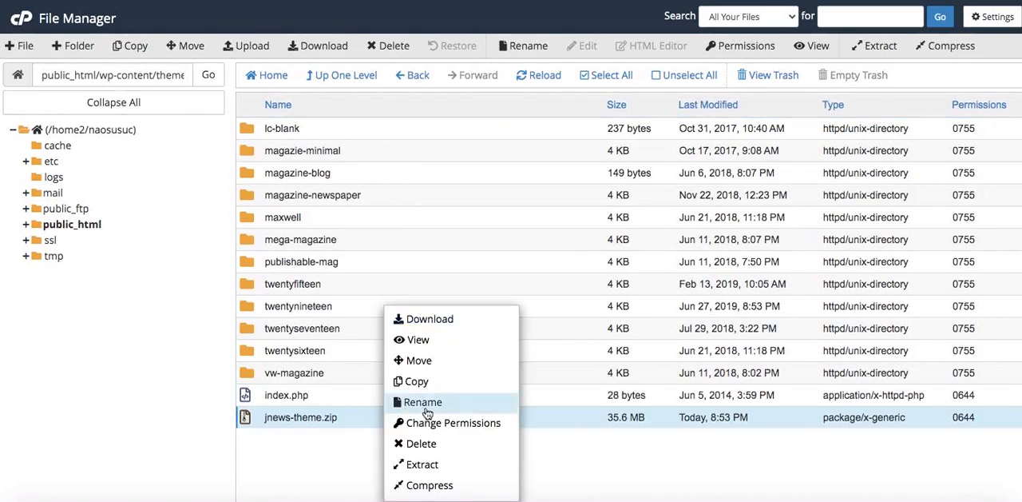
{"action": "left_click", "coordinate": [433, 469]}
{"action": "key", "text": "Return"}
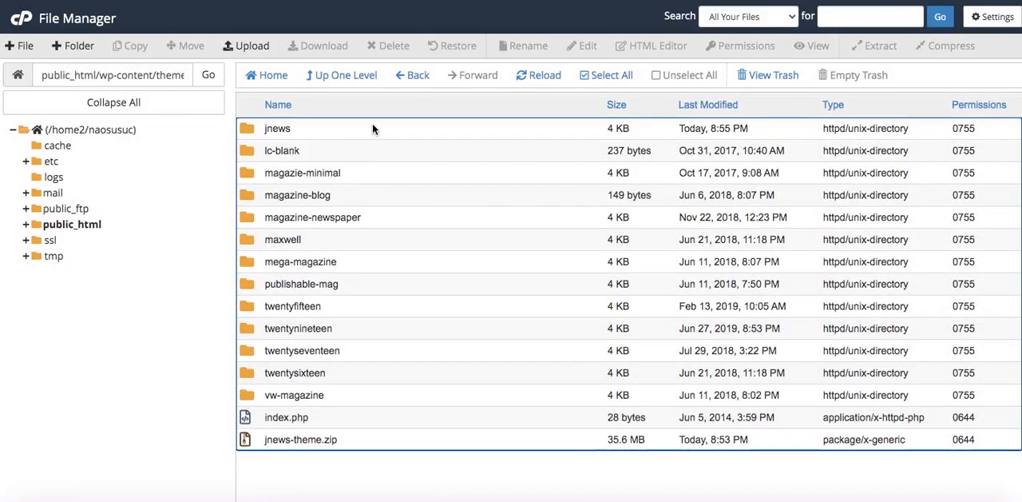
{"action": "left_click", "coordinate": [372, 128]}
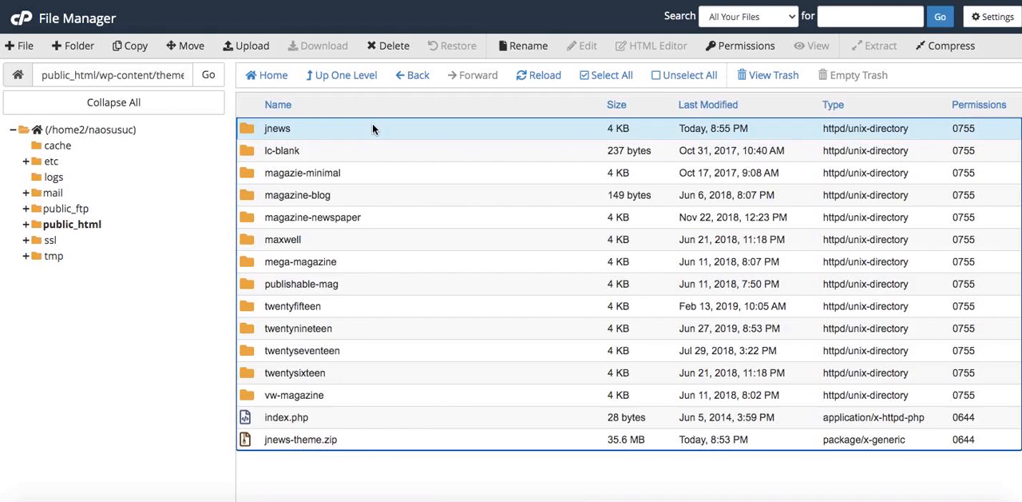
{"action": "left_click", "coordinate": [360, 439]}
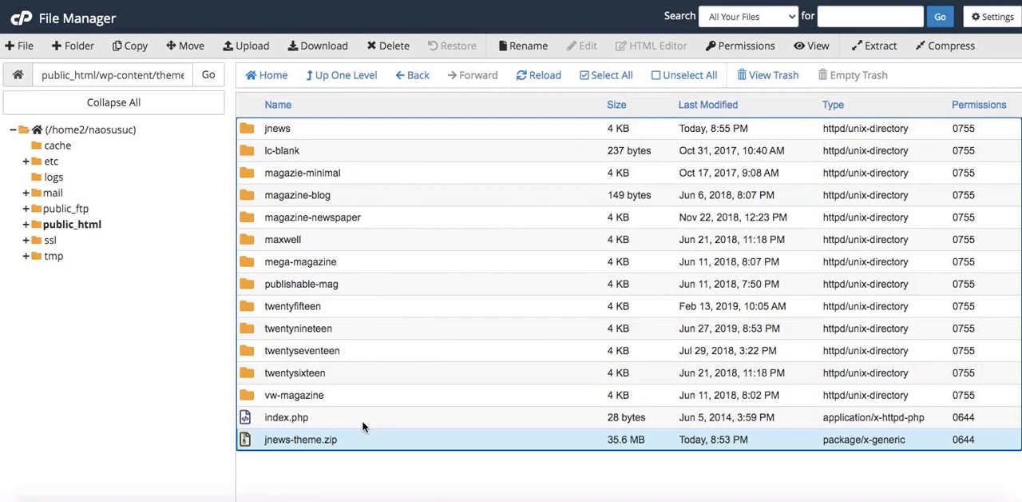
Switch to the WordPress admin of the Na Osusu site and activate the JNews theme.
{"action": "key", "text": "ctrl+Up"}
{"action": "left_click", "coordinate": [280, 331]}
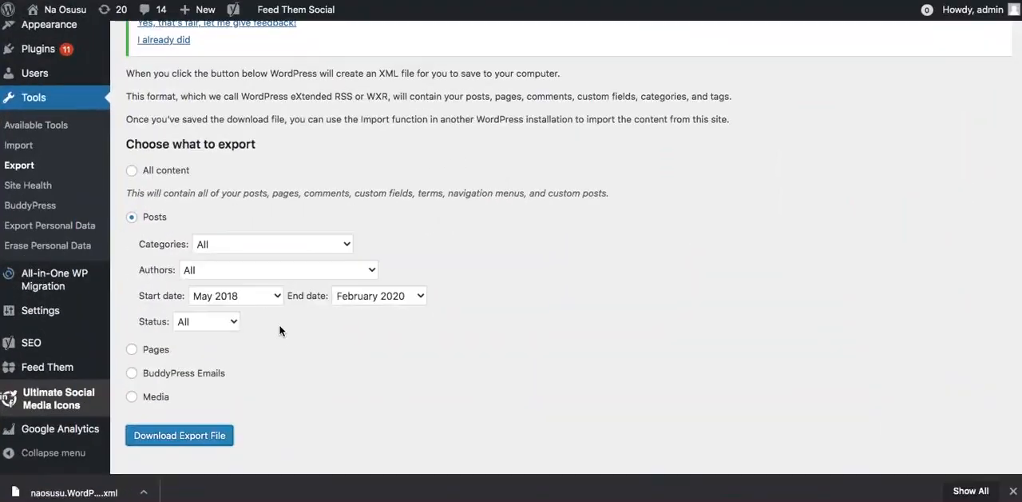
{"action": "scroll", "coordinate": [266, 389], "scroll_direction": "up", "scroll_amount": 5}
{"action": "mouse_move", "coordinate": [68, 260]}
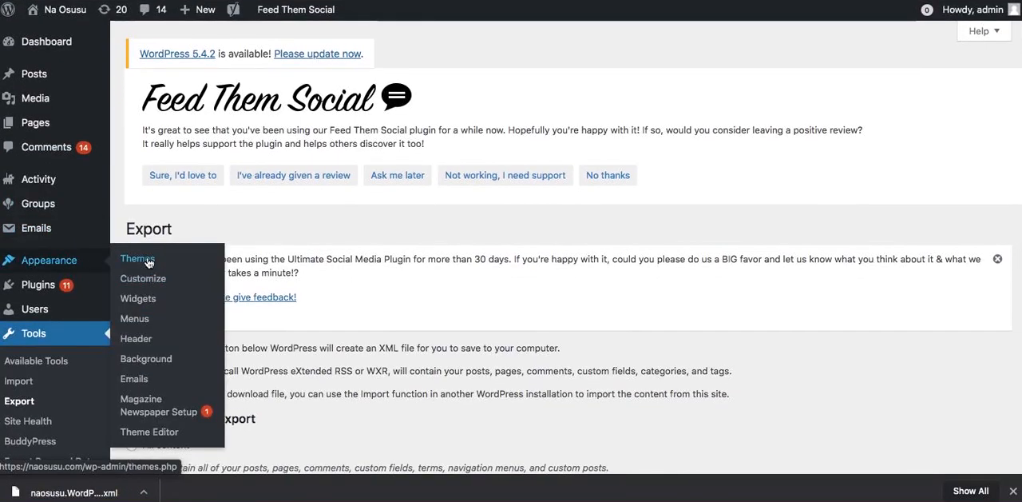
{"action": "left_click", "coordinate": [148, 261]}
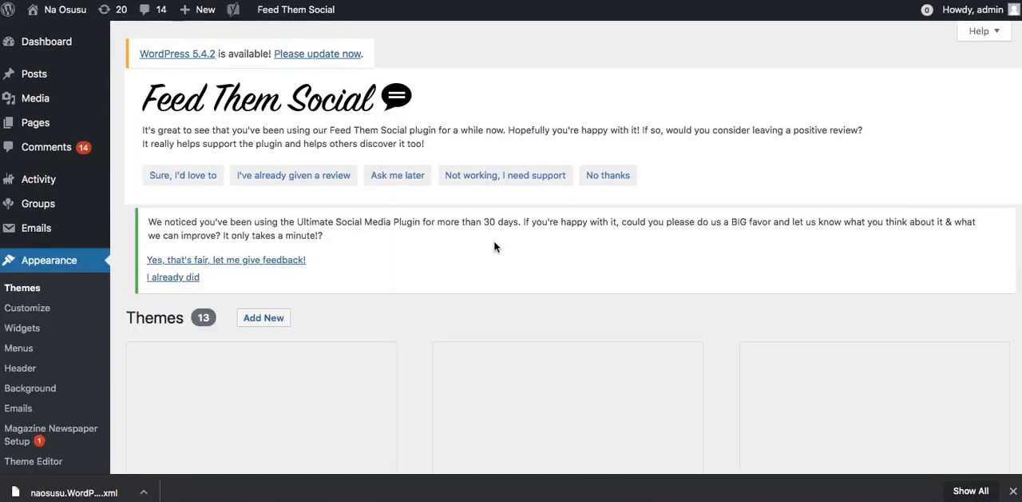
{"action": "scroll", "coordinate": [494, 246], "scroll_direction": "down", "scroll_amount": 5}
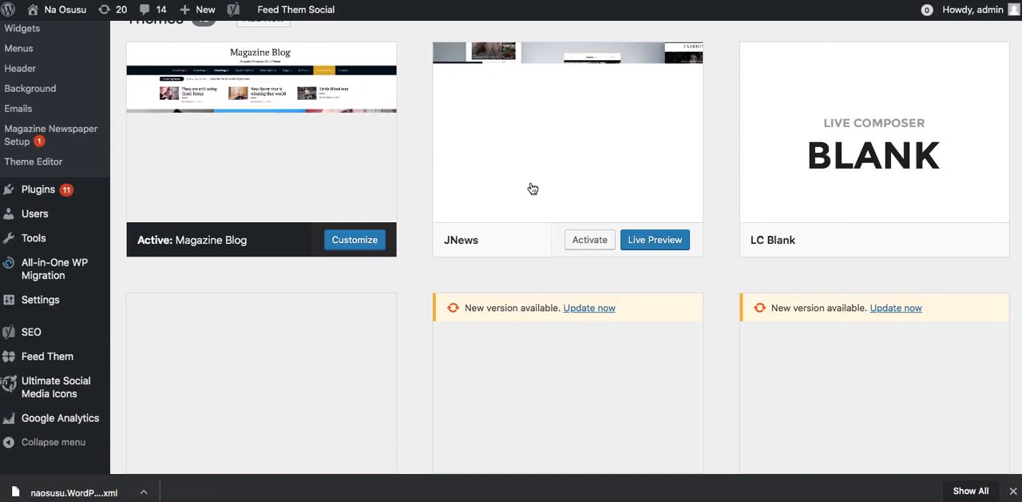
{"action": "left_click", "coordinate": [589, 240]}
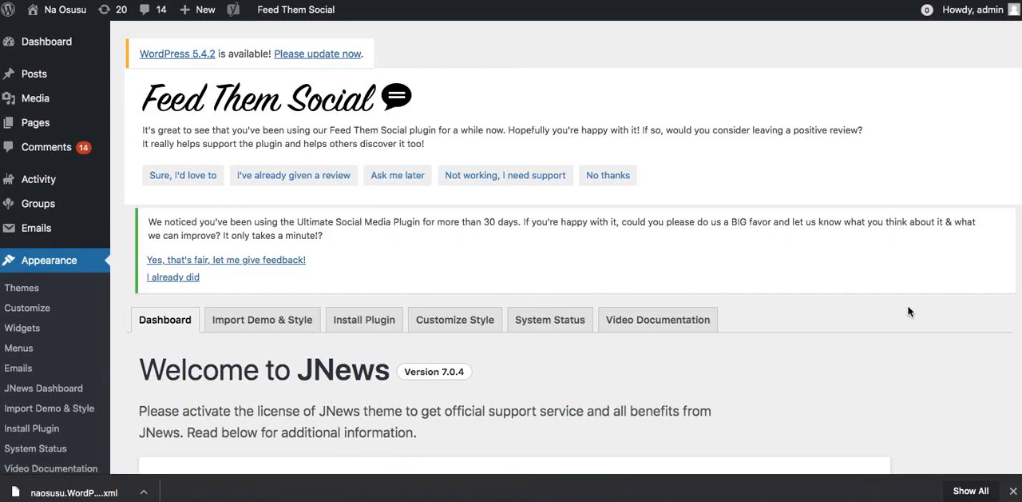
Import the JNews Newsplus demo with plugins, style and content, and Visual Composer content included.
{"action": "scroll", "coordinate": [908, 311], "scroll_direction": "down", "scroll_amount": 5}
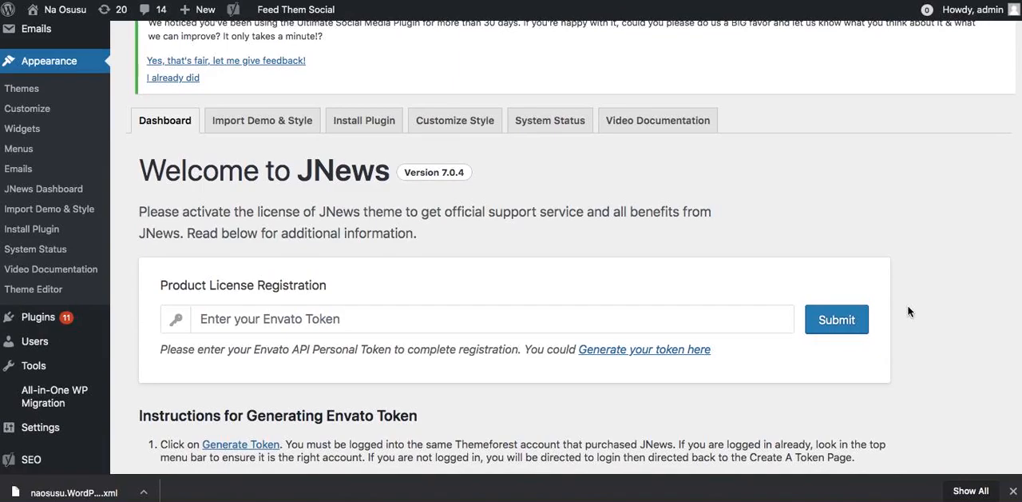
{"action": "scroll", "coordinate": [908, 311], "scroll_direction": "down", "scroll_amount": 4}
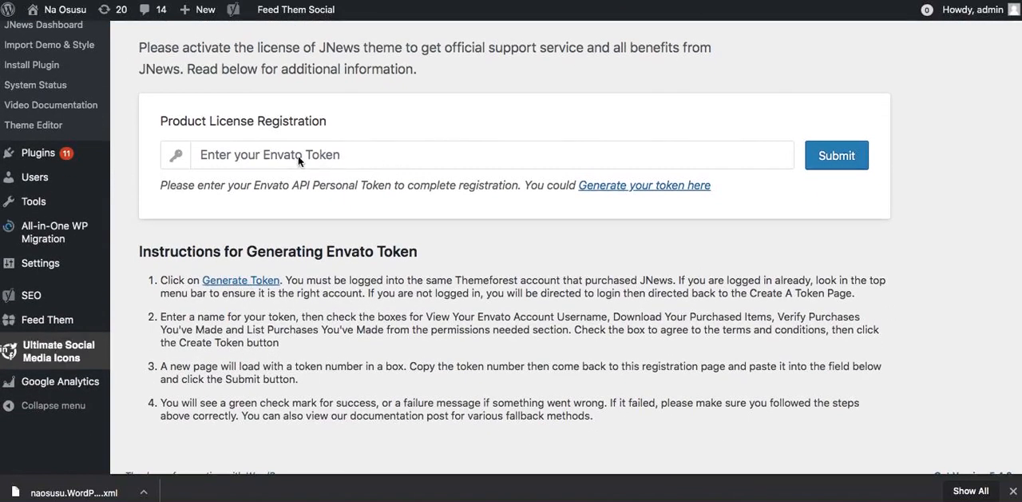
{"action": "scroll", "coordinate": [339, 263], "scroll_direction": "down", "scroll_amount": 1}
{"action": "scroll", "coordinate": [339, 260], "scroll_direction": "up", "scroll_amount": 8}
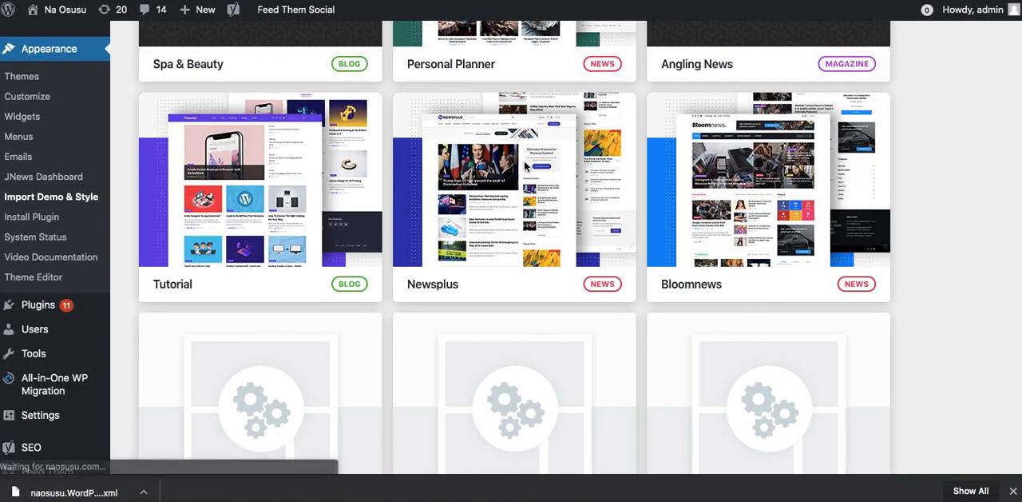
{"action": "mouse_move", "coordinate": [455, 164]}
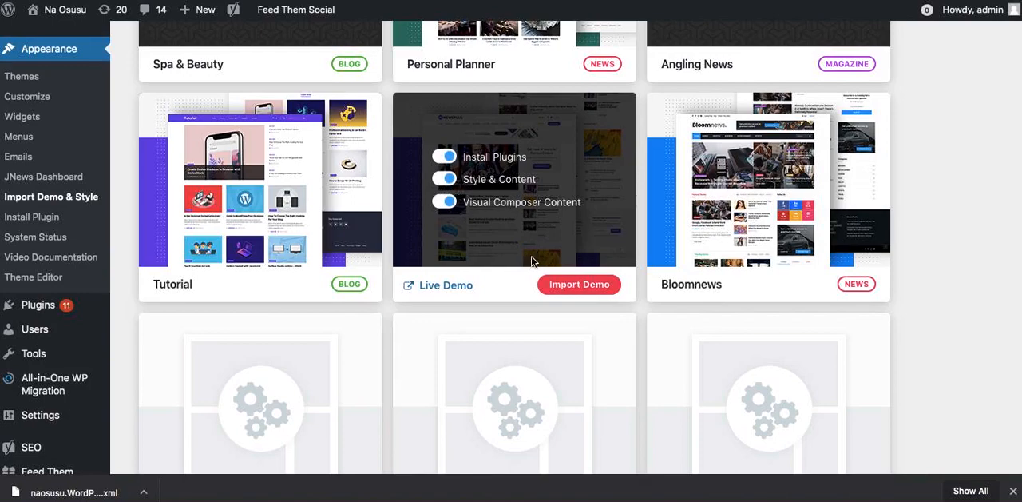
{"action": "left_click", "coordinate": [559, 284]}
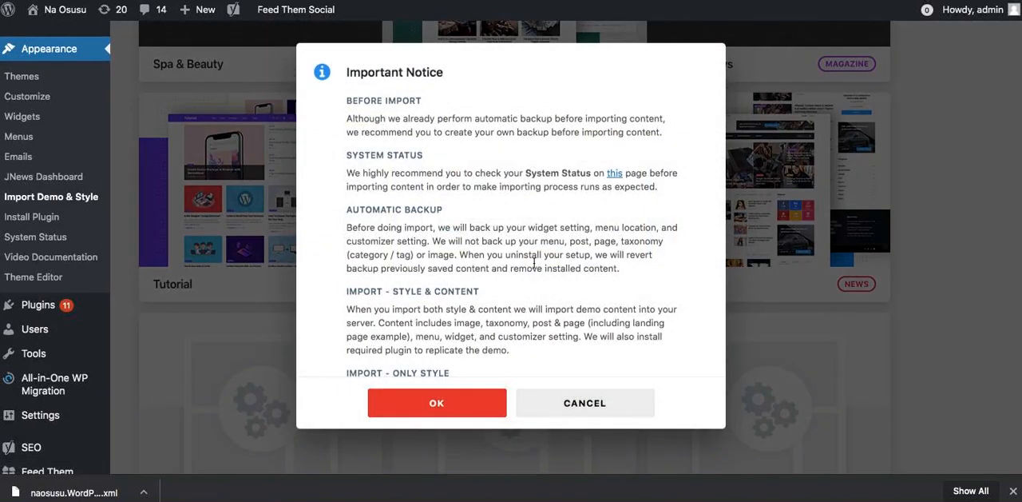
{"action": "left_click", "coordinate": [447, 419]}
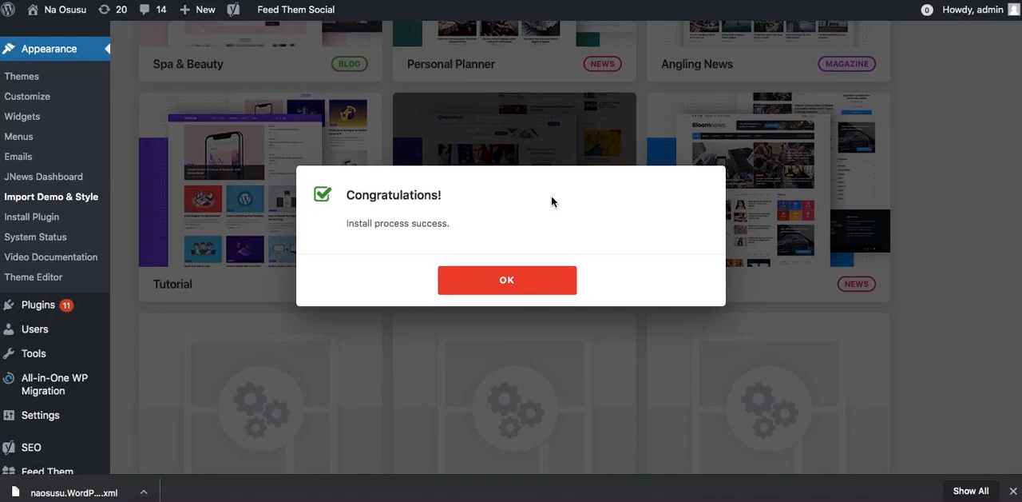
{"action": "left_click", "coordinate": [533, 274]}
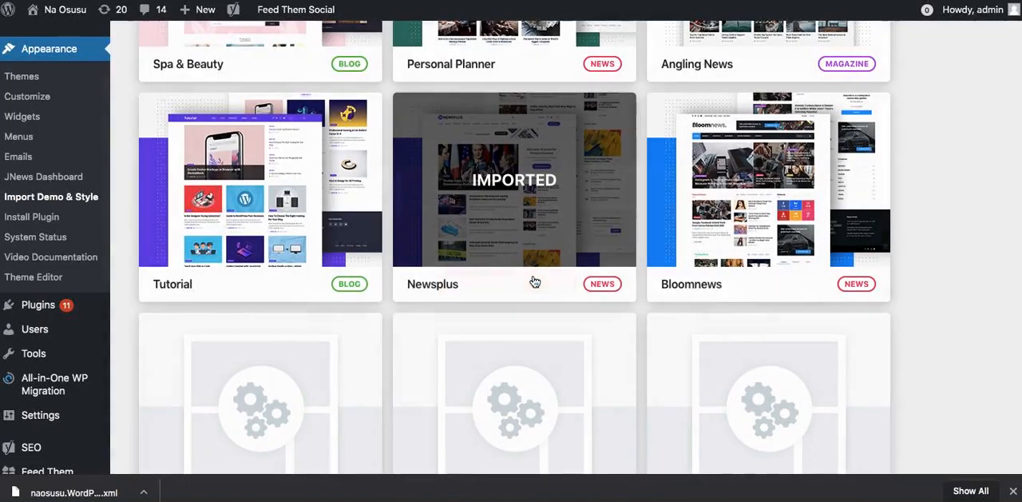
Open the live Na Osusu site in a new browser tab and switch to it.
{"action": "scroll", "coordinate": [396, 230], "scroll_direction": "up", "scroll_amount": 10}
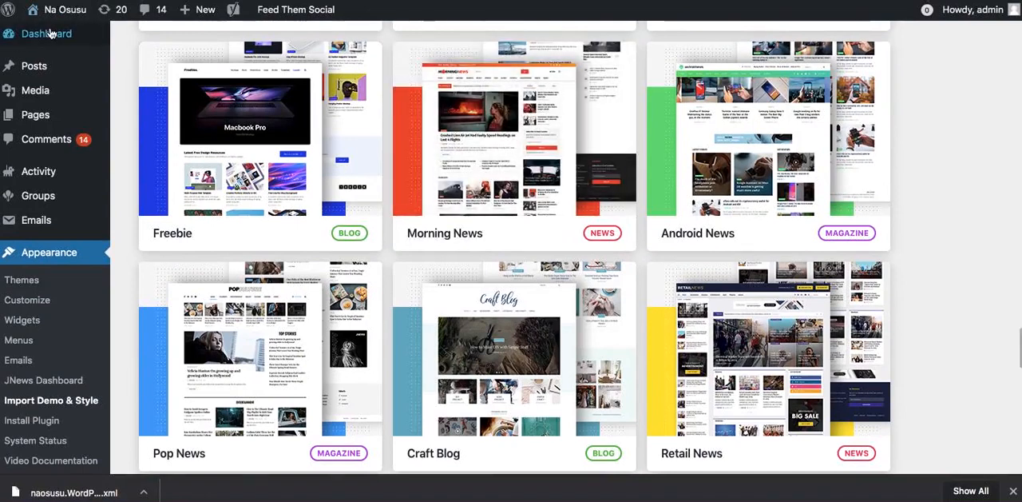
{"action": "left_click", "coordinate": [46, 33]}
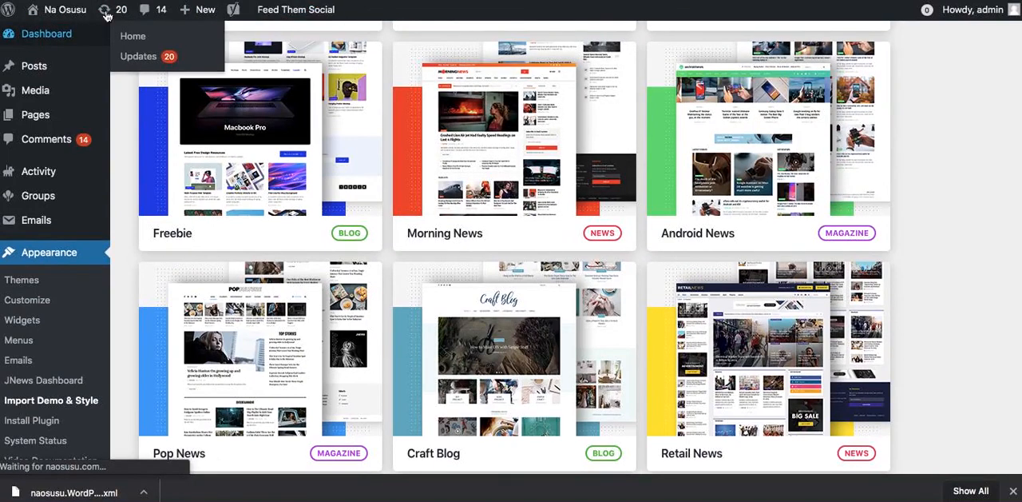
{"action": "mouse_move", "coordinate": [64, 11]}
{"action": "right_click", "coordinate": [57, 44]}
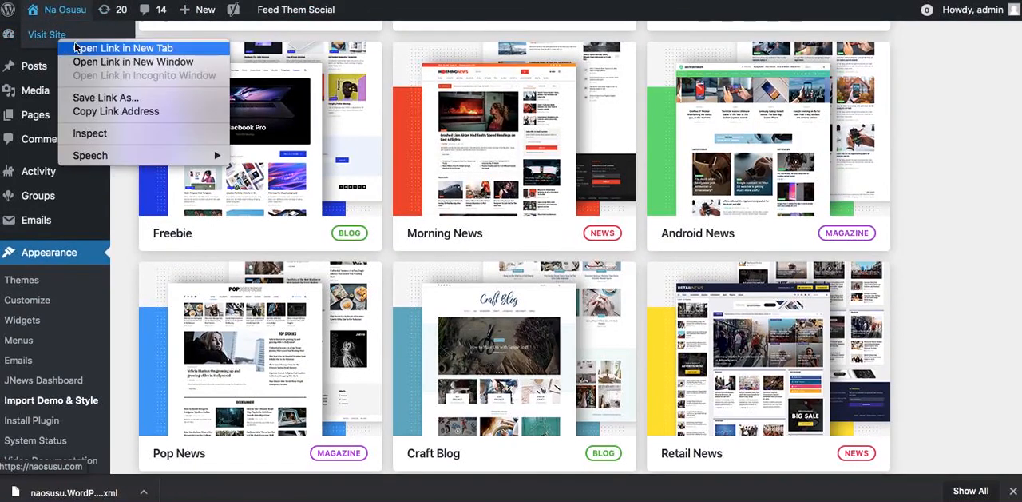
{"action": "left_click", "coordinate": [122, 50]}
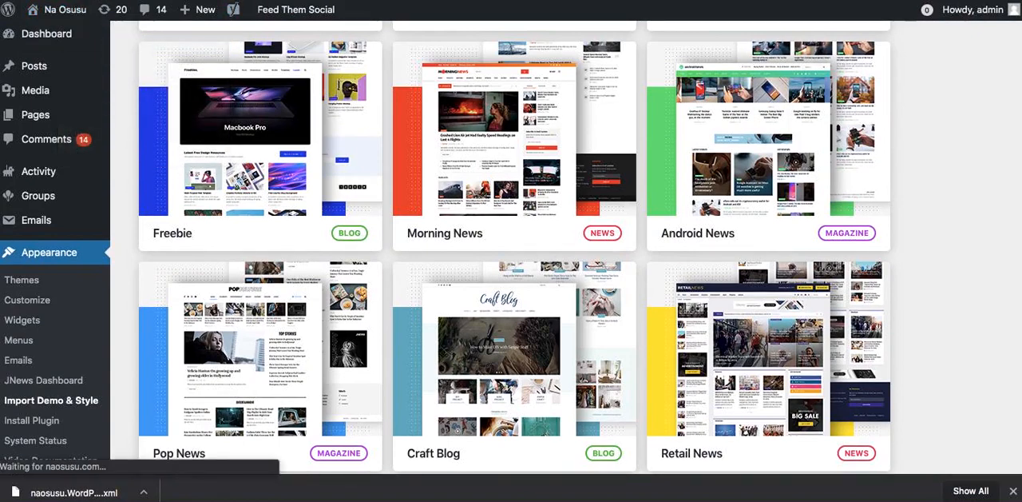
{"action": "key", "text": "ctrl+Tab"}
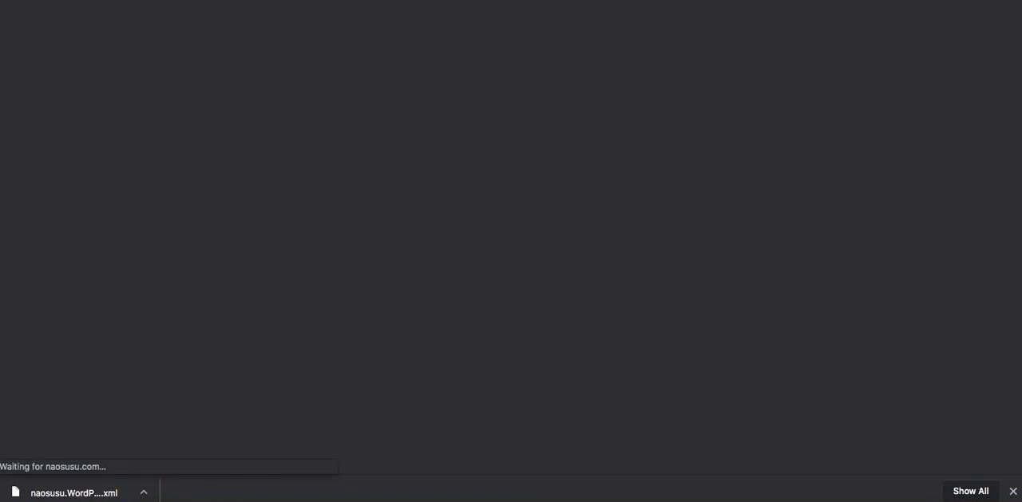
Examine the live homepage's header, content area and footer for the imported Newsplus layout.
{"action": "key", "text": "ctrl+shift+Tab"}
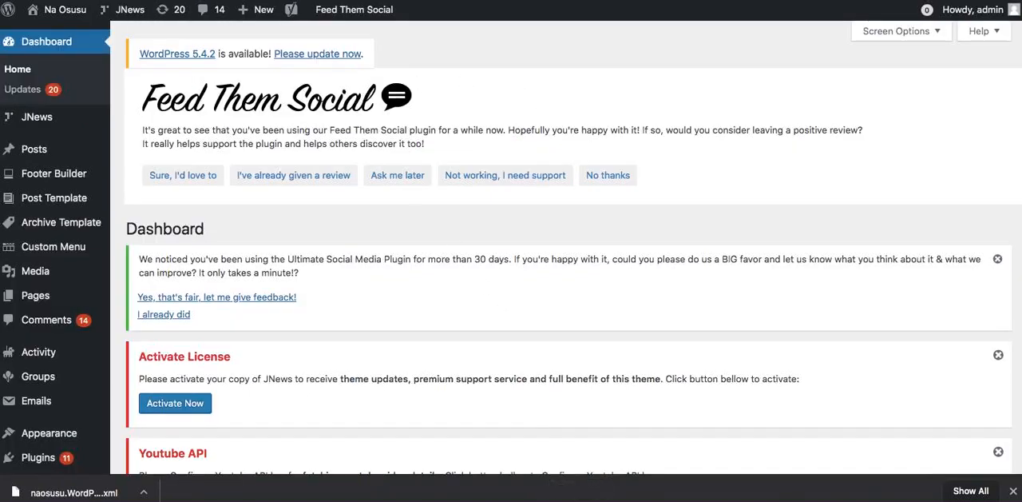
{"action": "key", "text": "ctrl+Tab"}
{"action": "scroll", "coordinate": [553, 292], "scroll_direction": "up", "scroll_amount": 2}
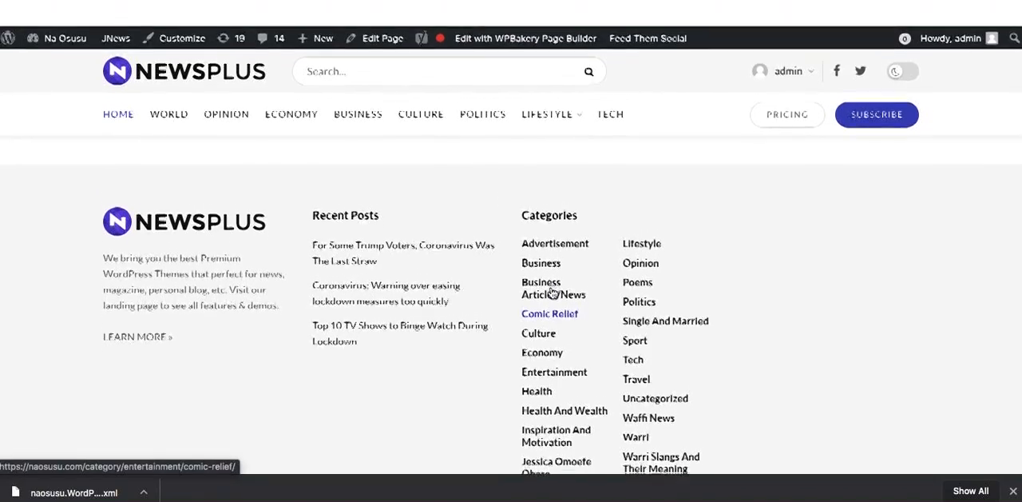
{"action": "scroll", "coordinate": [553, 292], "scroll_direction": "down", "scroll_amount": 3}
{"action": "scroll", "coordinate": [547, 287], "scroll_direction": "up", "scroll_amount": 2}
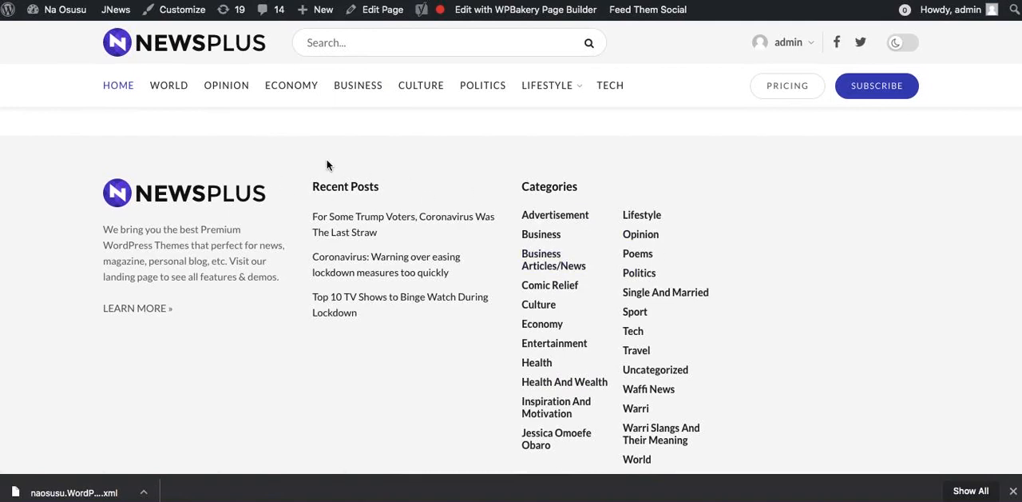
Return to the WordPress admin dashboard and open the homepage display options in the Reading settings.
{"action": "key", "text": "ctrl+shift+Tab"}
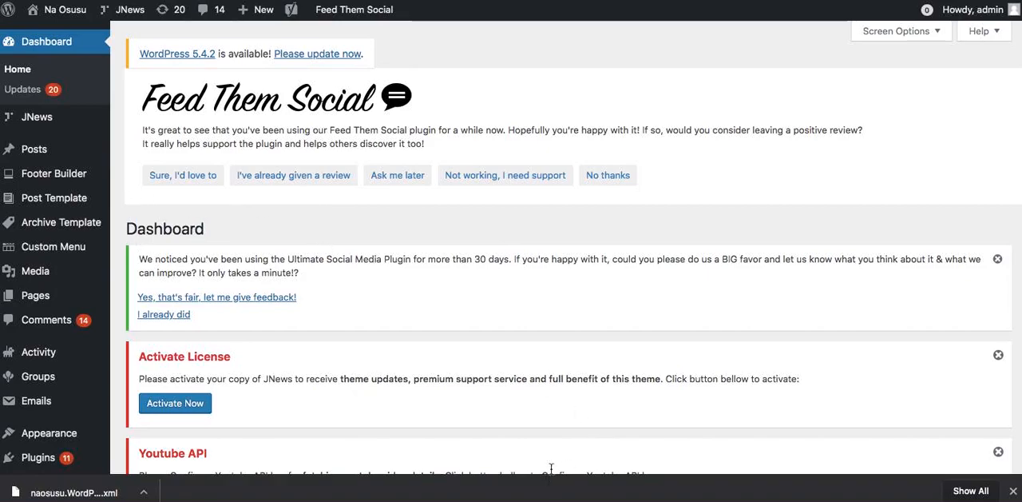
{"action": "scroll", "coordinate": [352, 390], "scroll_direction": "down", "scroll_amount": 5}
{"action": "scroll", "coordinate": [245, 181], "scroll_direction": "up", "scroll_amount": 2}
{"action": "scroll", "coordinate": [303, 144], "scroll_direction": "down", "scroll_amount": 4}
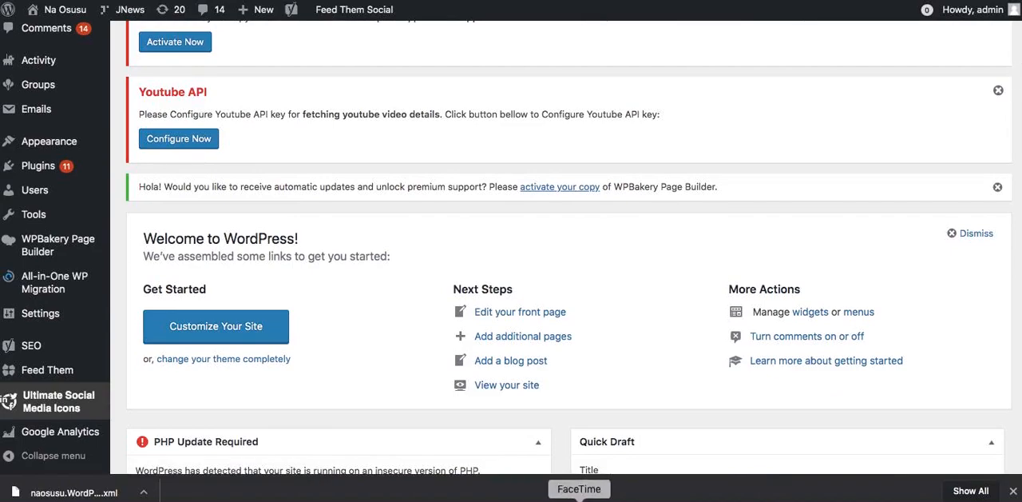
{"action": "scroll", "coordinate": [500, 271], "scroll_direction": "up", "scroll_amount": 10}
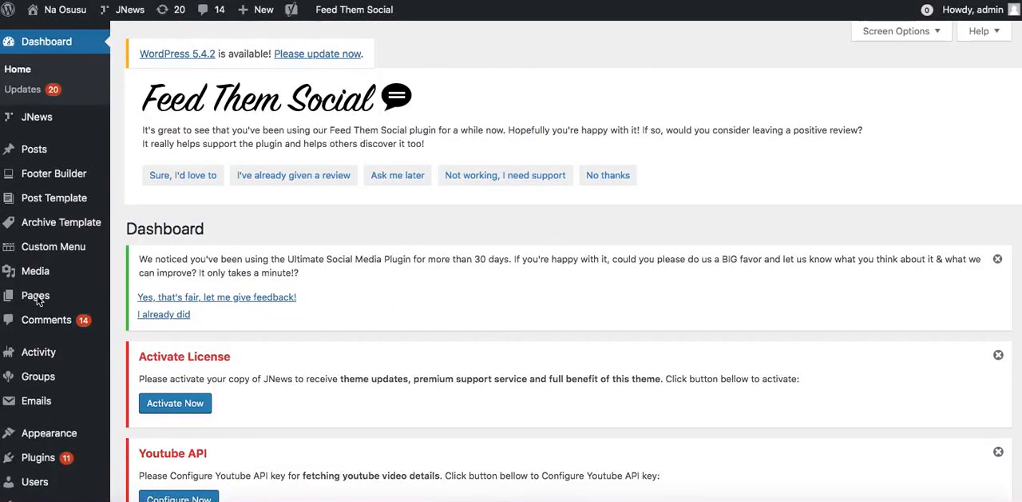
{"action": "scroll", "coordinate": [324, 293], "scroll_direction": "down", "scroll_amount": 7}
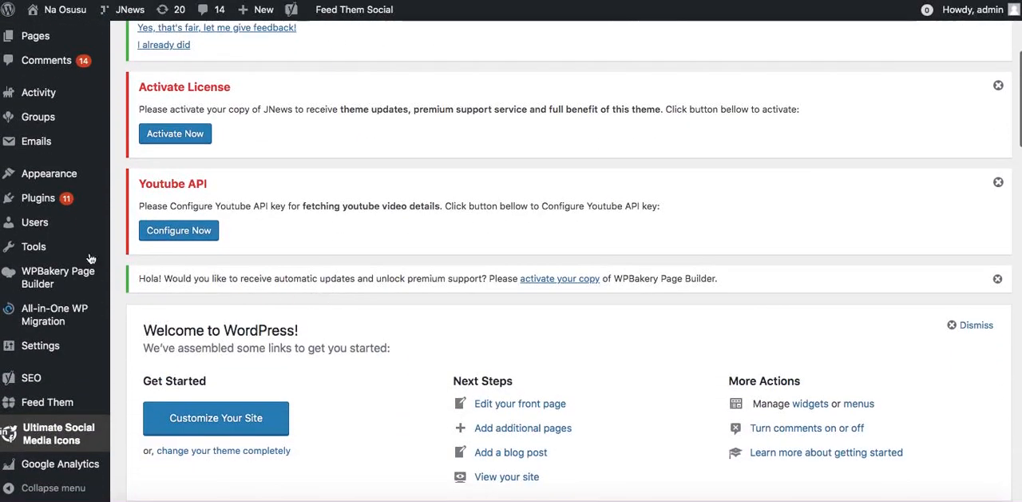
{"action": "mouse_move", "coordinate": [72, 345]}
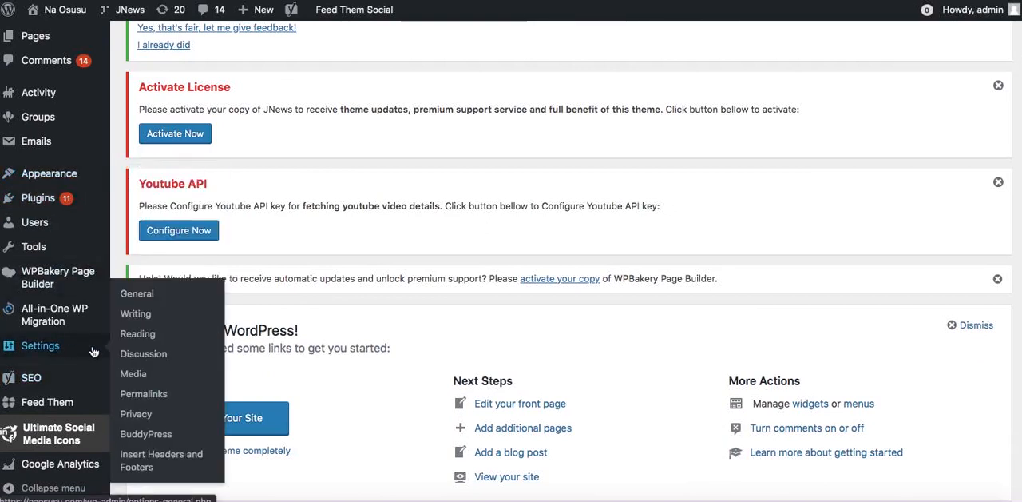
{"action": "left_click", "coordinate": [148, 335]}
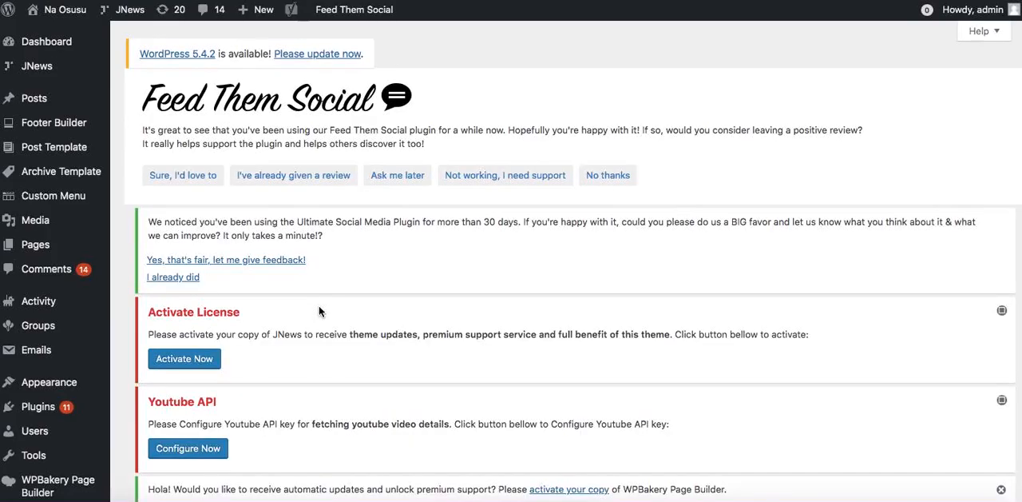
{"action": "scroll", "coordinate": [319, 311], "scroll_direction": "down", "scroll_amount": 10}
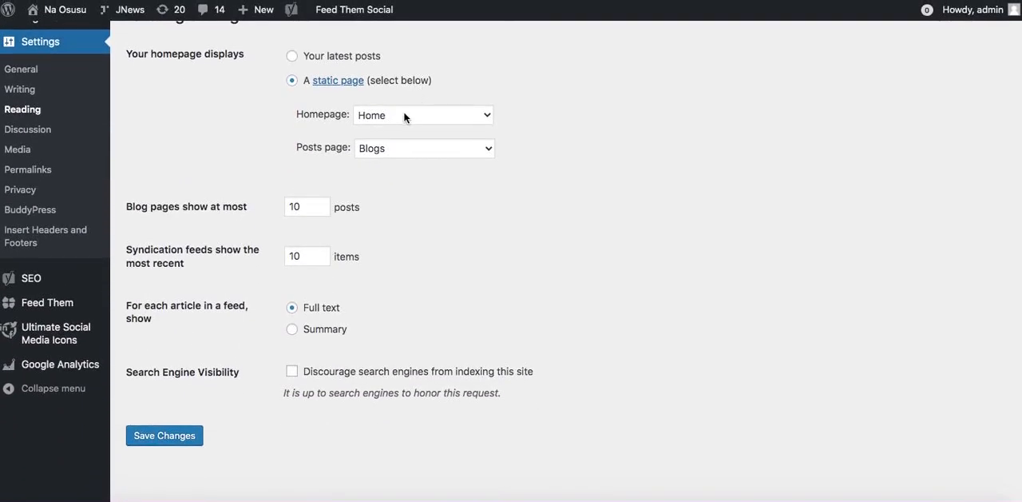
Set the static homepage to the Blogs page and save the reading settings.
{"action": "left_click", "coordinate": [404, 114]}
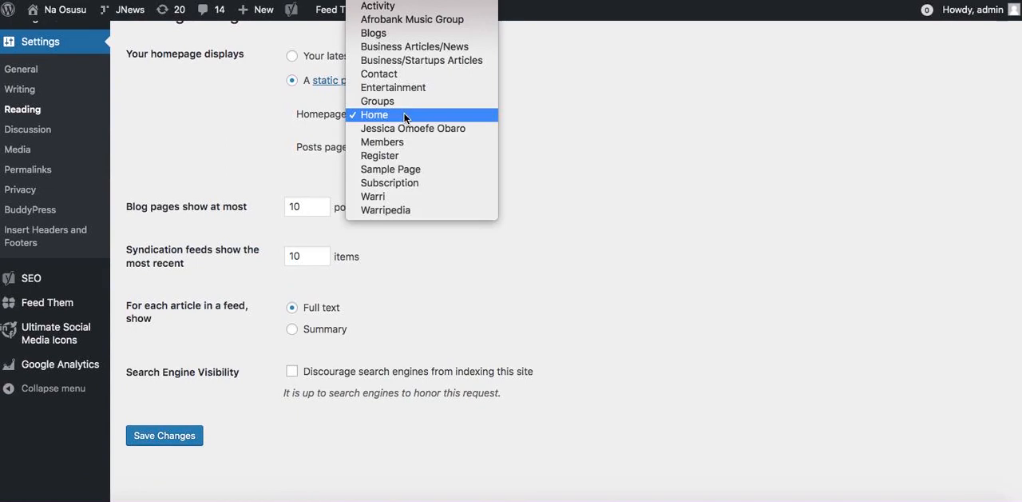
{"action": "left_click", "coordinate": [395, 32]}
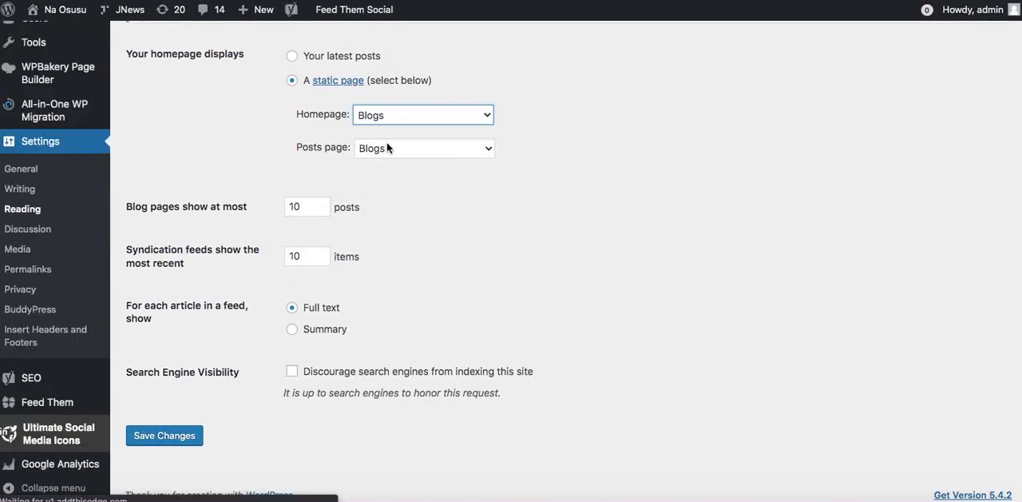
{"action": "scroll", "coordinate": [384, 151], "scroll_direction": "up", "scroll_amount": 2}
{"action": "scroll", "coordinate": [383, 151], "scroll_direction": "down", "scroll_amount": 2}
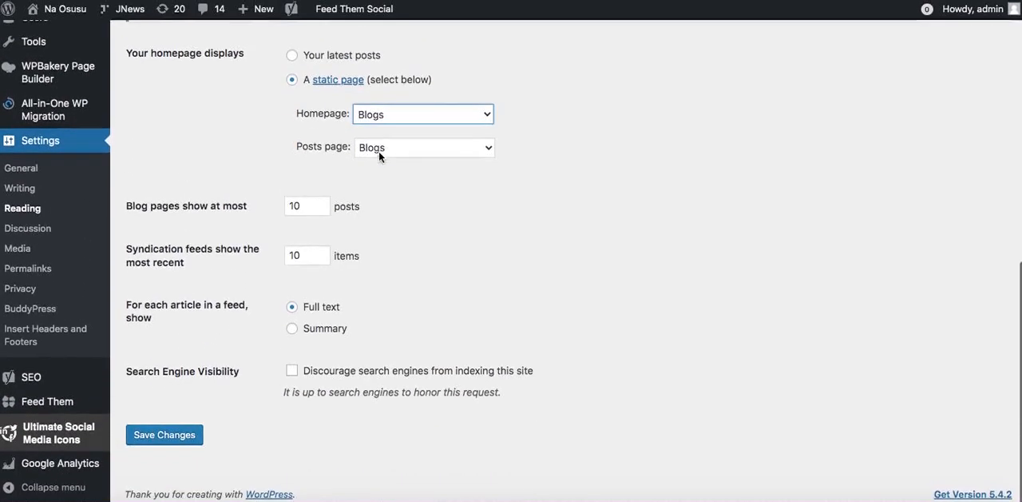
{"action": "left_click", "coordinate": [167, 436]}
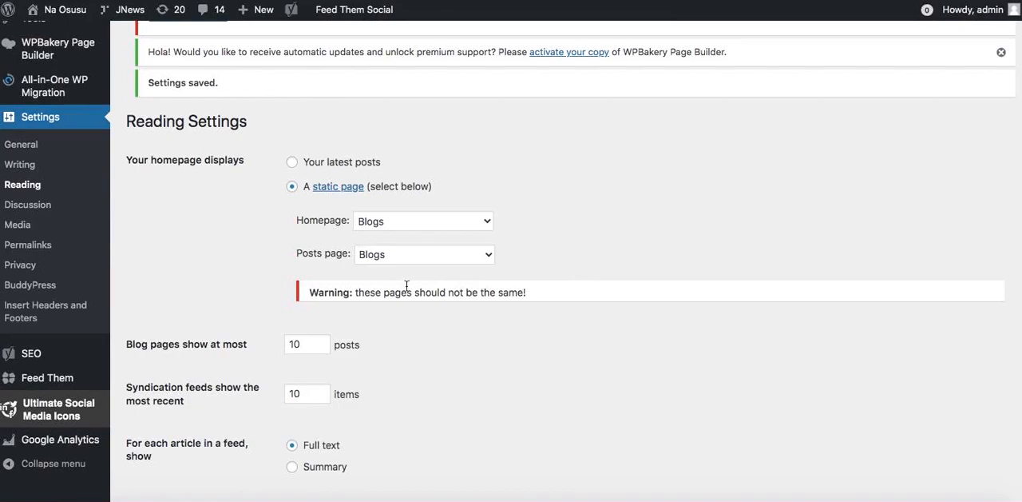
Switch to the live site and check the page content under the new homepage setting.
{"action": "scroll", "coordinate": [378, 176], "scroll_direction": "up", "scroll_amount": 10}
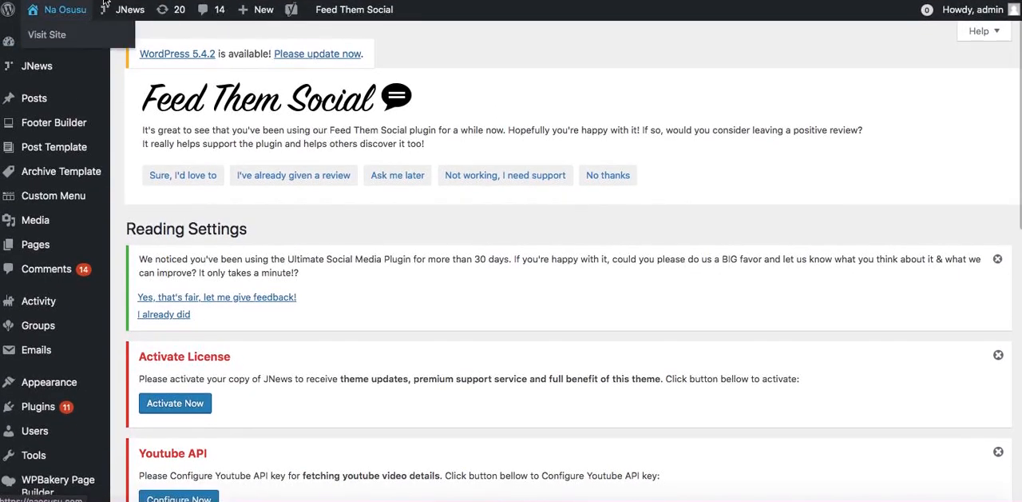
{"action": "left_click", "coordinate": [103, 4]}
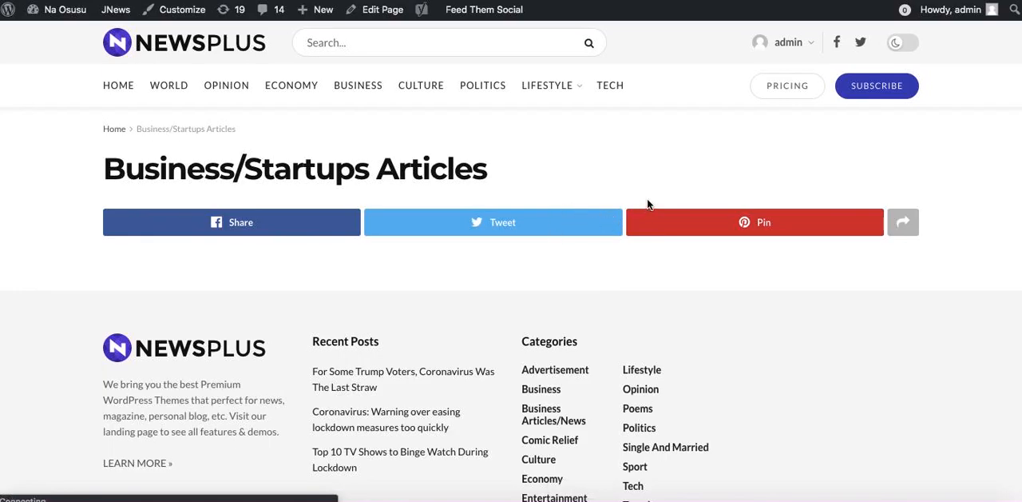
{"action": "scroll", "coordinate": [647, 205], "scroll_direction": "down", "scroll_amount": 5}
{"action": "scroll", "coordinate": [647, 205], "scroll_direction": "up", "scroll_amount": 5}
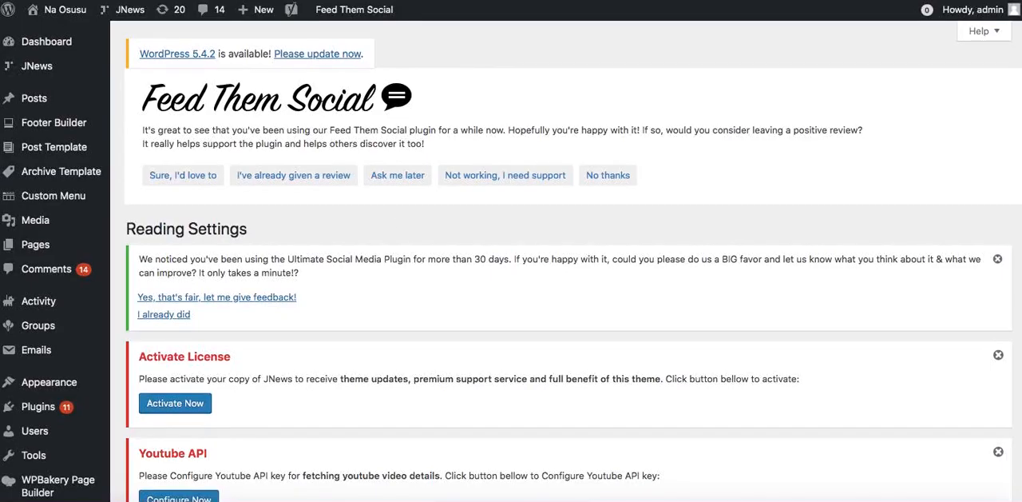
Back in the Reading settings, make the homepage display your latest posts and save the change.
{"action": "scroll", "coordinate": [414, 357], "scroll_direction": "down", "scroll_amount": 4}
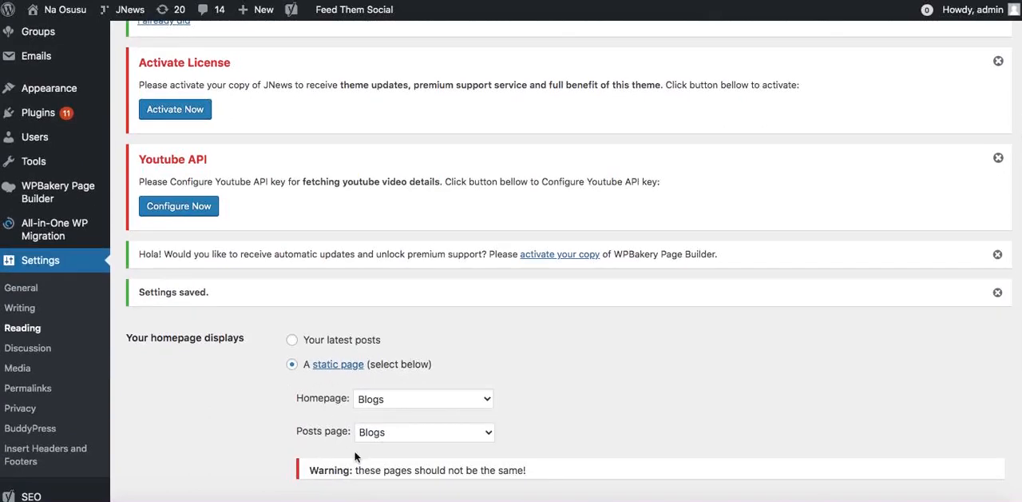
{"action": "scroll", "coordinate": [359, 456], "scroll_direction": "down", "scroll_amount": 1}
{"action": "scroll", "coordinate": [366, 461], "scroll_direction": "down", "scroll_amount": 1}
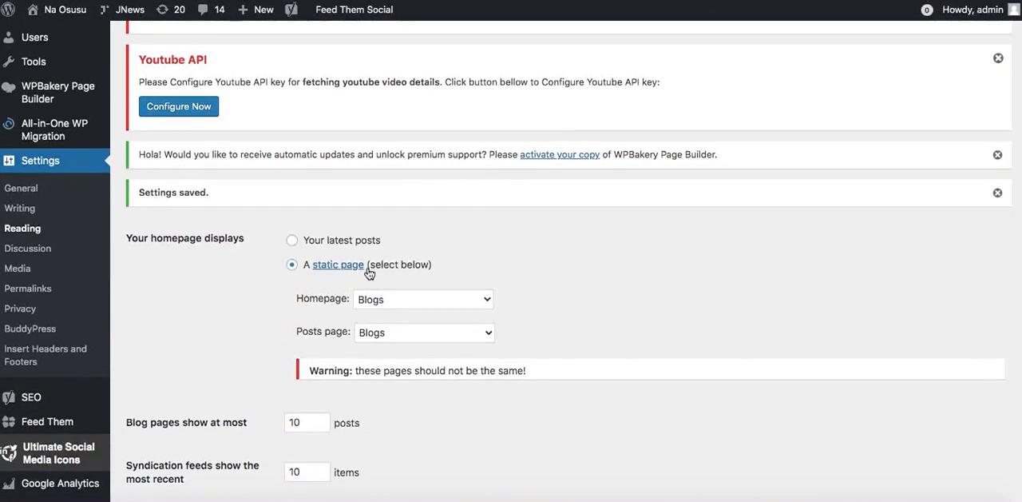
{"action": "left_click", "coordinate": [294, 241]}
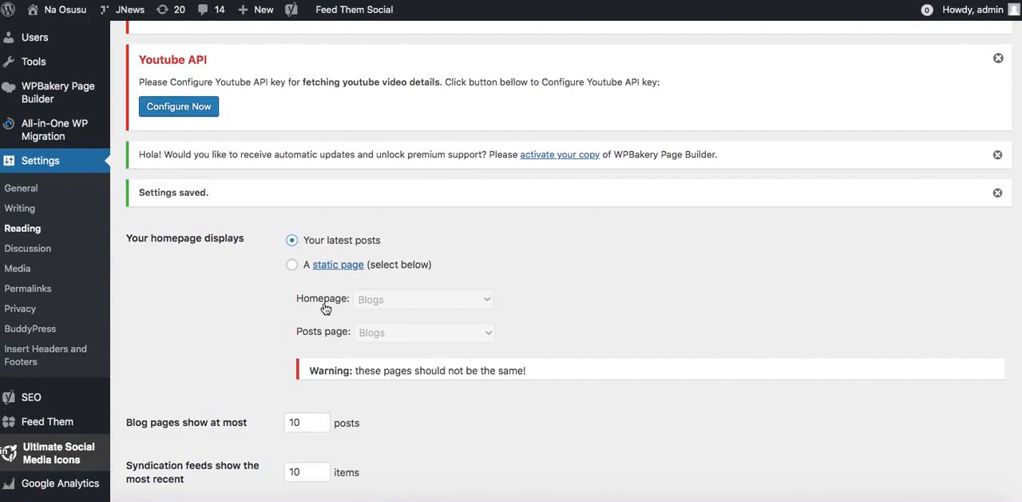
{"action": "scroll", "coordinate": [370, 353], "scroll_direction": "down", "scroll_amount": 1}
{"action": "scroll", "coordinate": [370, 353], "scroll_direction": "down", "scroll_amount": 3}
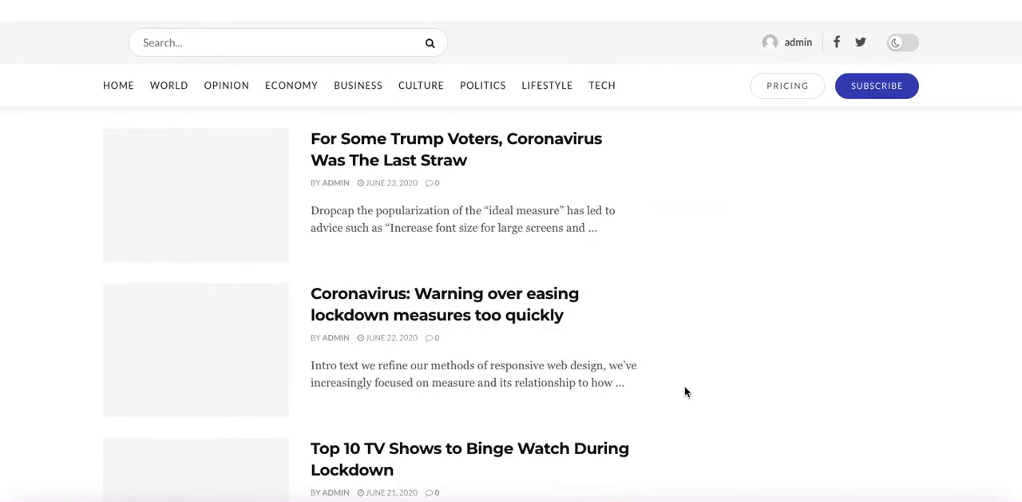
Review the article list, sidebar stories and footer on the live homepage.
{"action": "scroll", "coordinate": [684, 391], "scroll_direction": "down", "scroll_amount": 6}
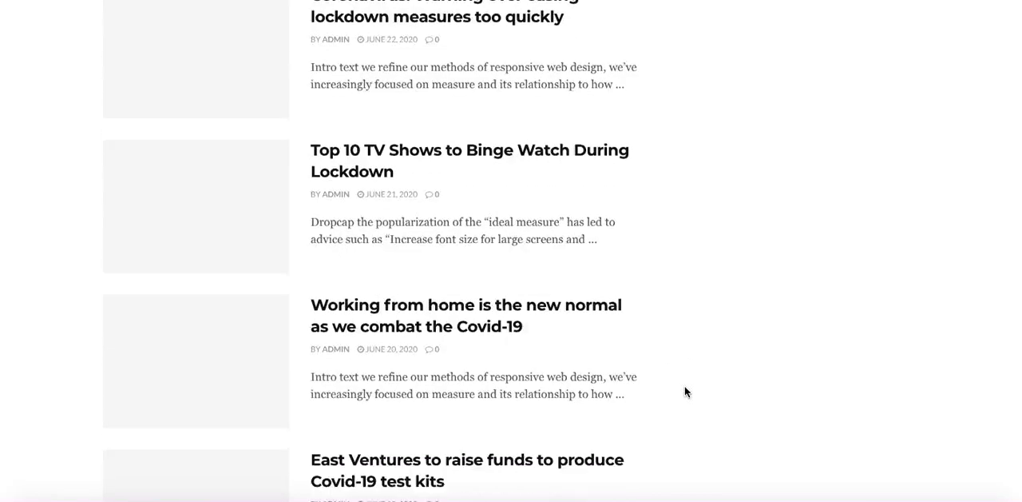
{"action": "scroll", "coordinate": [684, 392], "scroll_direction": "up", "scroll_amount": 6}
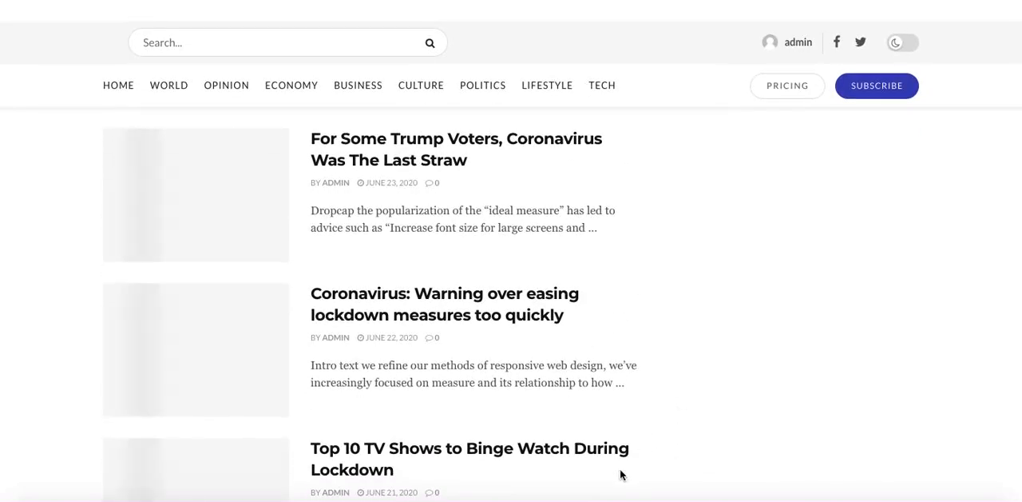
{"action": "scroll", "coordinate": [587, 200], "scroll_direction": "down", "scroll_amount": 6}
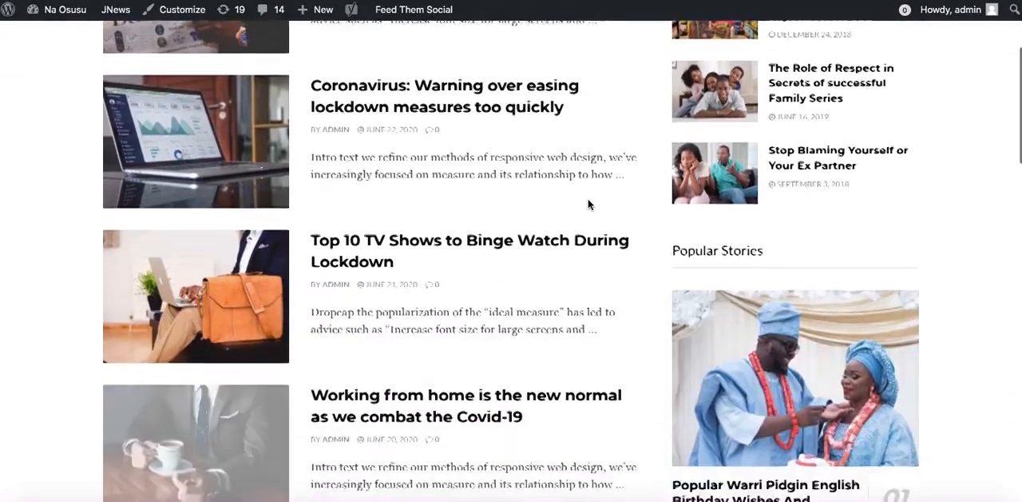
{"action": "scroll", "coordinate": [588, 205], "scroll_direction": "down", "scroll_amount": 10}
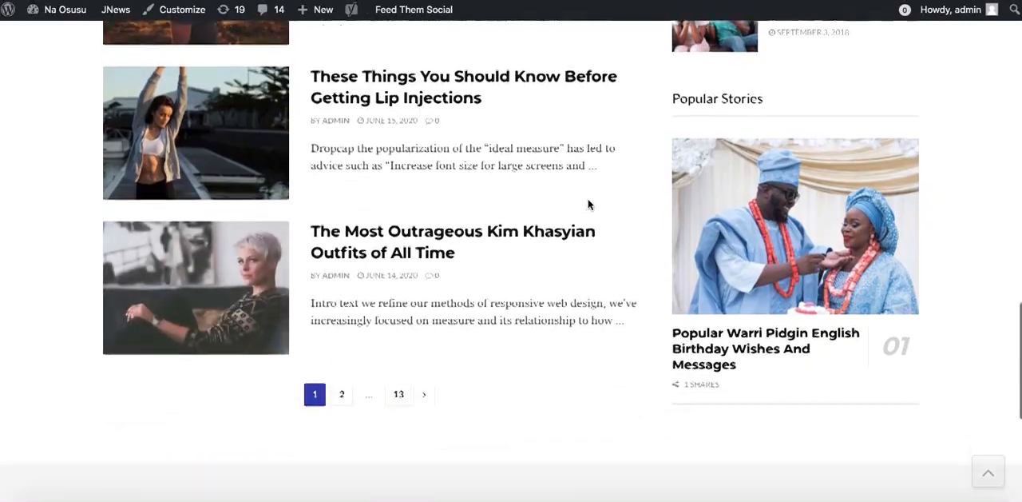
{"action": "scroll", "coordinate": [587, 205], "scroll_direction": "up", "scroll_amount": 15}
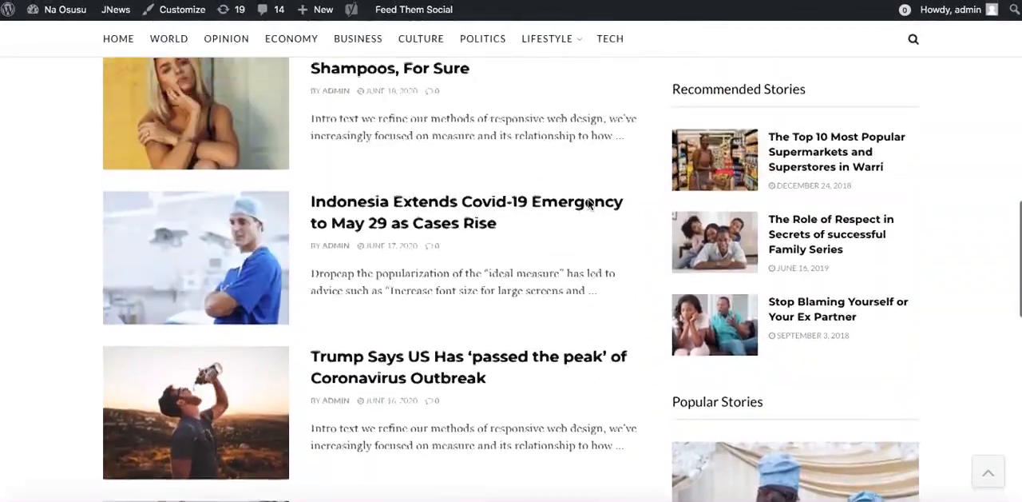
{"action": "scroll", "coordinate": [589, 206], "scroll_direction": "up", "scroll_amount": 3}
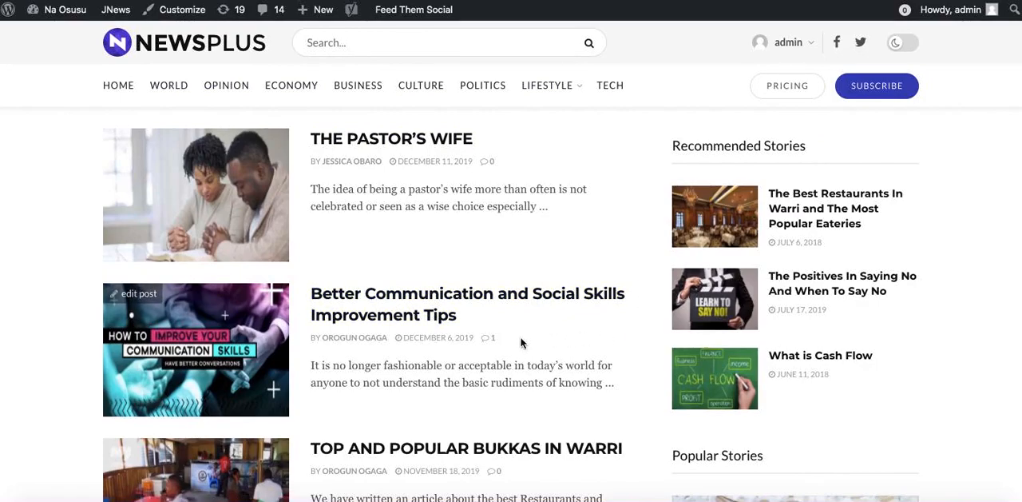
{"action": "scroll", "coordinate": [425, 254], "scroll_direction": "down", "scroll_amount": 15}
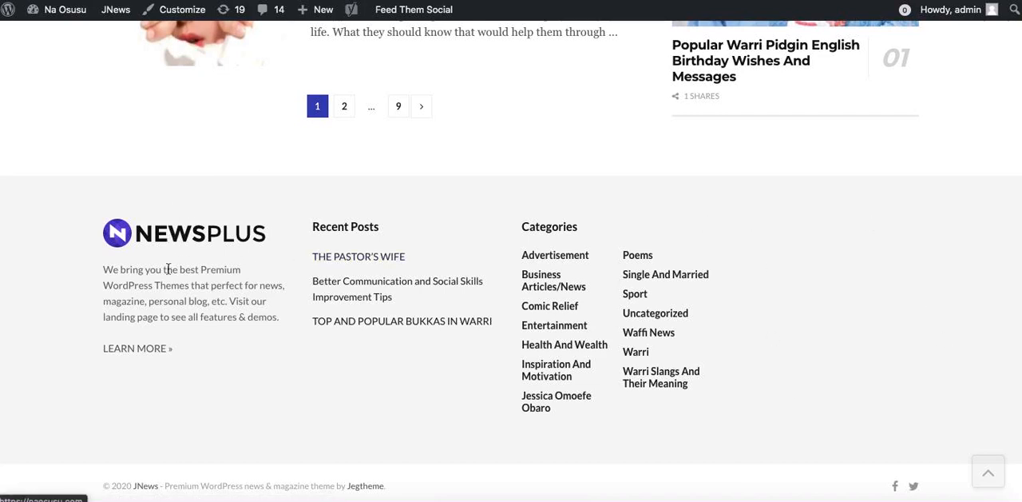
{"action": "scroll", "coordinate": [479, 178], "scroll_direction": "up", "scroll_amount": 20}
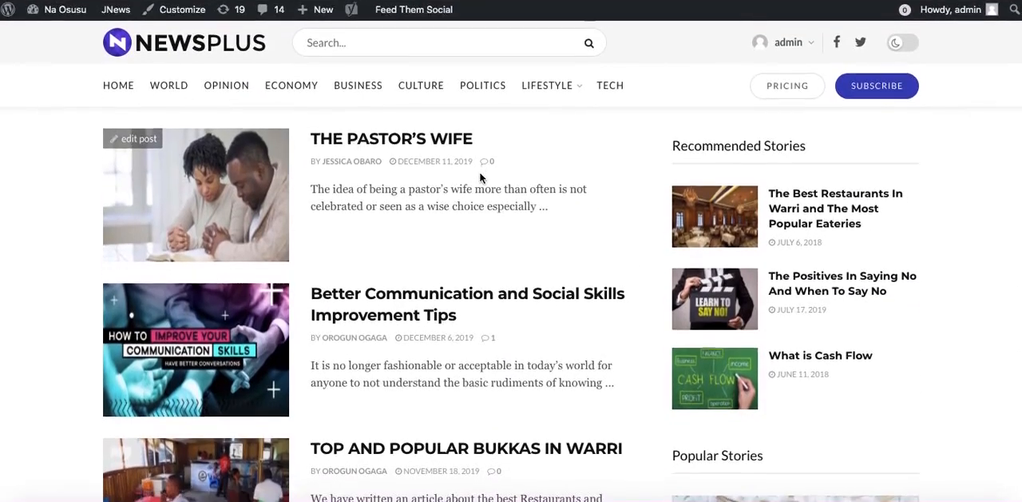
Preview the homepage articles in dark mode and restore the light mode.
{"action": "left_click", "coordinate": [904, 44]}
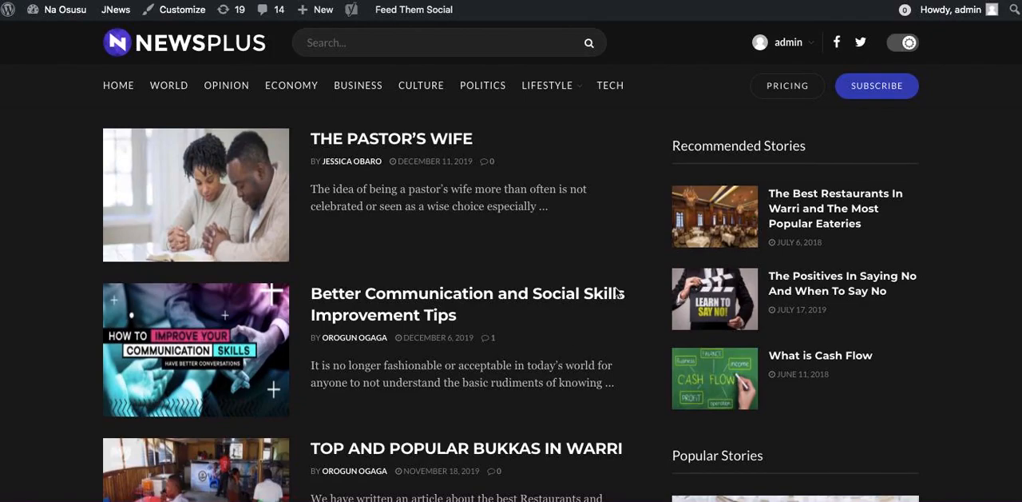
{"action": "scroll", "coordinate": [575, 342], "scroll_direction": "down", "scroll_amount": 10}
{"action": "scroll", "coordinate": [575, 342], "scroll_direction": "down", "scroll_amount": 3}
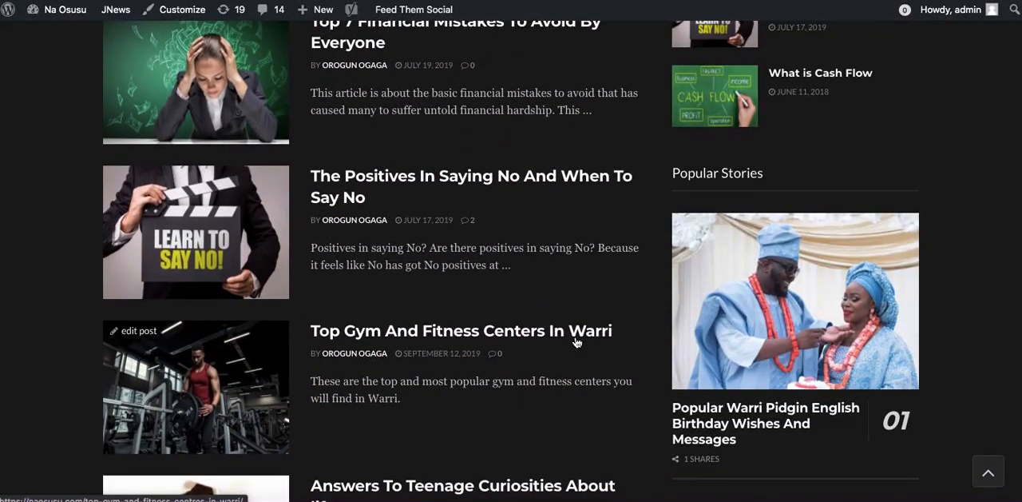
{"action": "scroll", "coordinate": [575, 342], "scroll_direction": "down", "scroll_amount": 6}
{"action": "scroll", "coordinate": [575, 341], "scroll_direction": "up", "scroll_amount": 20}
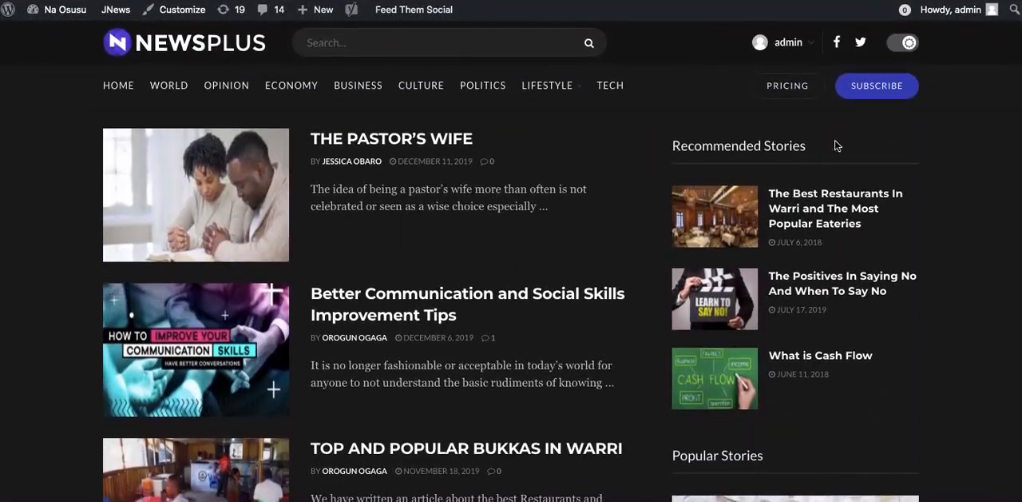
{"action": "left_click", "coordinate": [904, 47]}
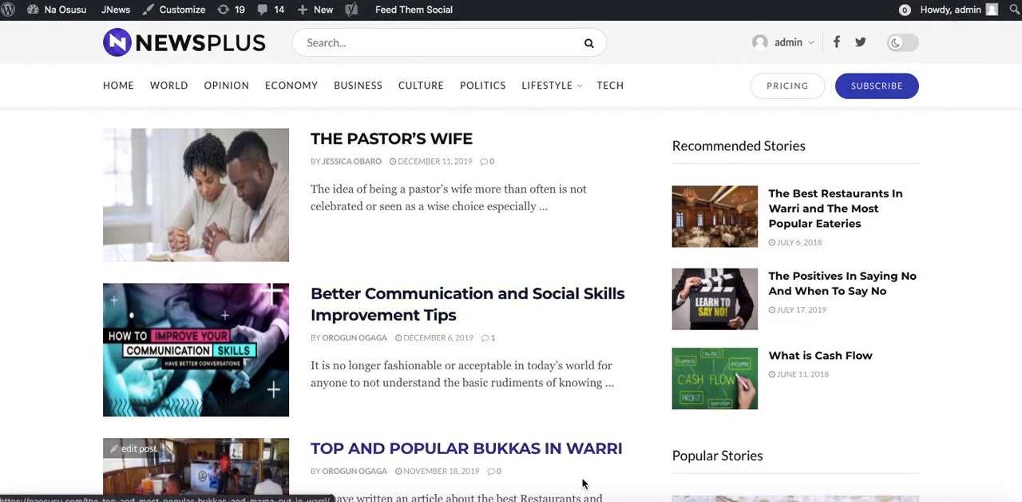
Switch back to the WordPress dashboard and open the theme Customizer in a new tab.
{"action": "key", "text": "ctrl+Tab"}
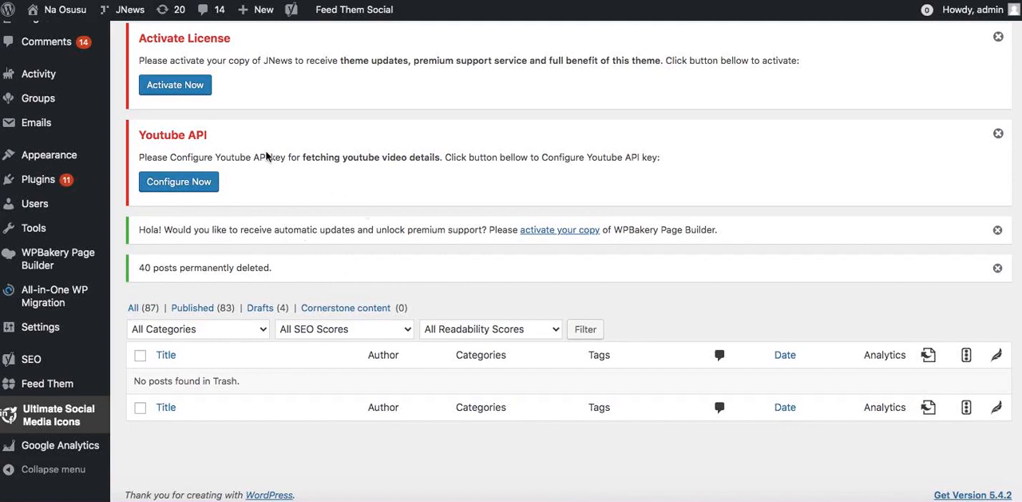
{"action": "mouse_move", "coordinate": [68, 160]}
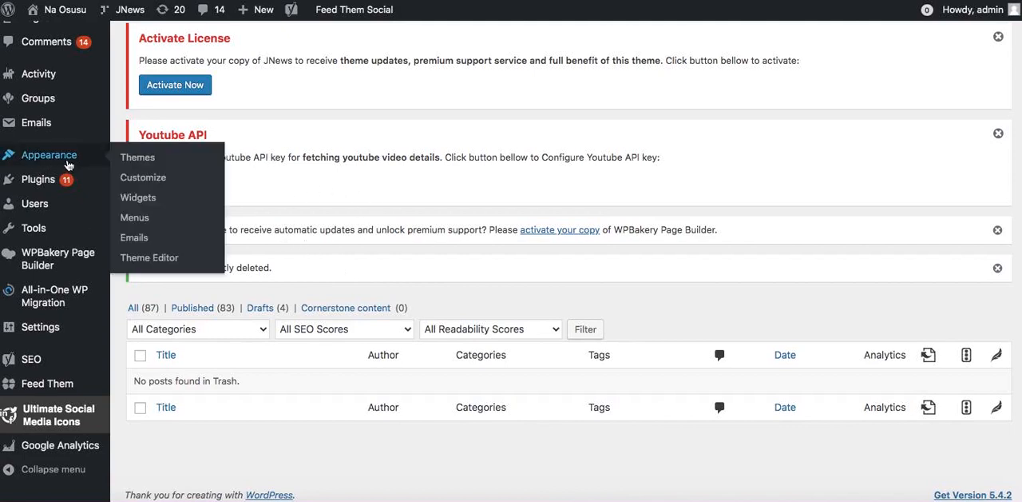
{"action": "right_click", "coordinate": [135, 171]}
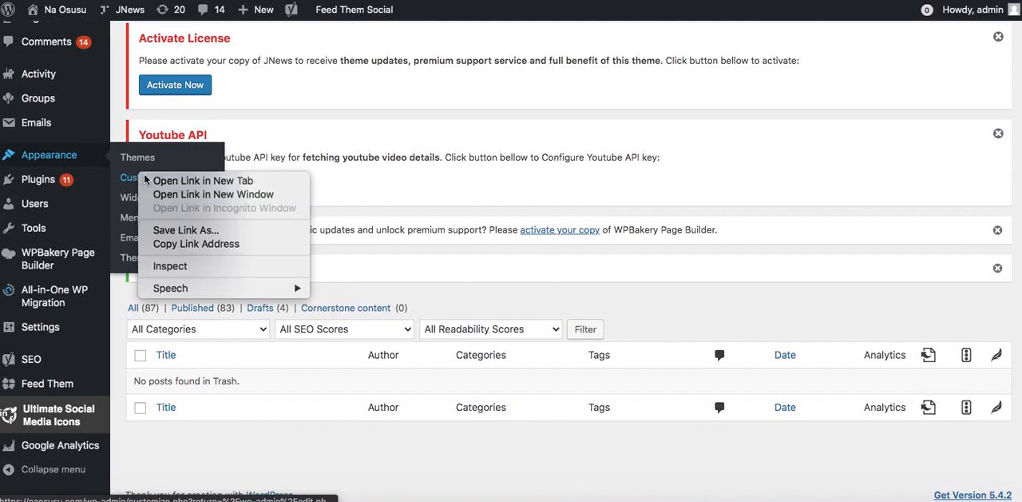
{"action": "left_click", "coordinate": [188, 187]}
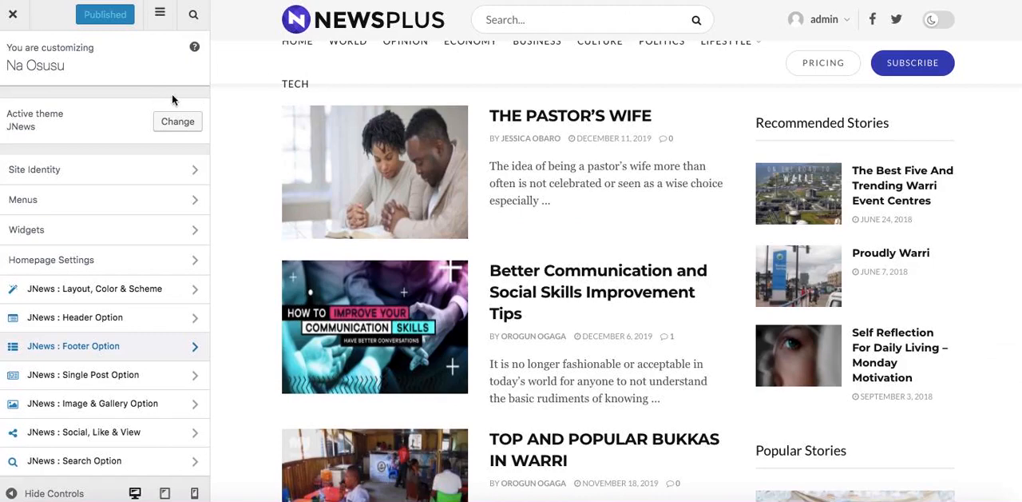
Look through the Customizer sections and check what the Homepage Settings display.
{"action": "scroll", "coordinate": [82, 244], "scroll_direction": "down", "scroll_amount": 2}
{"action": "scroll", "coordinate": [75, 231], "scroll_direction": "up", "scroll_amount": 2}
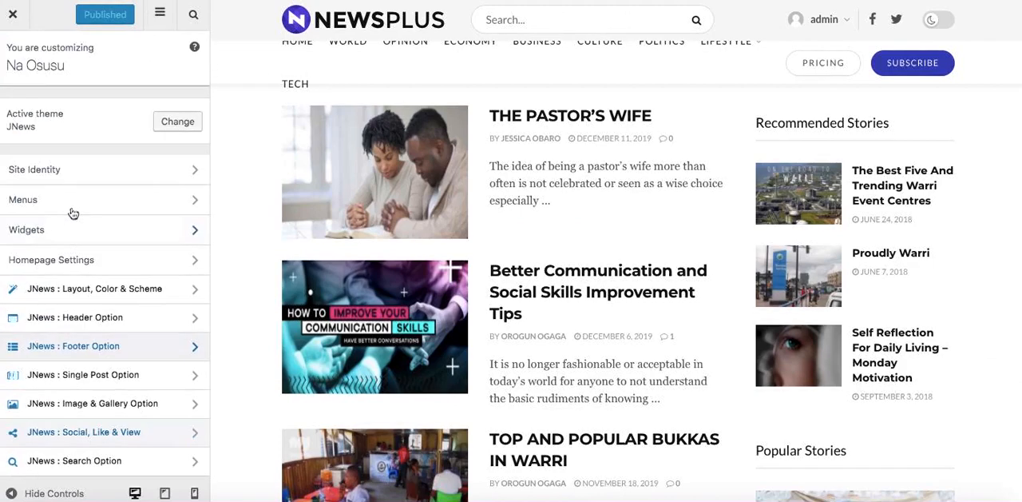
{"action": "left_click", "coordinate": [69, 265]}
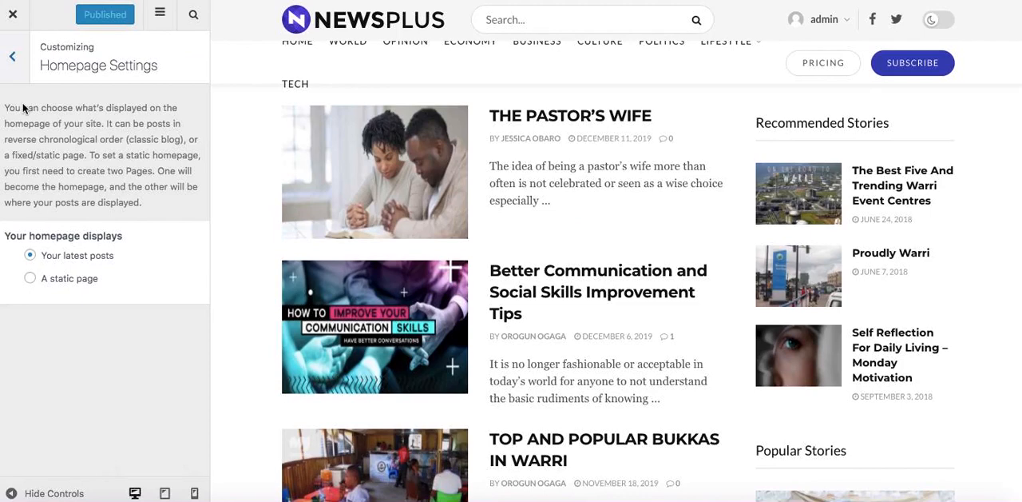
{"action": "left_click", "coordinate": [12, 60]}
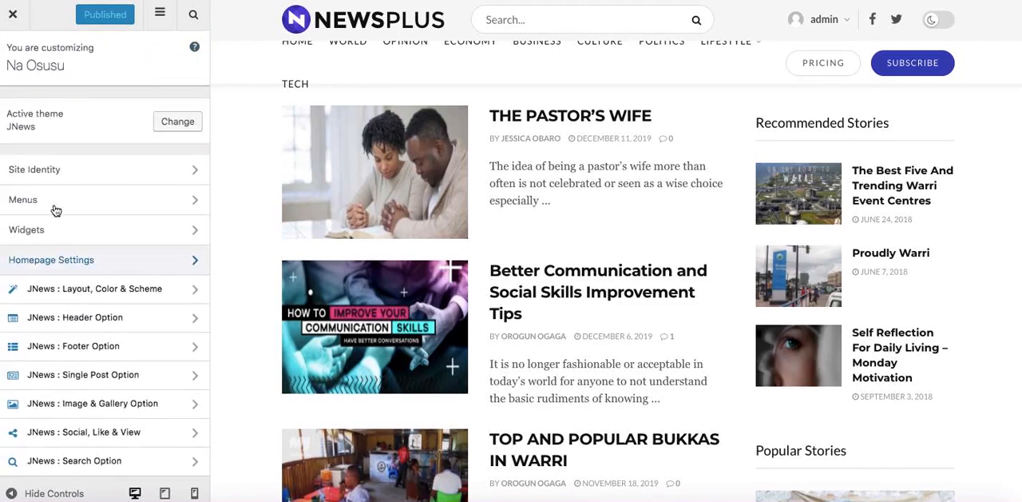
Open the JNews Footer Option settings and replace the first link address in the footer copyright with "#".
{"action": "left_click", "coordinate": [76, 347]}
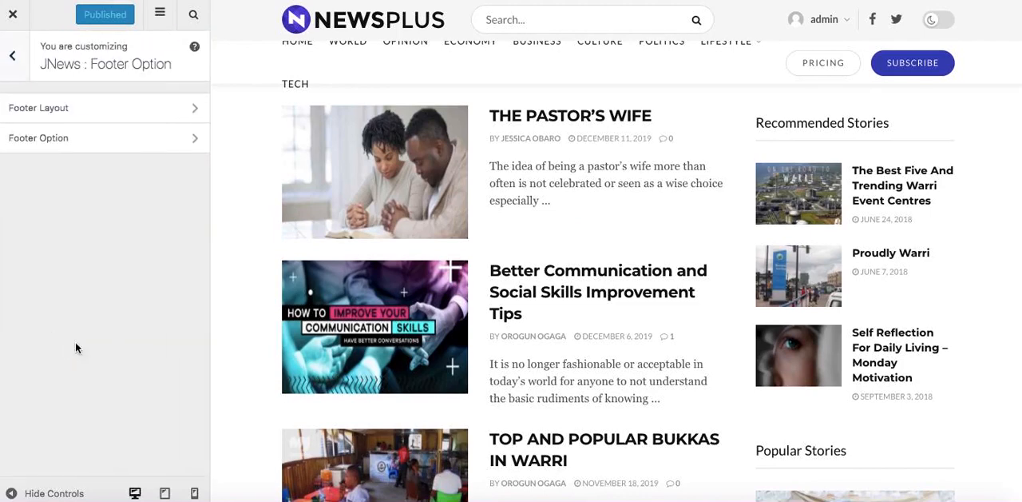
{"action": "left_click", "coordinate": [64, 137]}
{"action": "scroll", "coordinate": [585, 423], "scroll_direction": "down", "scroll_amount": 15}
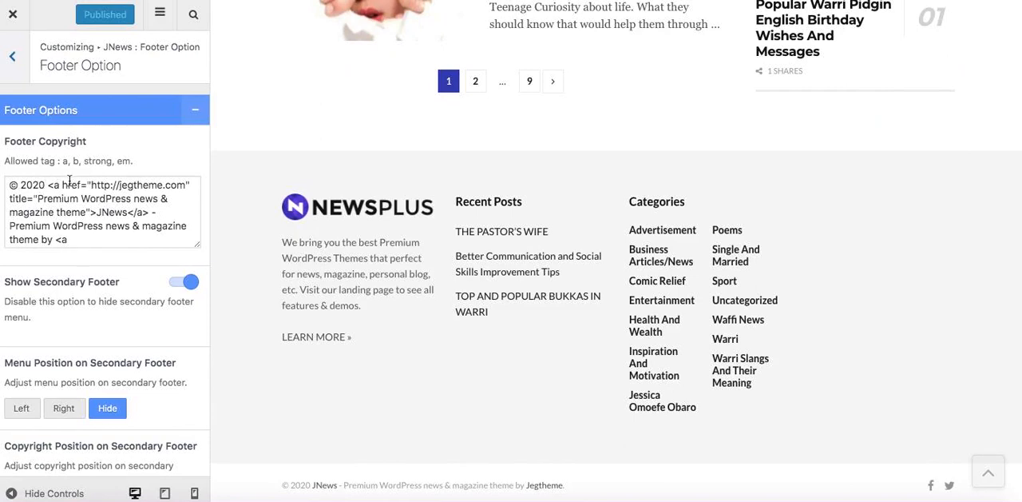
{"action": "left_click_drag", "start_coordinate": [91, 184], "coordinate": [124, 183]}
{"action": "left_click_drag", "start_coordinate": [171, 183], "coordinate": [183, 183]}
{"action": "type", "text": "#\" title=\"Premiu"}
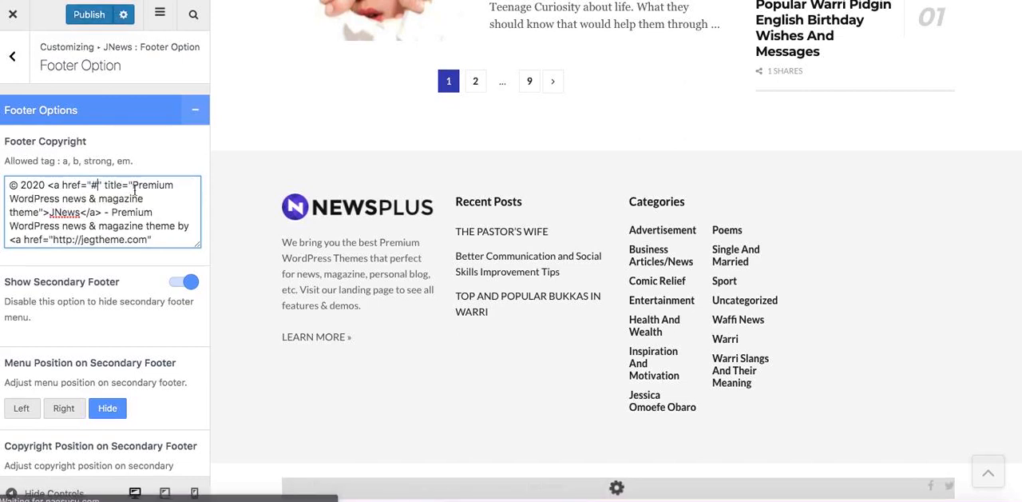
Change the title attribute of the first footer copyright link to "Naosusu".
{"action": "left_click_drag", "start_coordinate": [10, 199], "coordinate": [35, 204]}
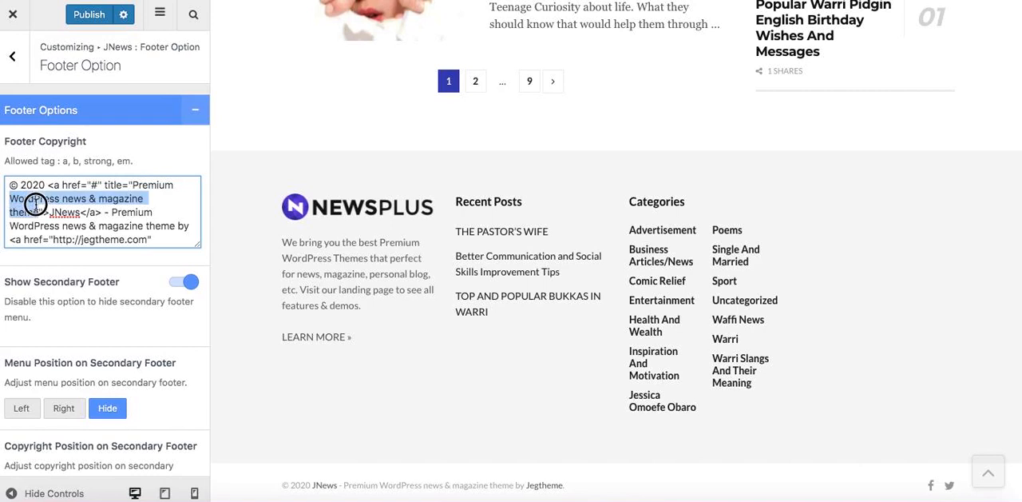
{"action": "left_click", "coordinate": [155, 185]}
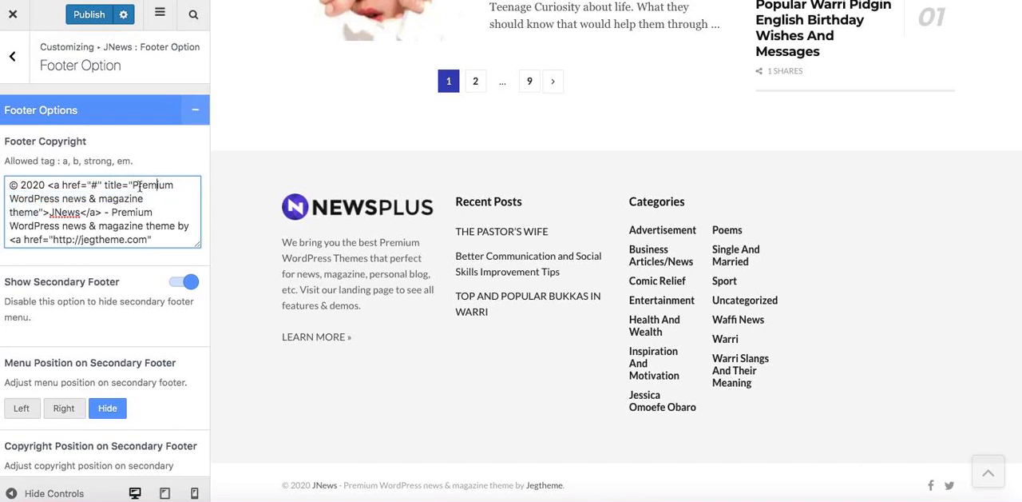
{"action": "left_click_drag", "start_coordinate": [134, 185], "coordinate": [38, 209]}
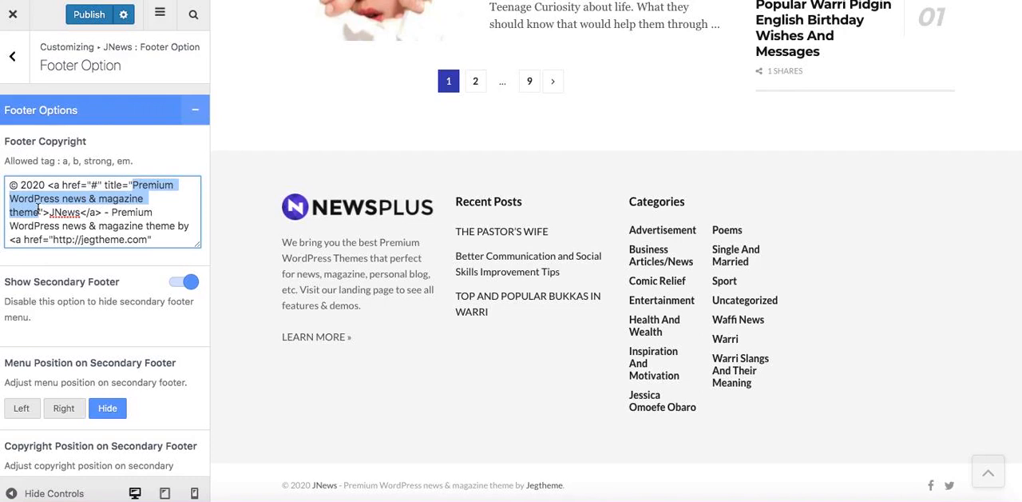
{"action": "type", "text": "Naosusu"}
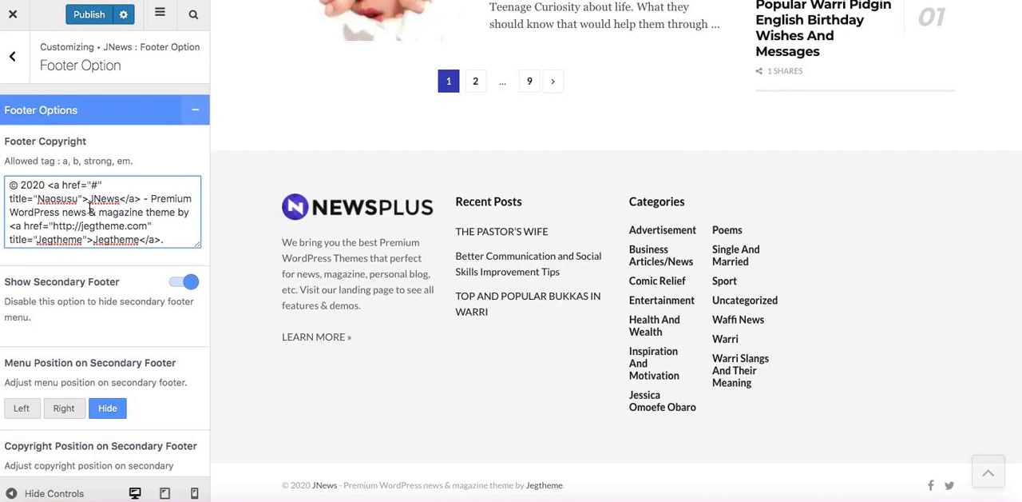
Replace the theme description in the footer copyright text with "Na Osusu designed", keeping the word "by" after it.
{"action": "left_click_drag", "start_coordinate": [150, 199], "coordinate": [174, 212]}
{"action": "type", "text": "Na Osusu"}
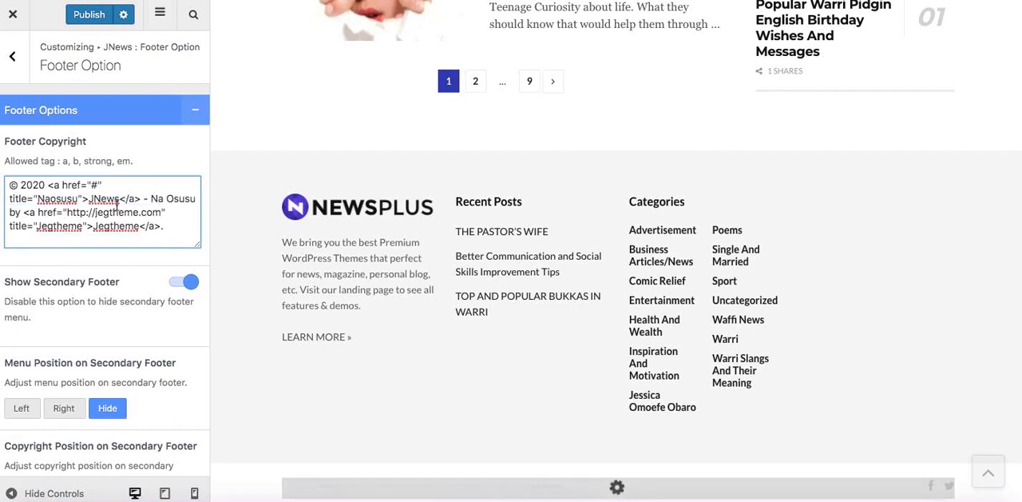
{"action": "type", "text": " designed"}
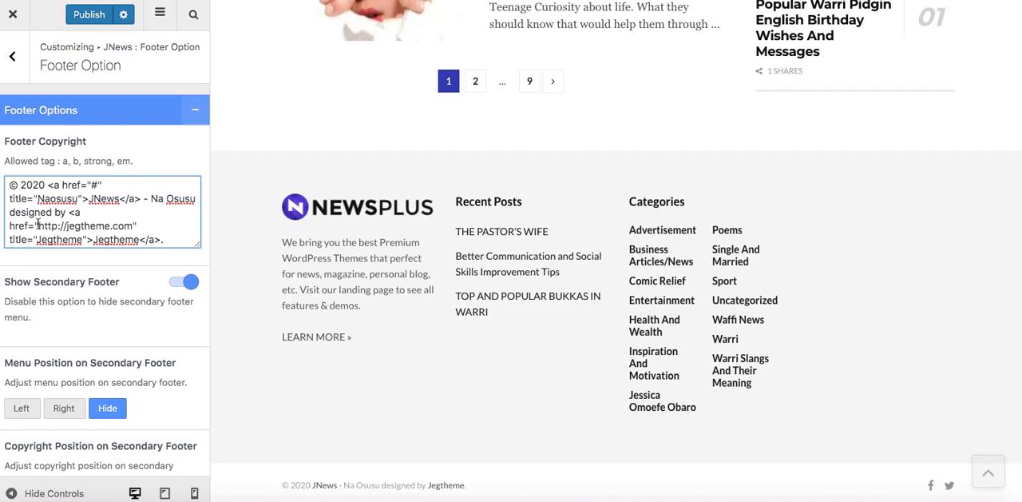
Set the second footer copyright link's address to "#" and both its title and link text to "TSC".
{"action": "left_click_drag", "start_coordinate": [38, 225], "coordinate": [131, 222]}
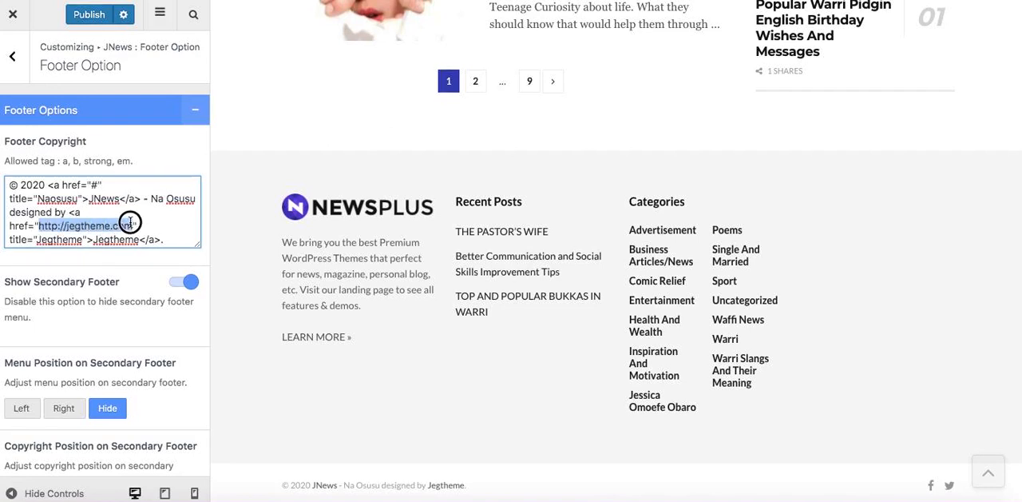
{"action": "type", "text": "#"}
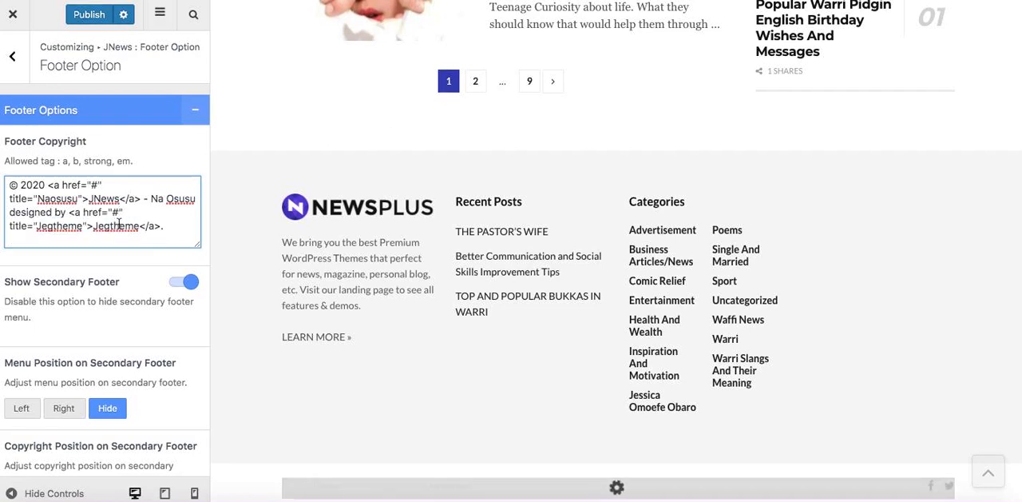
{"action": "double_click", "coordinate": [60, 227]}
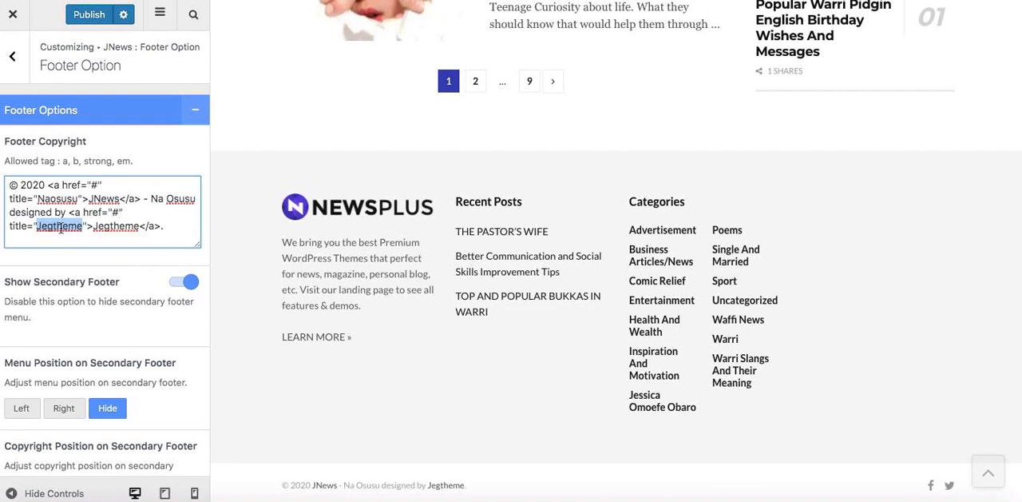
{"action": "type", "text": "TSC"}
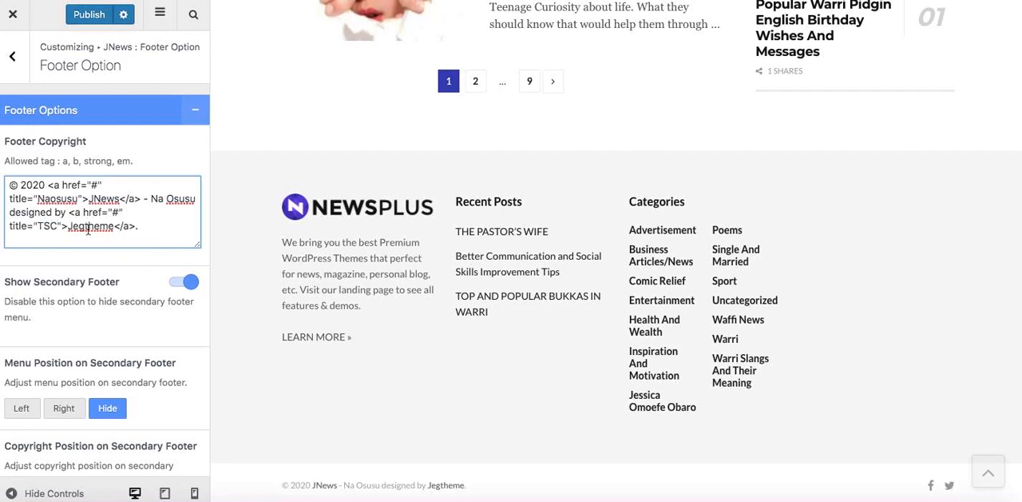
{"action": "double_click", "coordinate": [88, 227]}
{"action": "type", "text": "TSC"}
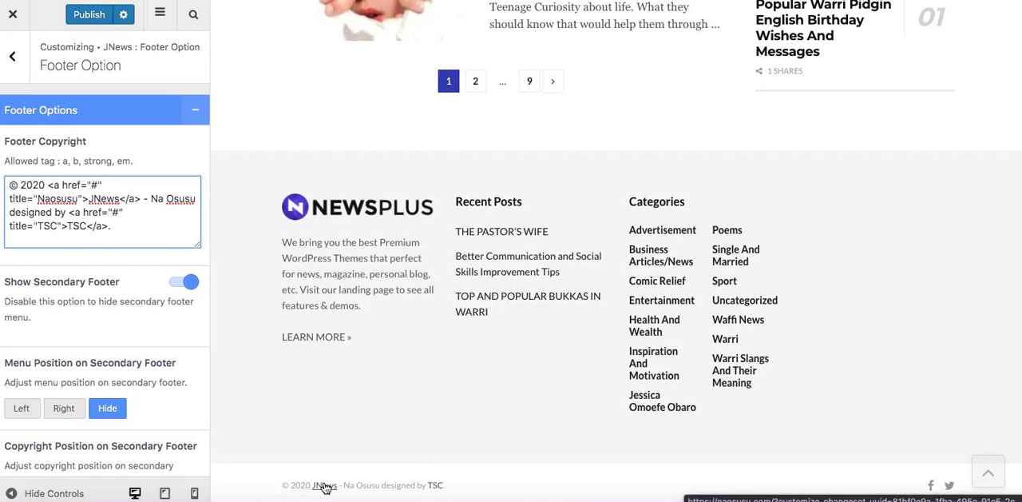
Change the first footer copyright link's text to "Naosusu" and publish the footer changes.
{"action": "double_click", "coordinate": [100, 198]}
{"action": "type", "text": "Naosusu"}
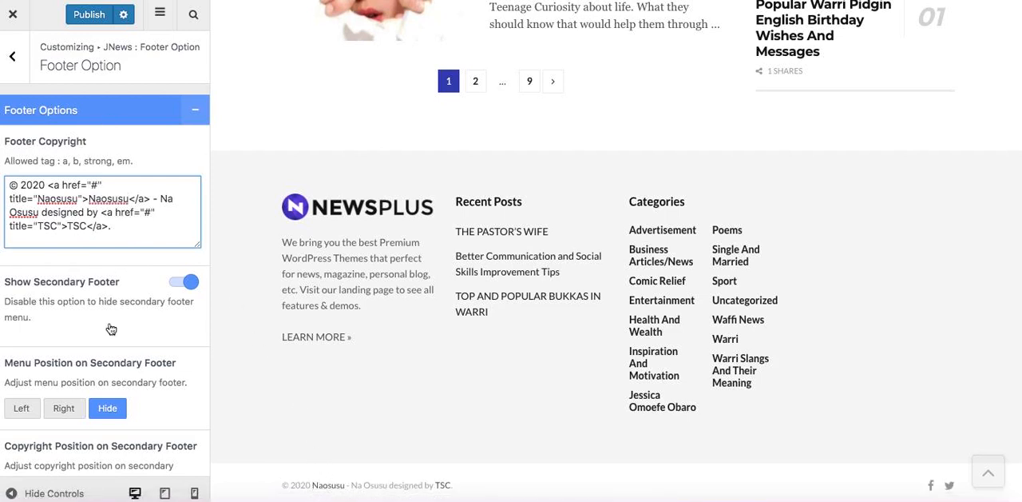
{"action": "left_click", "coordinate": [89, 15]}
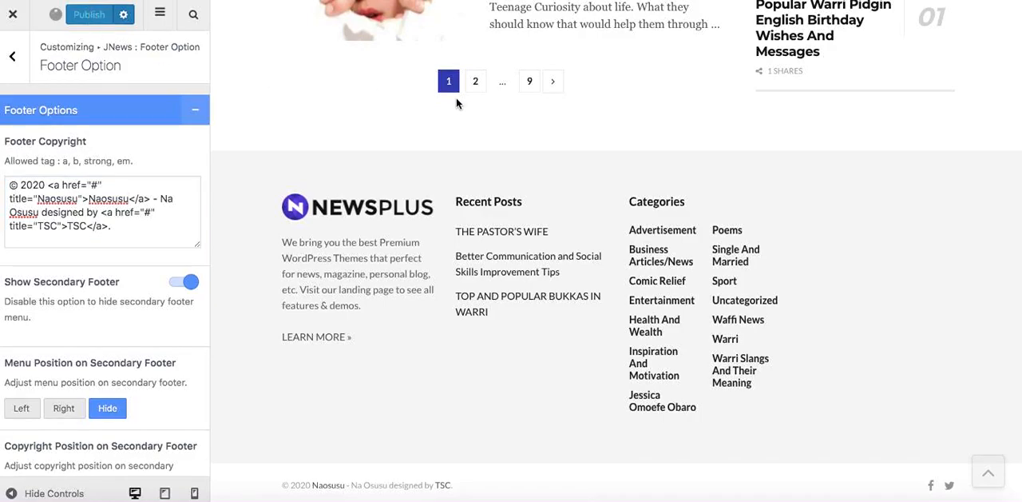
Apply the Style 1 footer layout, return to the main Customizer sections and publish the change.
{"action": "scroll", "coordinate": [456, 98], "scroll_direction": "up", "scroll_amount": 20}
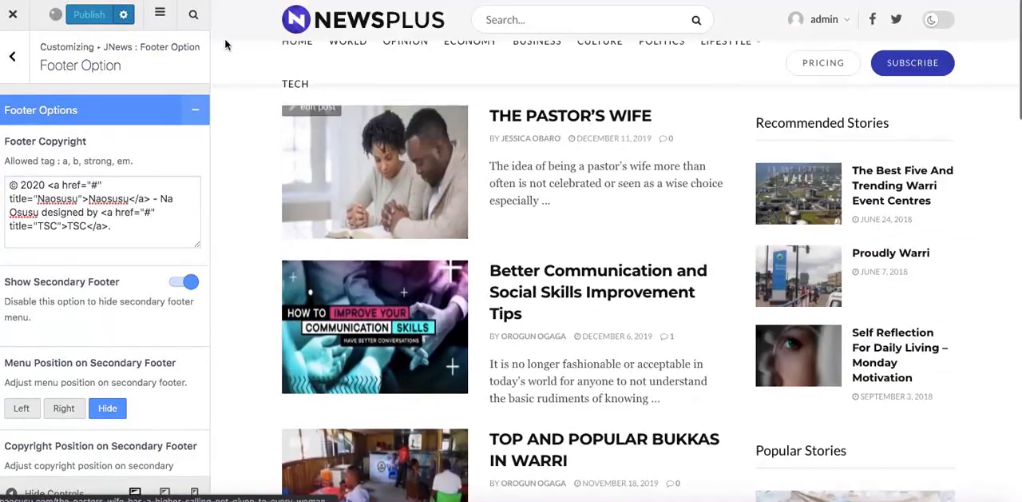
{"action": "left_click", "coordinate": [12, 56]}
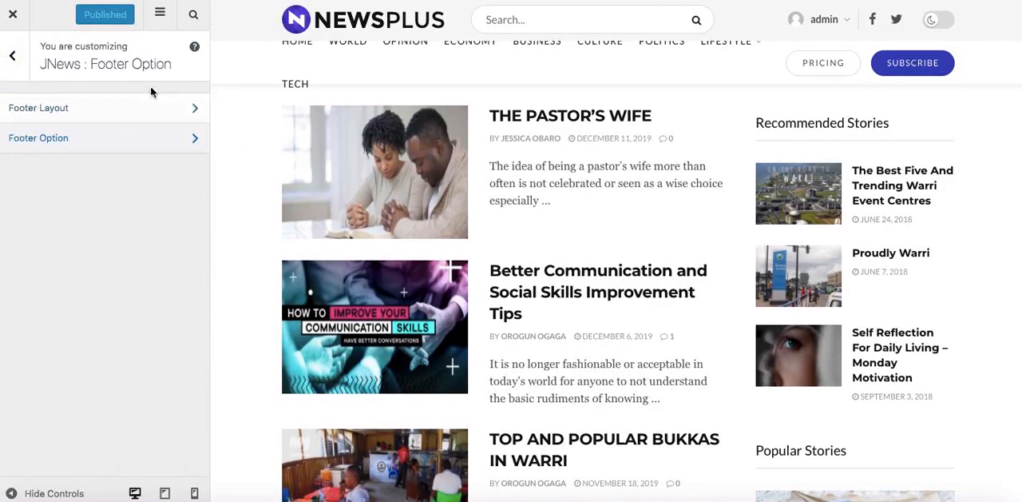
{"action": "left_click", "coordinate": [138, 118]}
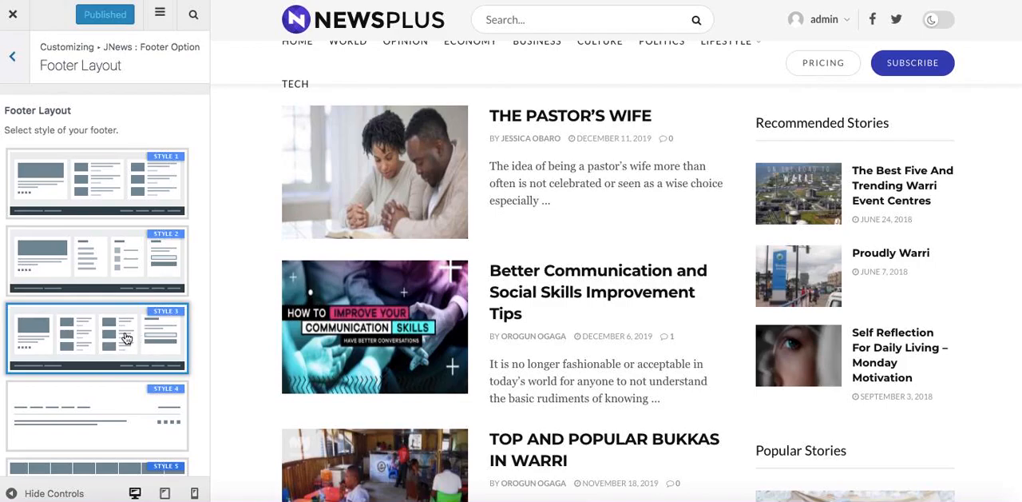
{"action": "scroll", "coordinate": [615, 294], "scroll_direction": "down", "scroll_amount": 10}
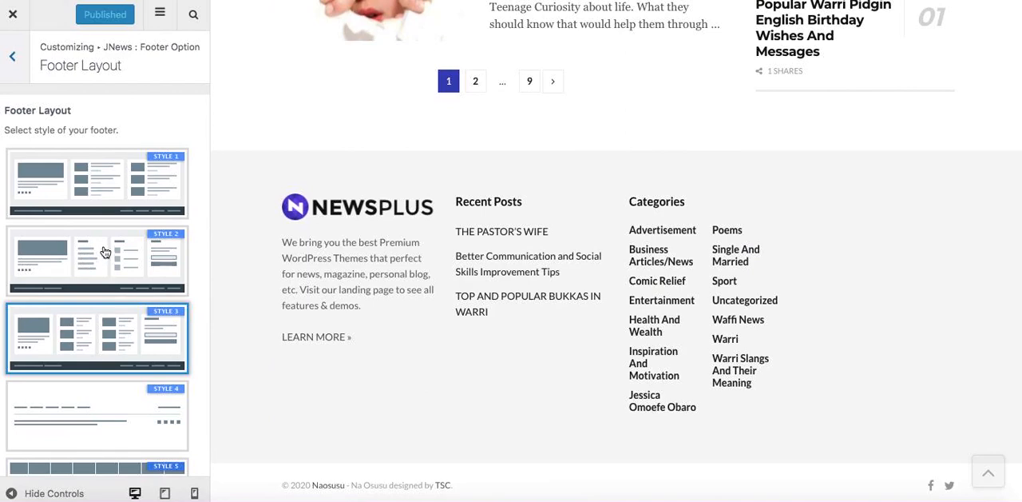
{"action": "left_click", "coordinate": [112, 188]}
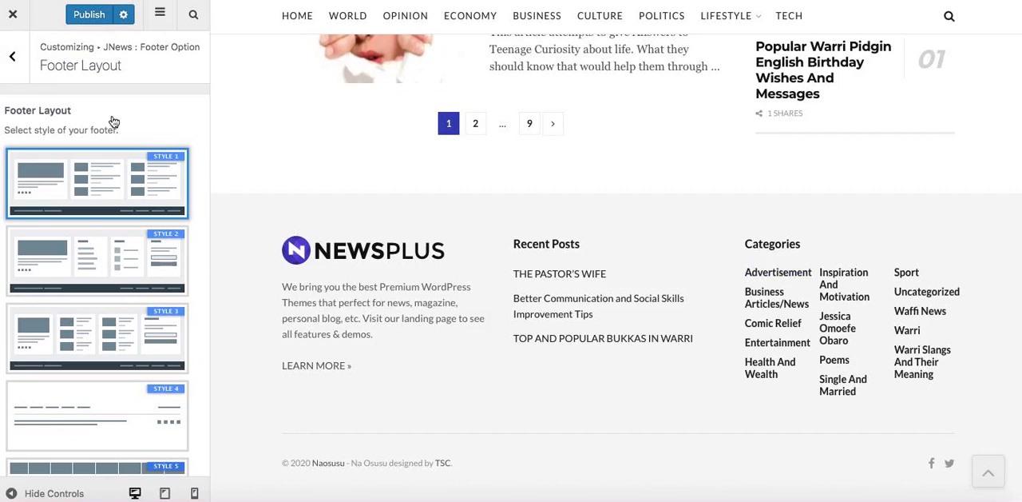
{"action": "scroll", "coordinate": [114, 122], "scroll_direction": "down", "scroll_amount": 5}
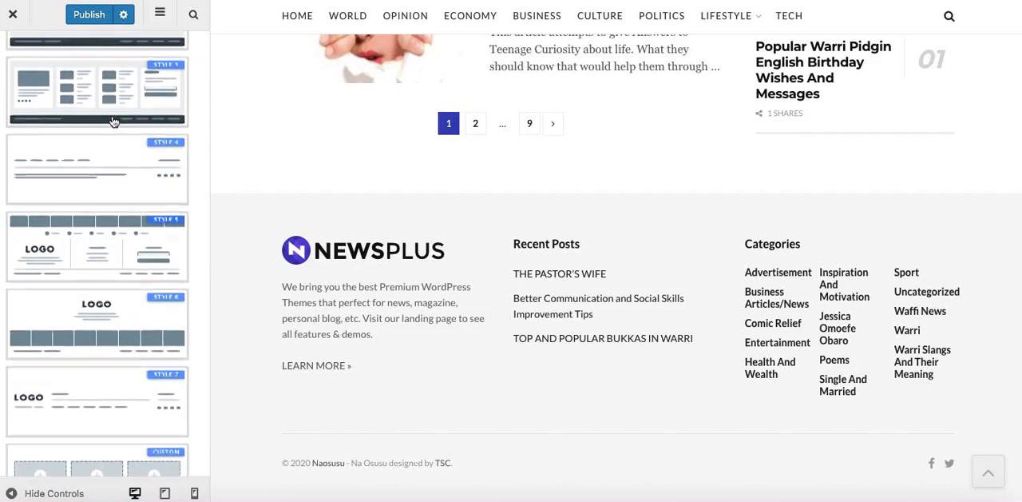
{"action": "scroll", "coordinate": [114, 121], "scroll_direction": "up", "scroll_amount": 5}
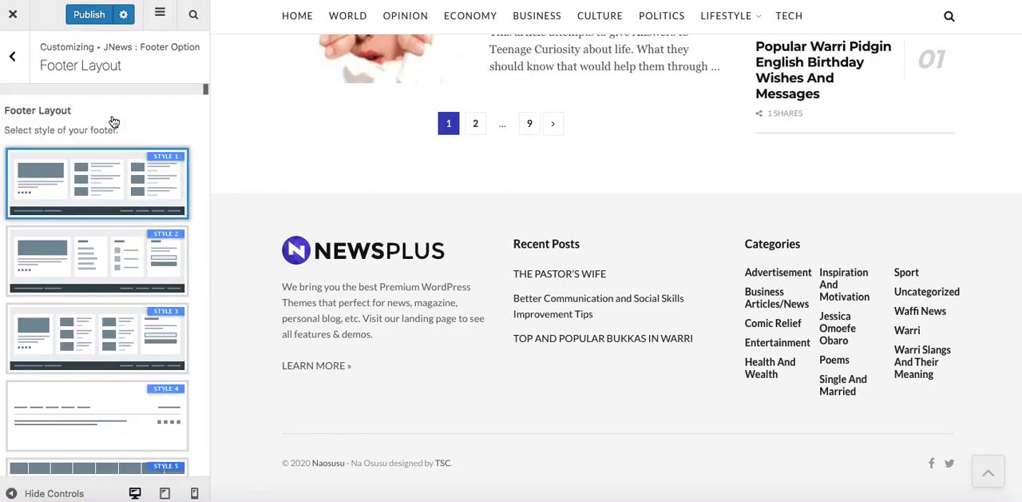
{"action": "left_click", "coordinate": [24, 70]}
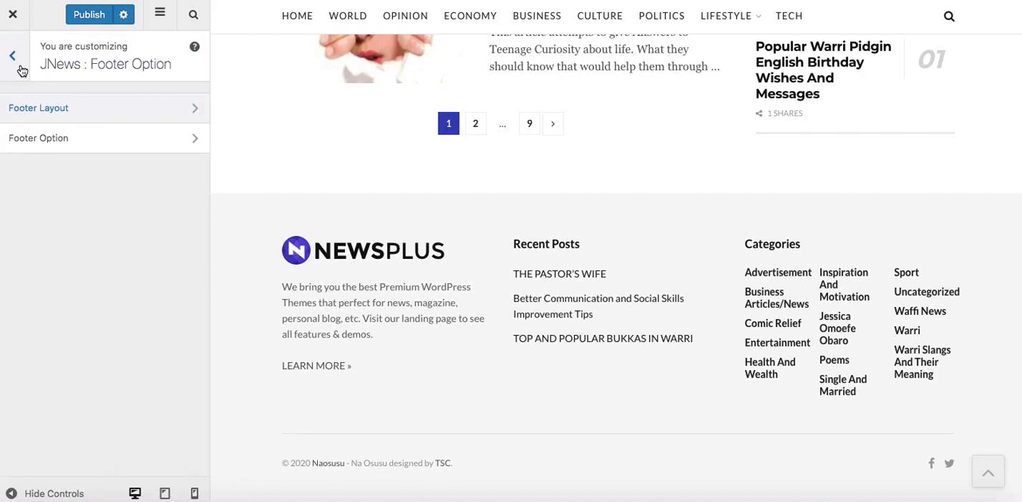
{"action": "left_click", "coordinate": [9, 58]}
{"action": "left_click", "coordinate": [89, 16]}
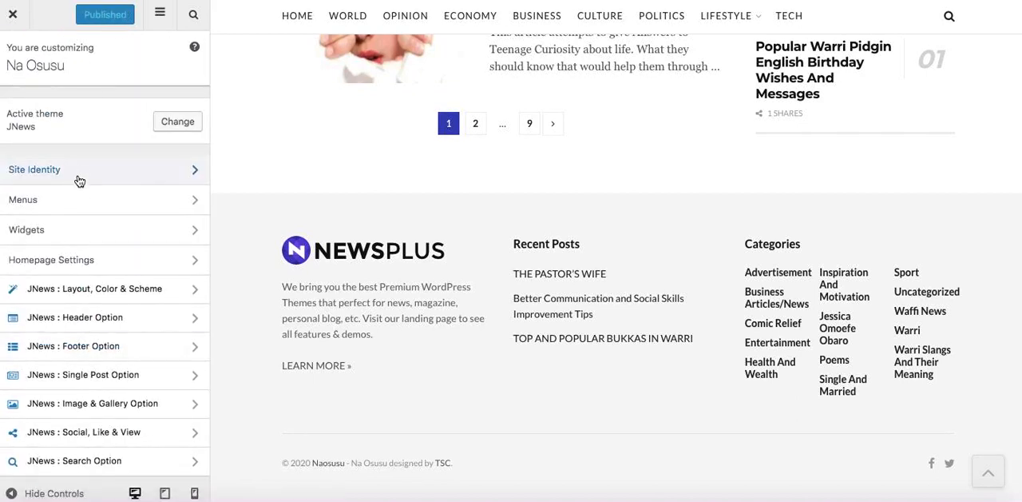
Check the available widget areas, then review the start of the homepage preview.
{"action": "left_click", "coordinate": [73, 230]}
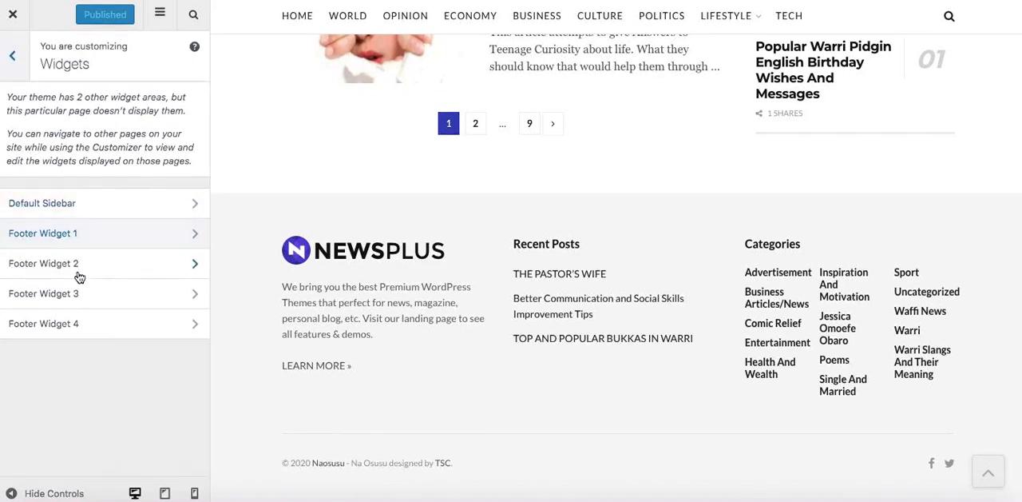
{"action": "left_click", "coordinate": [15, 68]}
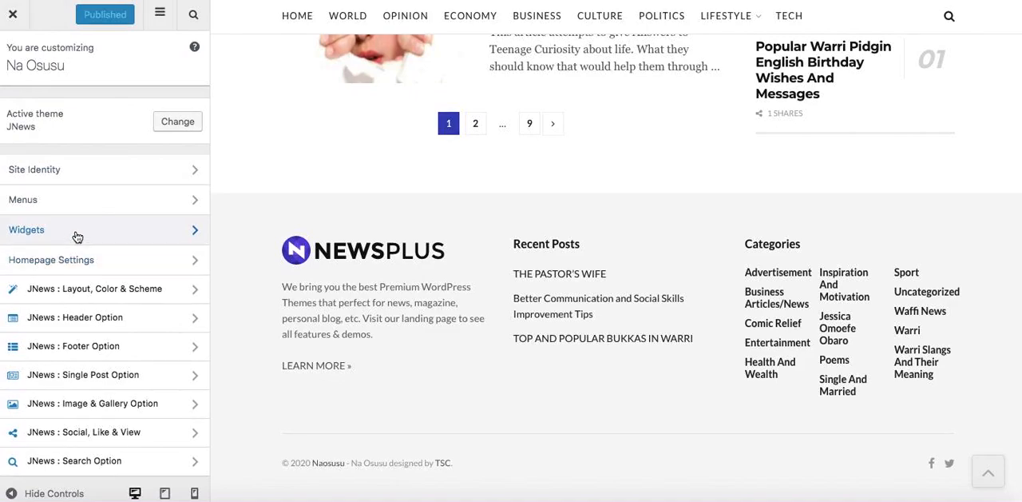
{"action": "scroll", "coordinate": [551, 118], "scroll_direction": "up", "scroll_amount": 8}
{"action": "scroll", "coordinate": [551, 118], "scroll_direction": "up", "scroll_amount": 5}
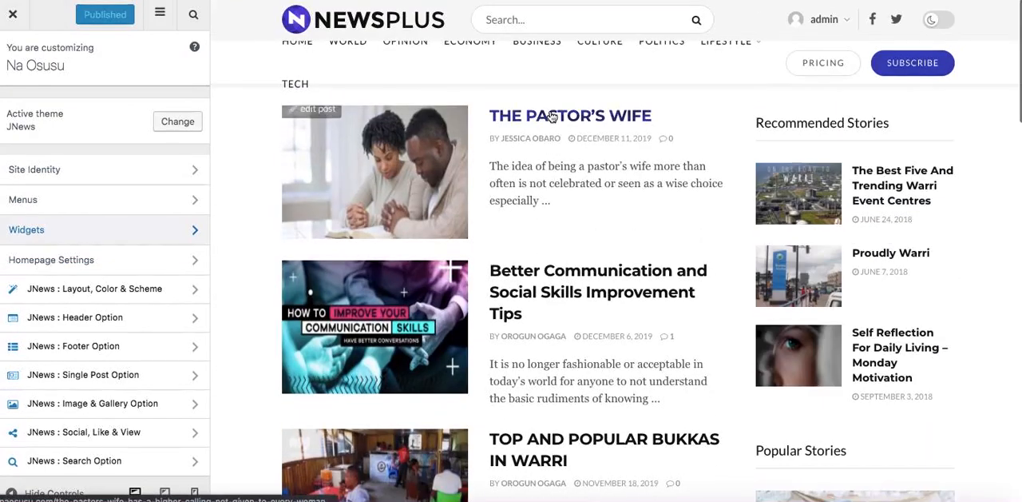
Examine the header builder elements and the header's Social Icon settings, then return to the header options.
{"action": "left_click", "coordinate": [104, 319]}
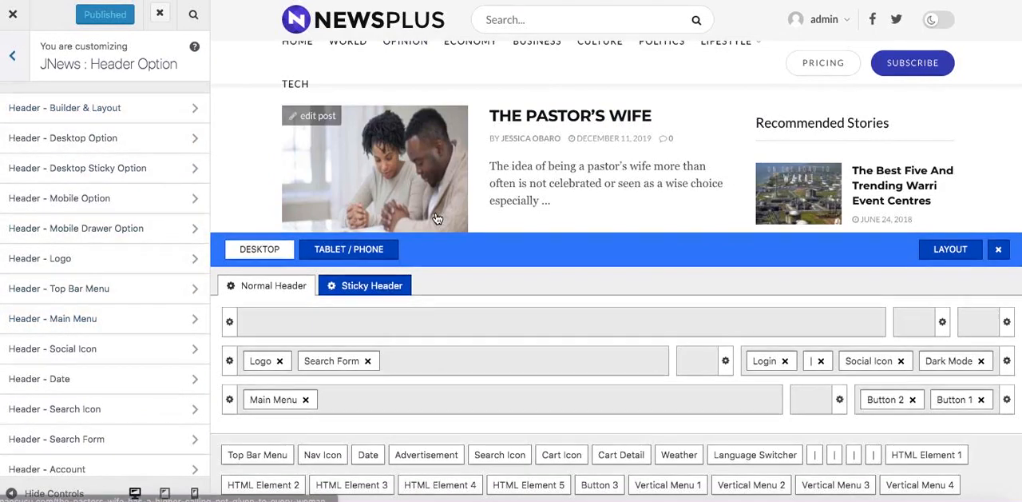
{"action": "mouse_move", "coordinate": [691, 352]}
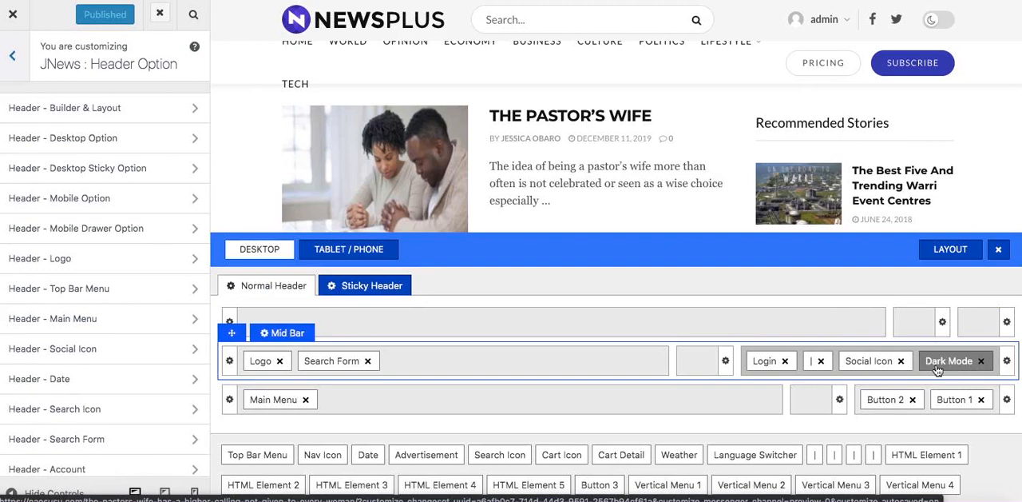
{"action": "left_click", "coordinate": [869, 360]}
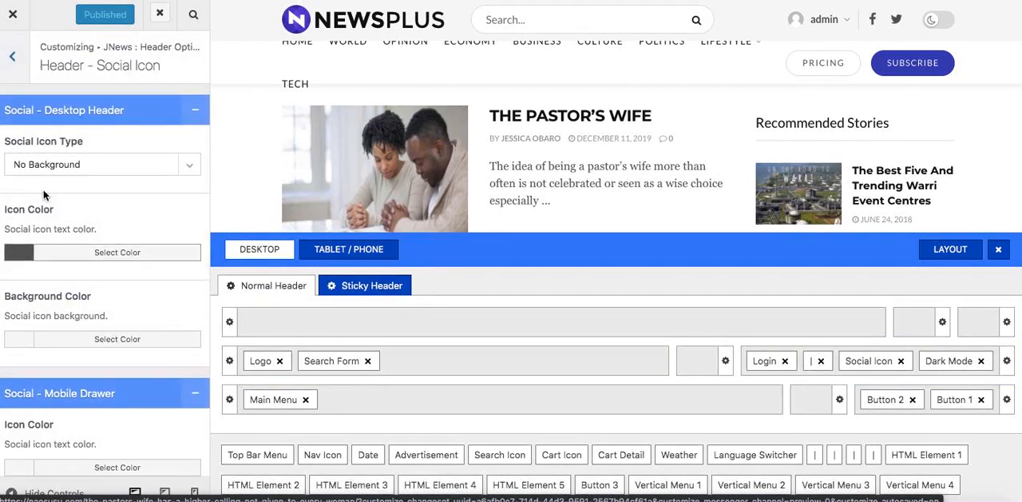
{"action": "scroll", "coordinate": [76, 206], "scroll_direction": "down", "scroll_amount": 1}
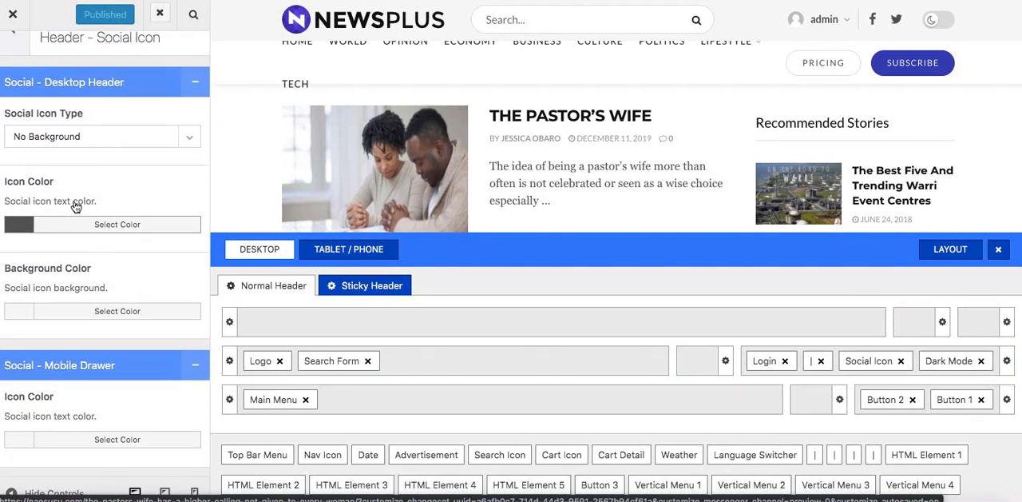
{"action": "scroll", "coordinate": [75, 206], "scroll_direction": "up", "scroll_amount": 1}
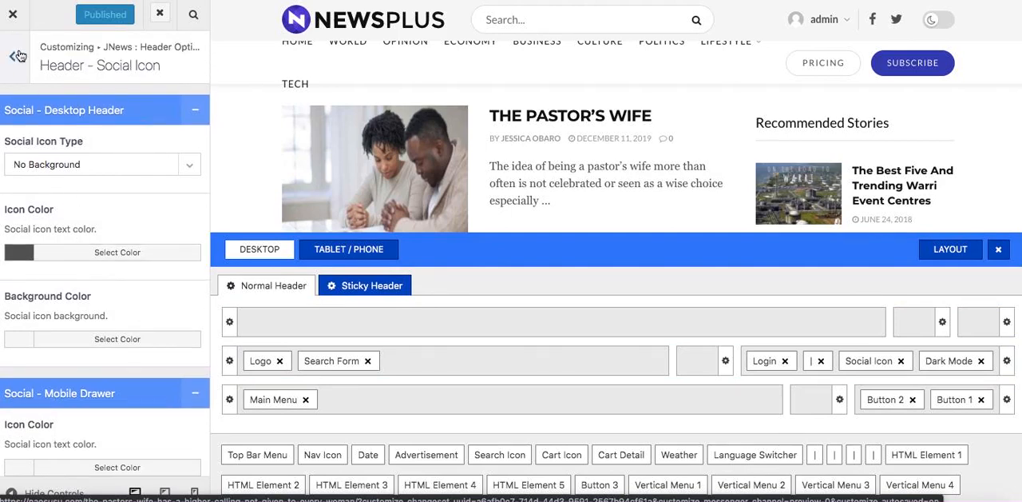
{"action": "scroll", "coordinate": [80, 248], "scroll_direction": "down", "scroll_amount": 1}
{"action": "scroll", "coordinate": [80, 248], "scroll_direction": "up", "scroll_amount": 1}
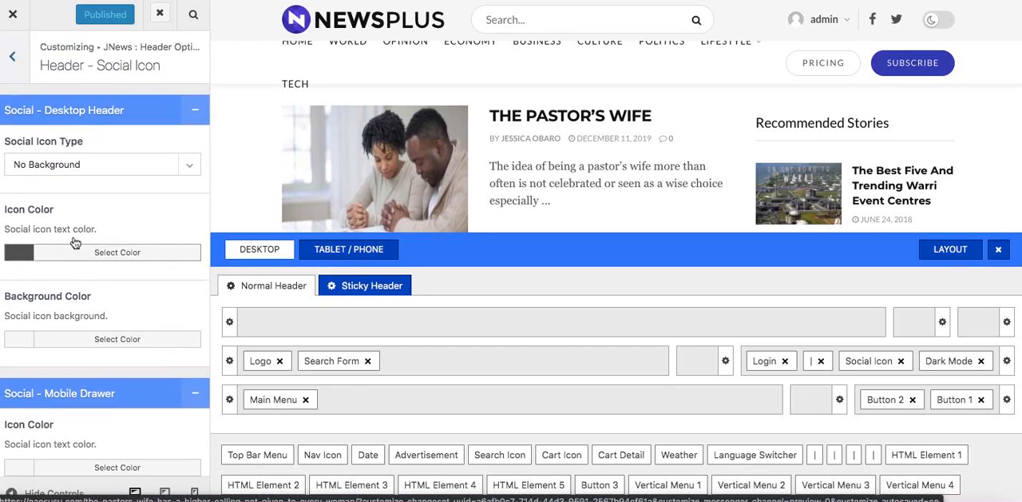
{"action": "left_click", "coordinate": [14, 64]}
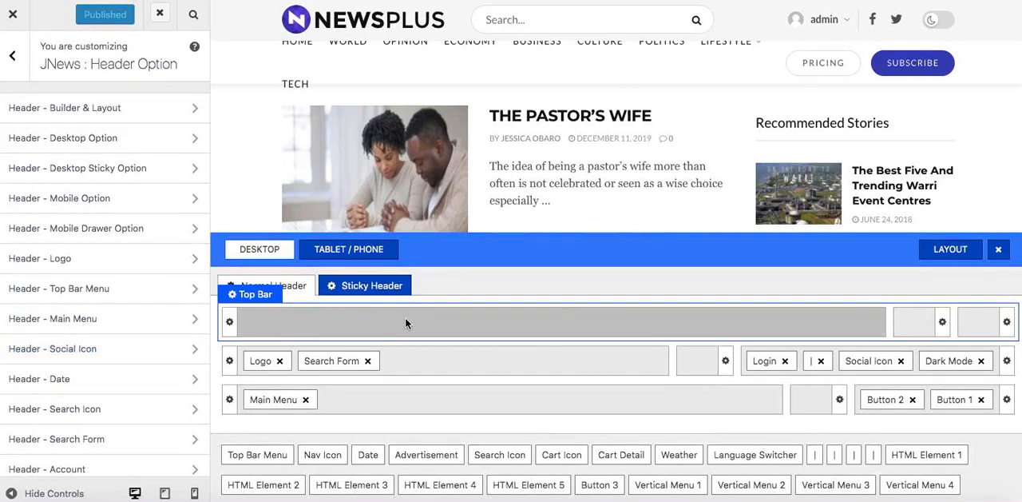
Check the alignment and display settings of the header's empty top bar column, then look through the main Customizer sections.
{"action": "left_click", "coordinate": [229, 321]}
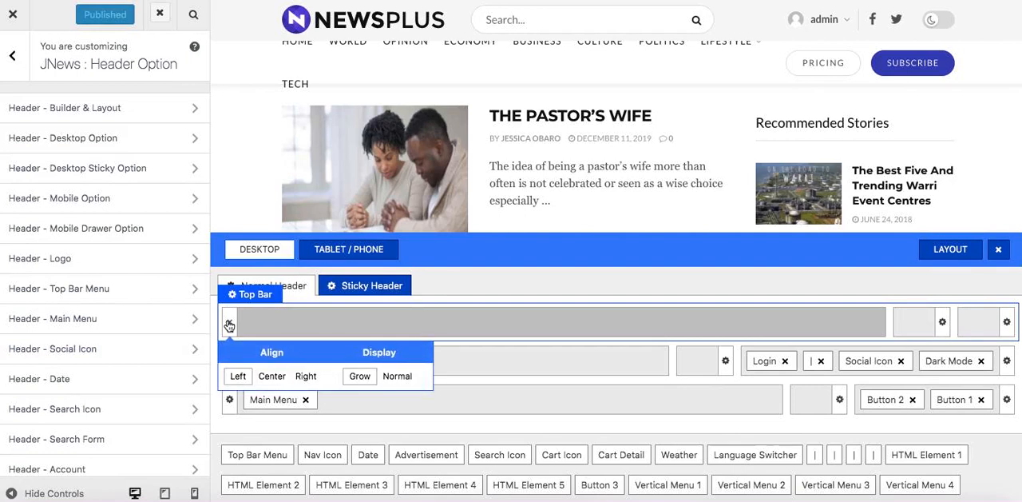
{"action": "left_click", "coordinate": [294, 325]}
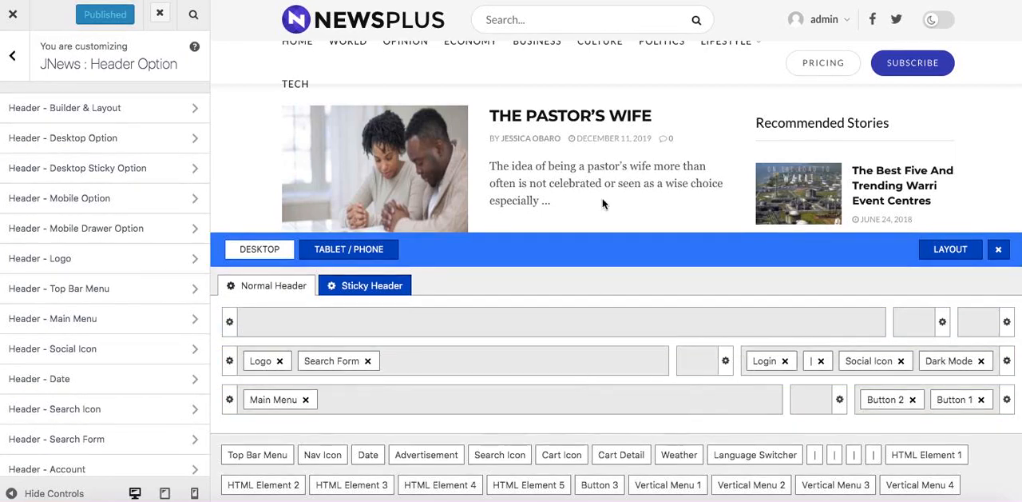
{"action": "left_click", "coordinate": [14, 50]}
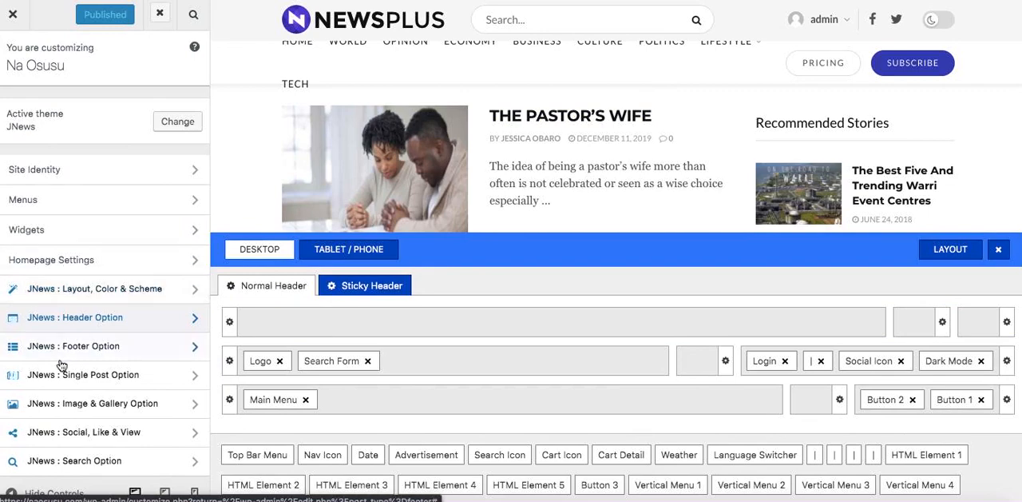
{"action": "scroll", "coordinate": [62, 365], "scroll_direction": "down", "scroll_amount": 4}
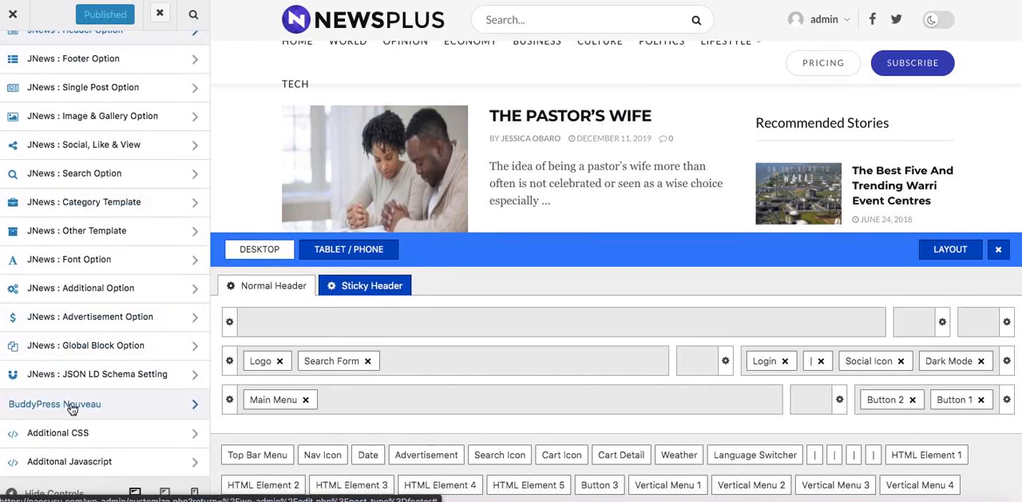
{"action": "scroll", "coordinate": [68, 104], "scroll_direction": "up", "scroll_amount": 5}
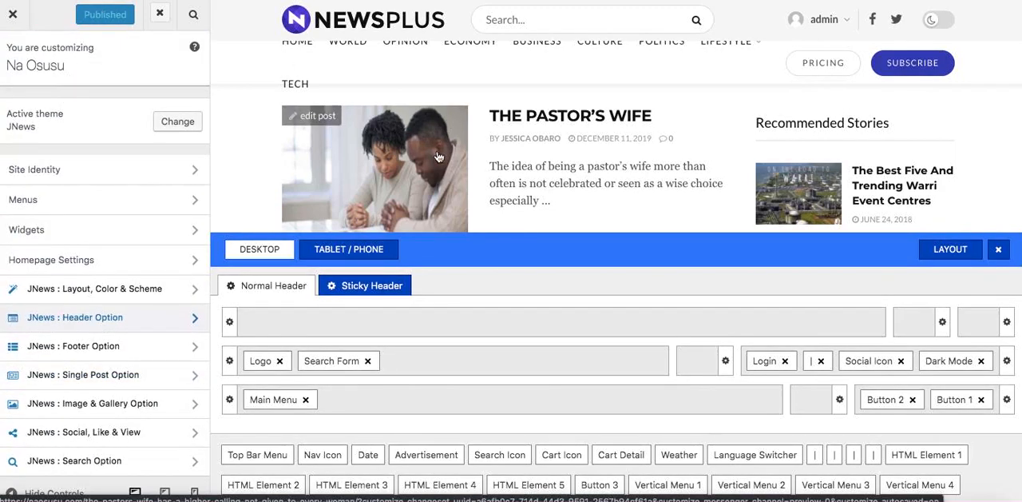
Look over the WordPress dashboard and its Appearance options, then review the live homepage from header to footer.
{"action": "left_click", "coordinate": [16, 19]}
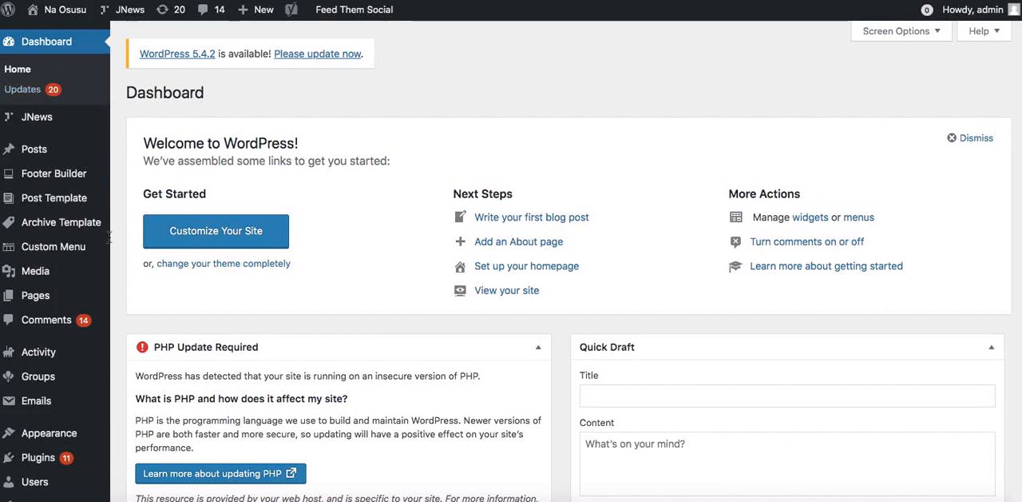
{"action": "left_click", "coordinate": [50, 432]}
{"action": "scroll", "coordinate": [69, 431], "scroll_direction": "down", "scroll_amount": 3}
{"action": "scroll", "coordinate": [69, 431], "scroll_direction": "down", "scroll_amount": 2}
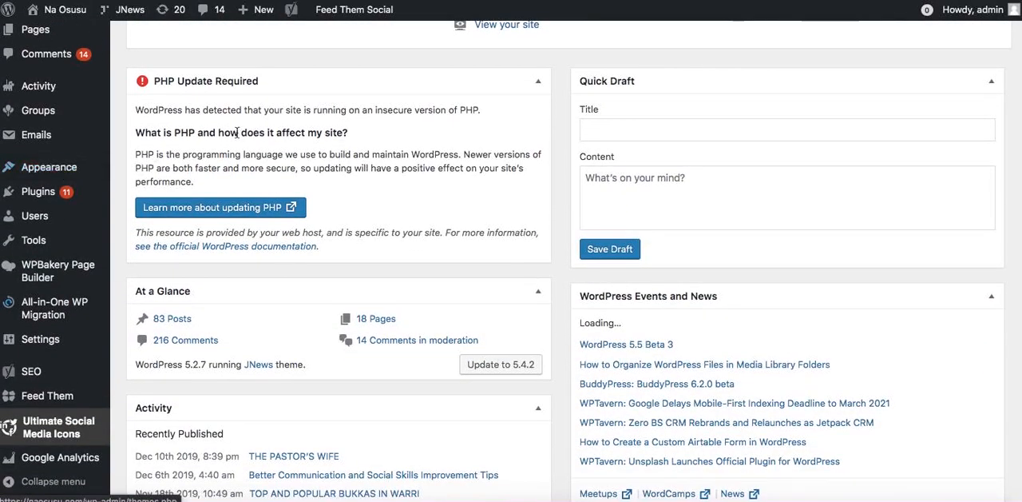
{"action": "mouse_move", "coordinate": [67, 175]}
{"action": "left_click", "coordinate": [134, 195]}
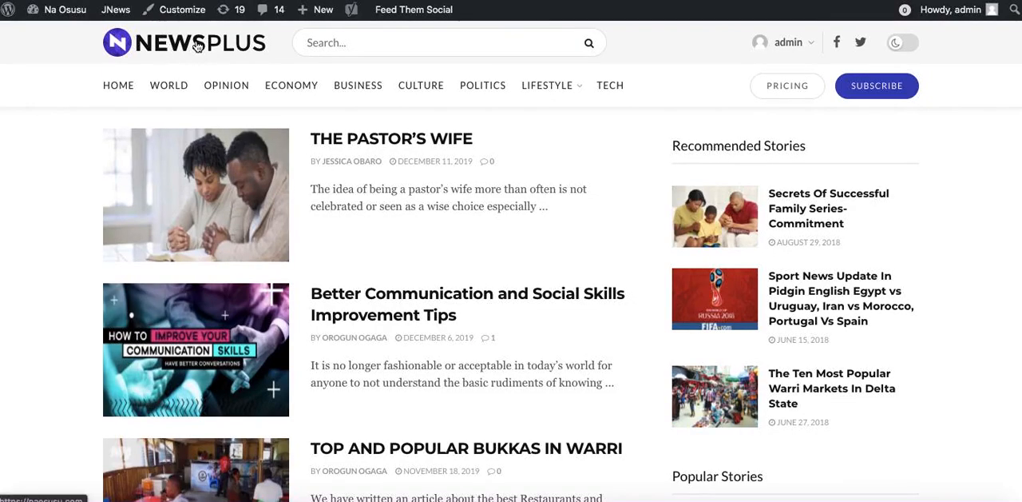
{"action": "scroll", "coordinate": [304, 278], "scroll_direction": "down", "scroll_amount": 15}
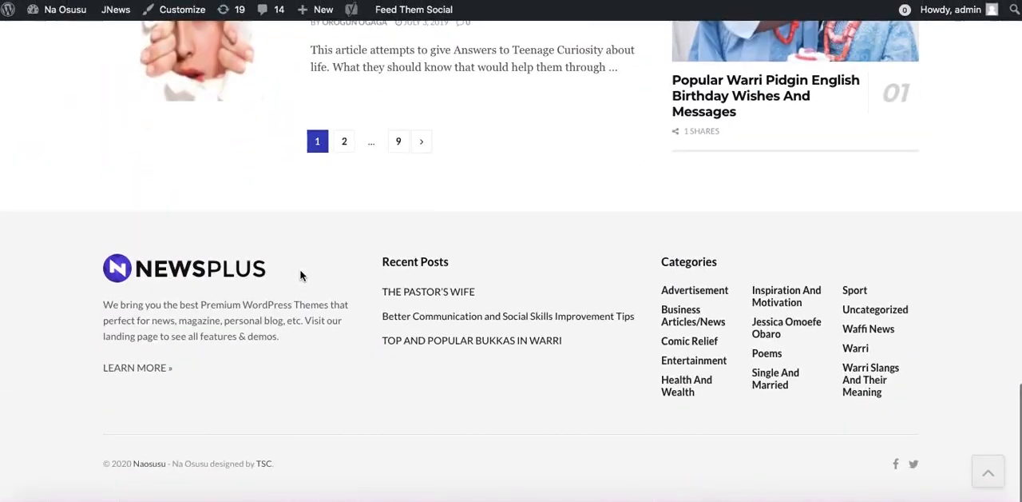
{"action": "scroll", "coordinate": [301, 277], "scroll_direction": "up", "scroll_amount": 15}
{"action": "scroll", "coordinate": [223, 289], "scroll_direction": "down", "scroll_amount": 15}
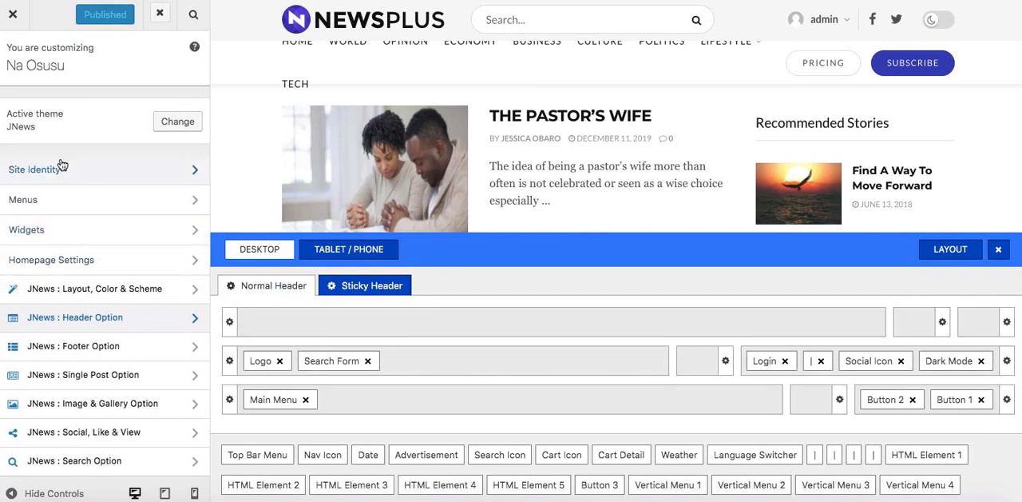
Replace the normal header logo with NaosusuLogo.png from the media library.
{"action": "left_click", "coordinate": [65, 327]}
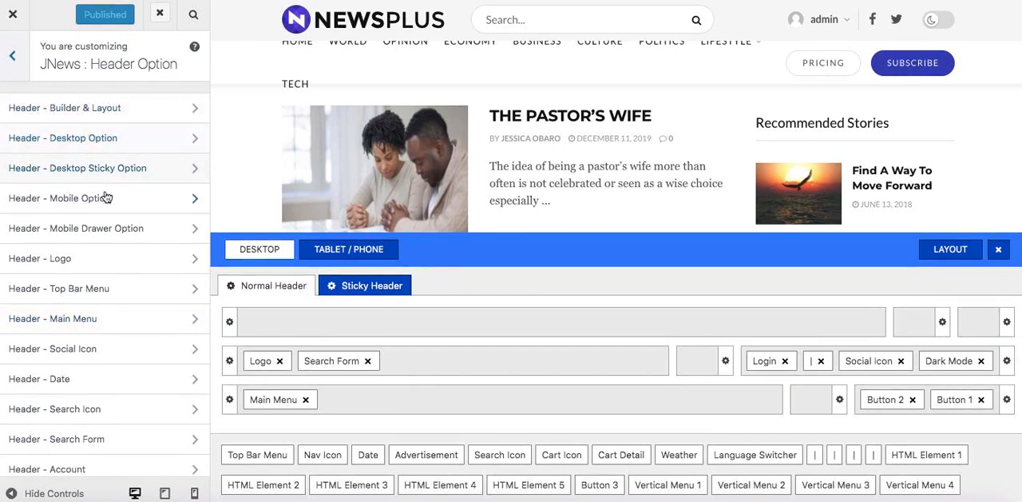
{"action": "left_click", "coordinate": [260, 362]}
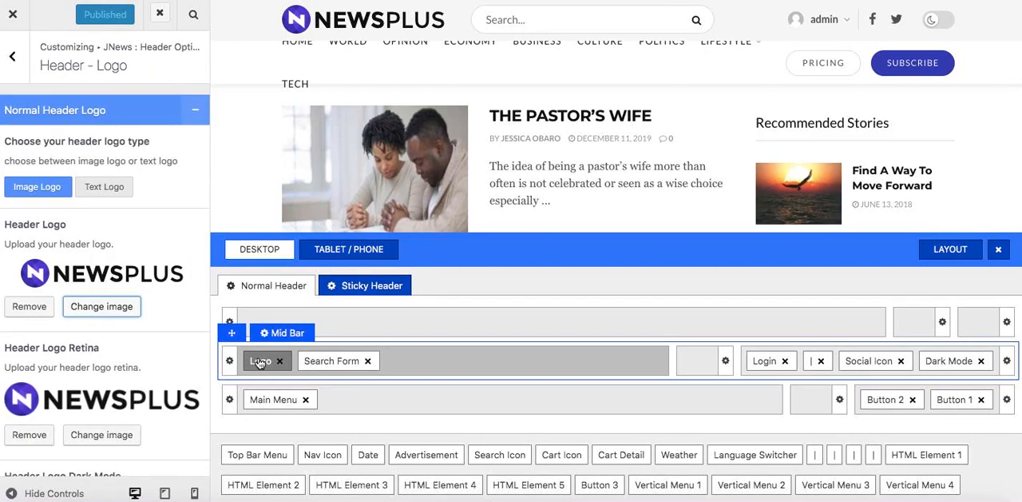
{"action": "left_click", "coordinate": [89, 305]}
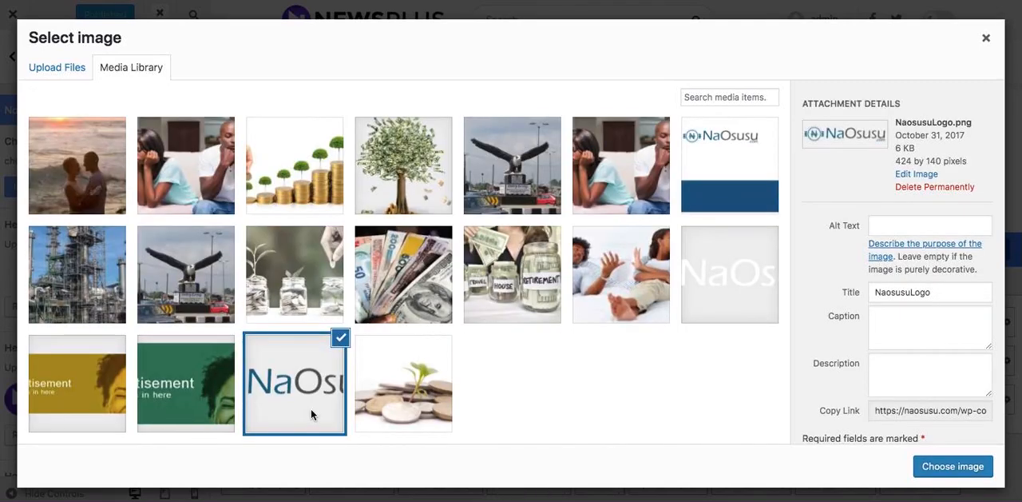
{"action": "left_click", "coordinate": [952, 467]}
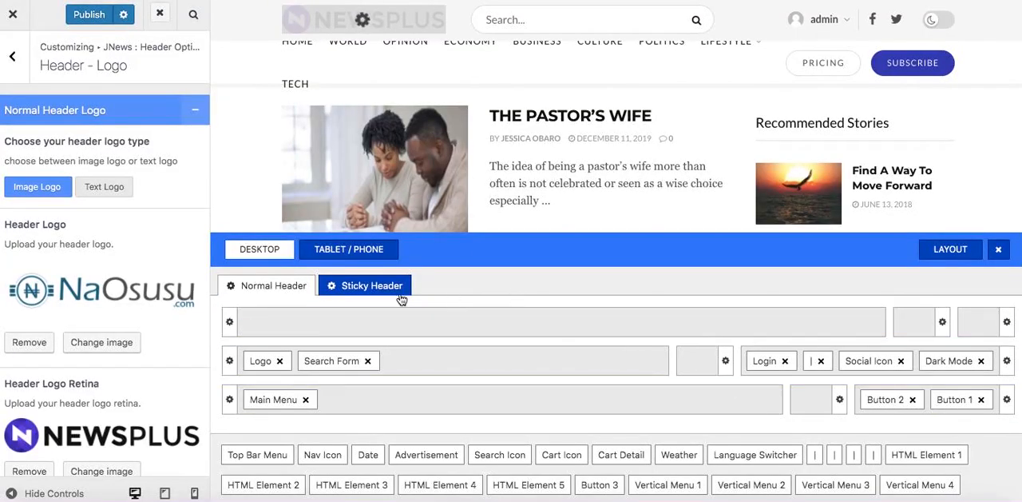
Replace the Header Logo Retina image with NaosusuLogo.png from the media library.
{"action": "scroll", "coordinate": [144, 444], "scroll_direction": "down", "scroll_amount": 3}
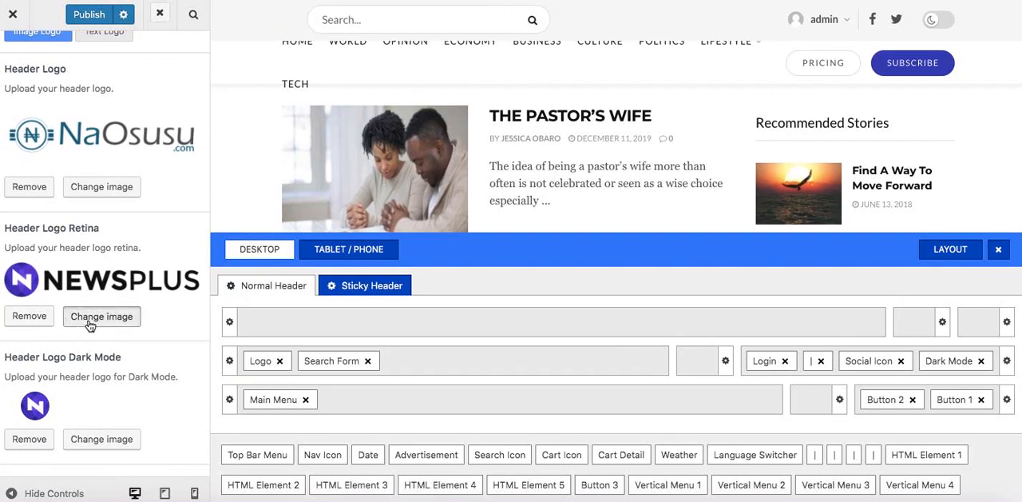
{"action": "scroll", "coordinate": [363, 304], "scroll_direction": "down", "scroll_amount": 20}
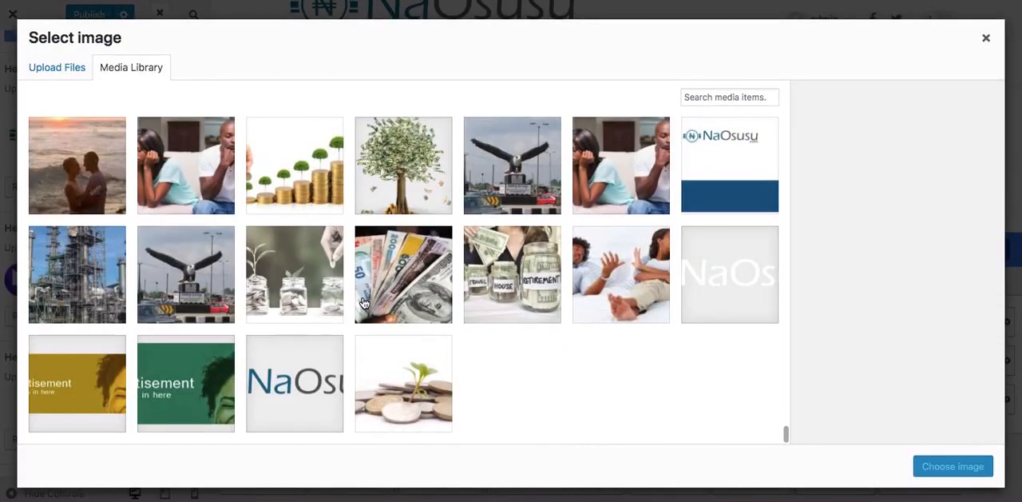
{"action": "left_click", "coordinate": [339, 375]}
{"action": "left_click", "coordinate": [959, 465]}
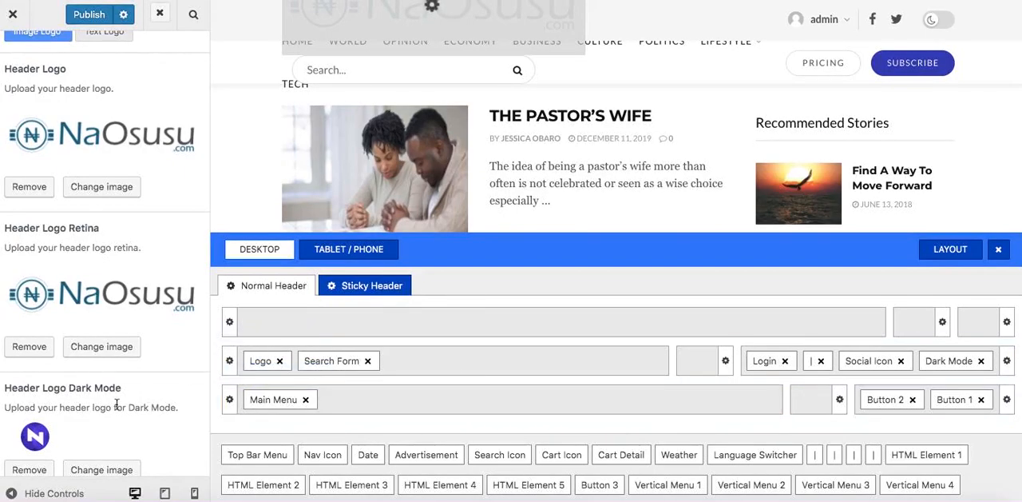
Replace the Header Logo Dark Mode image with NaosusuLogo_white.png from the media library.
{"action": "scroll", "coordinate": [117, 405], "scroll_direction": "down", "scroll_amount": 3}
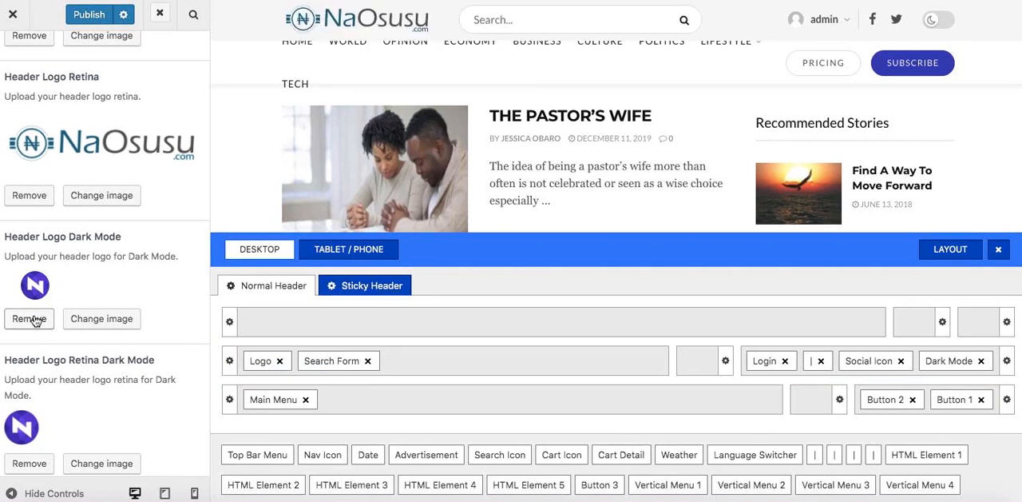
{"action": "left_click", "coordinate": [81, 320]}
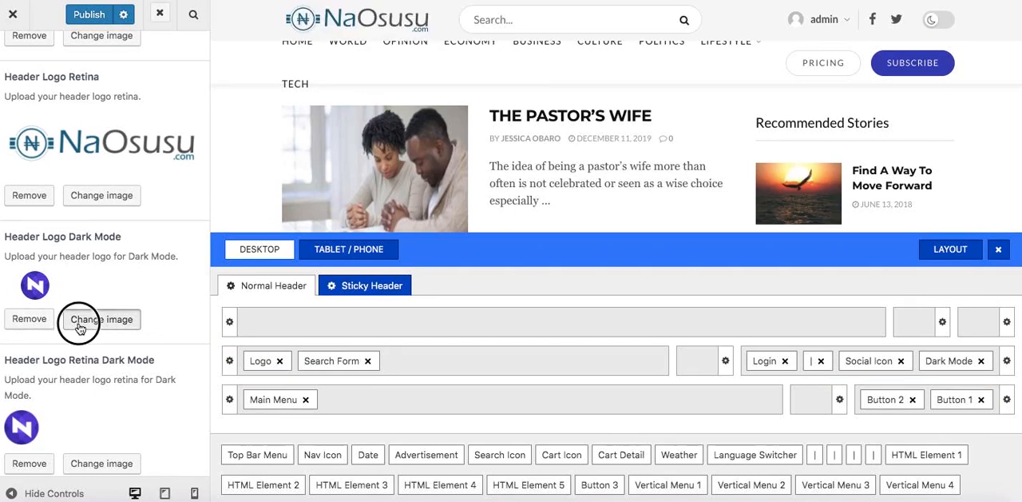
{"action": "scroll", "coordinate": [317, 314], "scroll_direction": "down", "scroll_amount": 20}
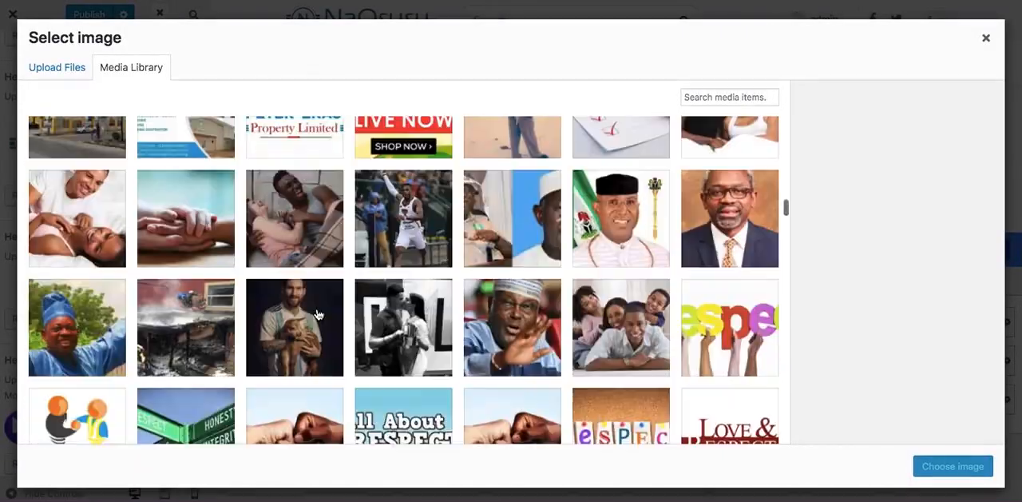
{"action": "scroll", "coordinate": [317, 314], "scroll_direction": "down", "scroll_amount": 10}
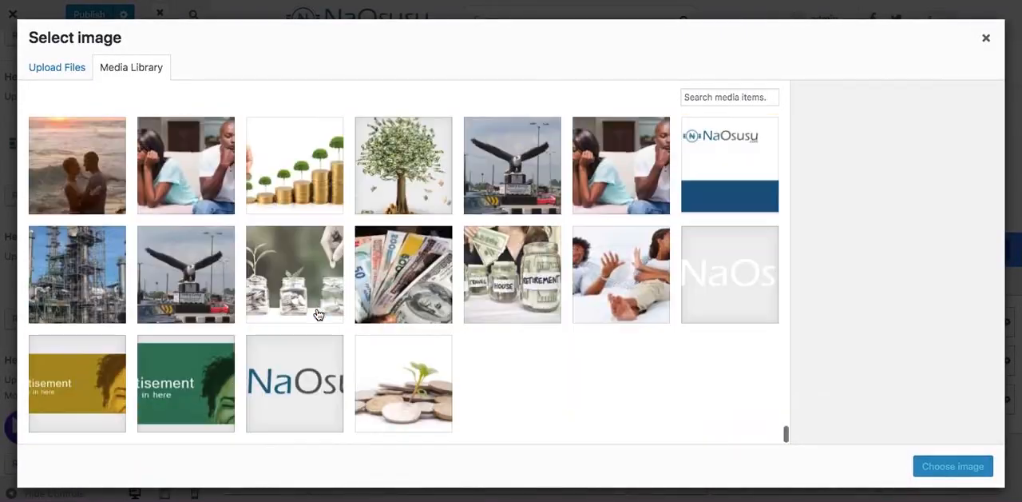
{"action": "left_click", "coordinate": [706, 278]}
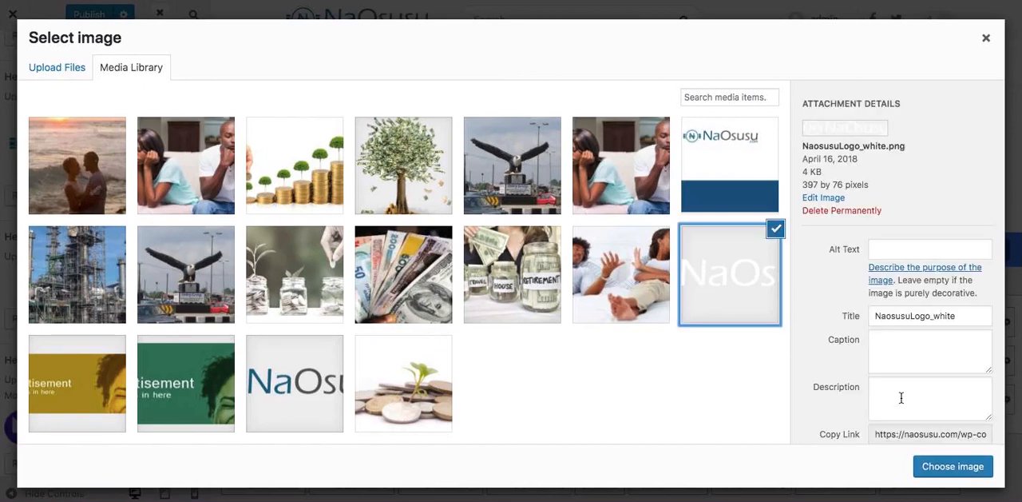
{"action": "left_click", "coordinate": [931, 466]}
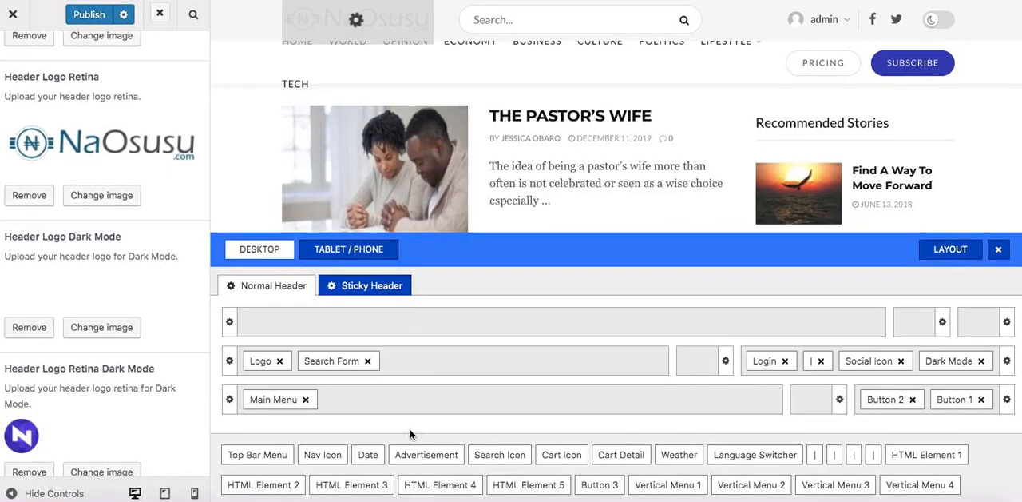
Replace the Header Logo Retina Dark Mode image with NaosusuLogo_white.png from the media library.
{"action": "scroll", "coordinate": [127, 415], "scroll_direction": "down", "scroll_amount": 1}
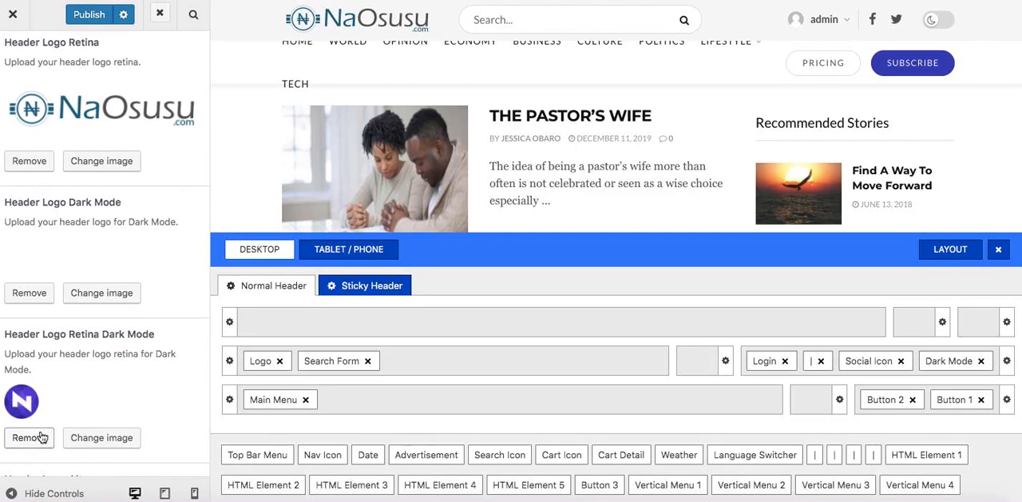
{"action": "left_click", "coordinate": [94, 437]}
{"action": "scroll", "coordinate": [339, 310], "scroll_direction": "down", "scroll_amount": 10}
{"action": "scroll", "coordinate": [338, 310], "scroll_direction": "down", "scroll_amount": 15}
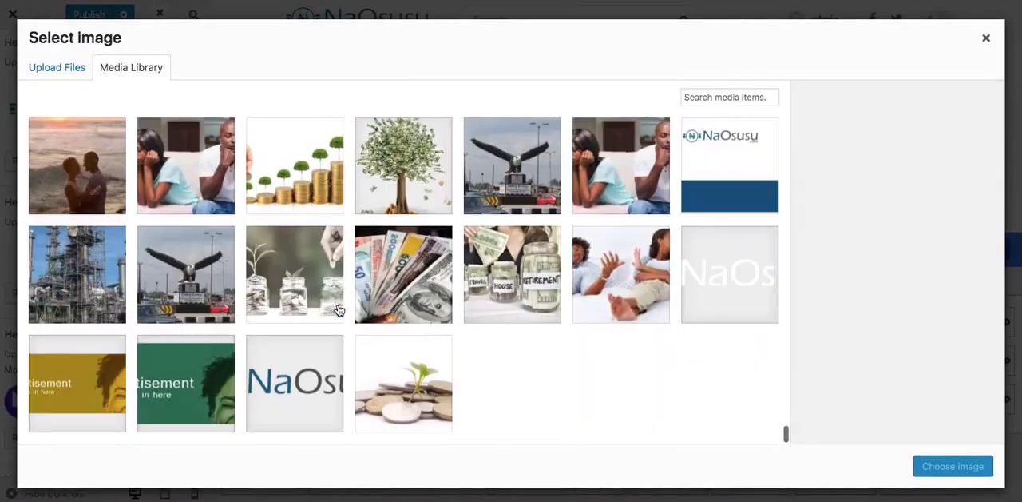
{"action": "left_click", "coordinate": [707, 285]}
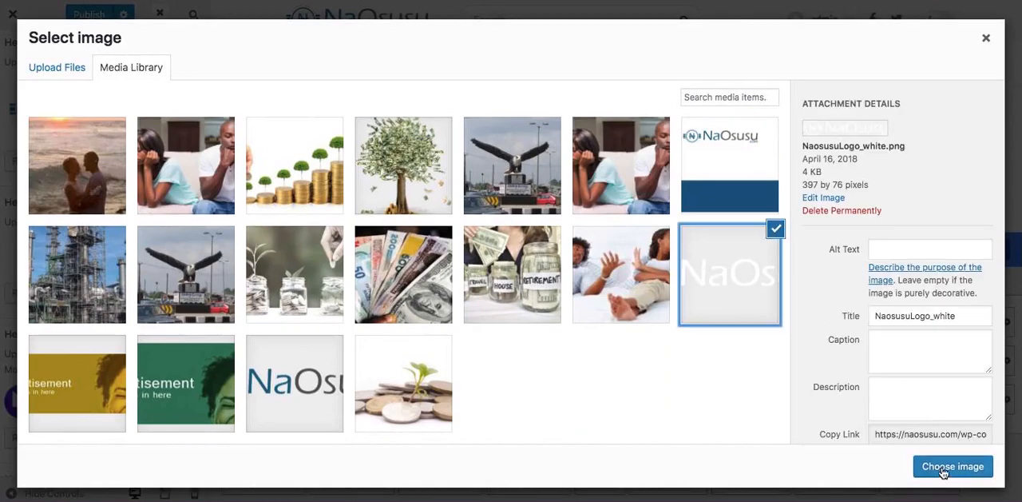
{"action": "left_click", "coordinate": [943, 472]}
Replace the Sticky Menu Logo image with NaosusuLogo.png from the media library.
{"action": "scroll", "coordinate": [141, 425], "scroll_direction": "down", "scroll_amount": 3}
{"action": "scroll", "coordinate": [139, 424], "scroll_direction": "down", "scroll_amount": 6}
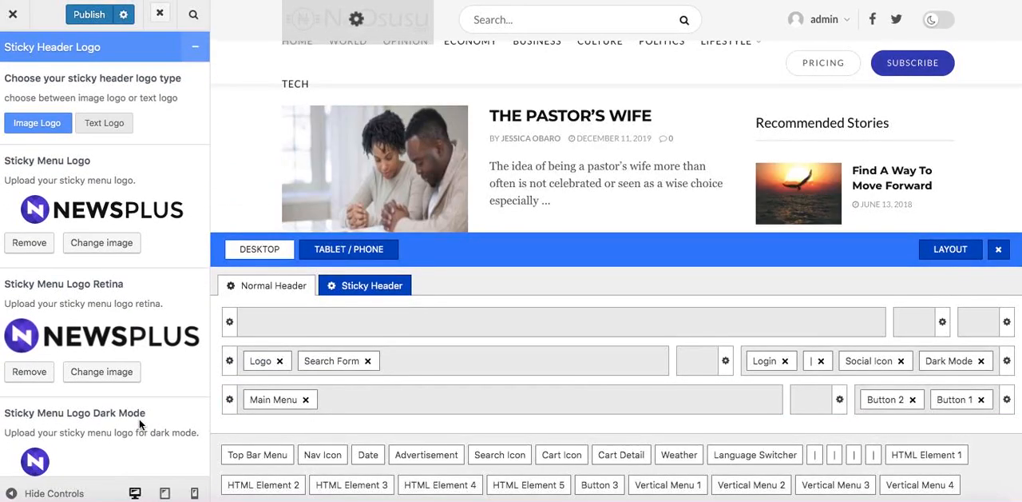
{"action": "left_click", "coordinate": [101, 244]}
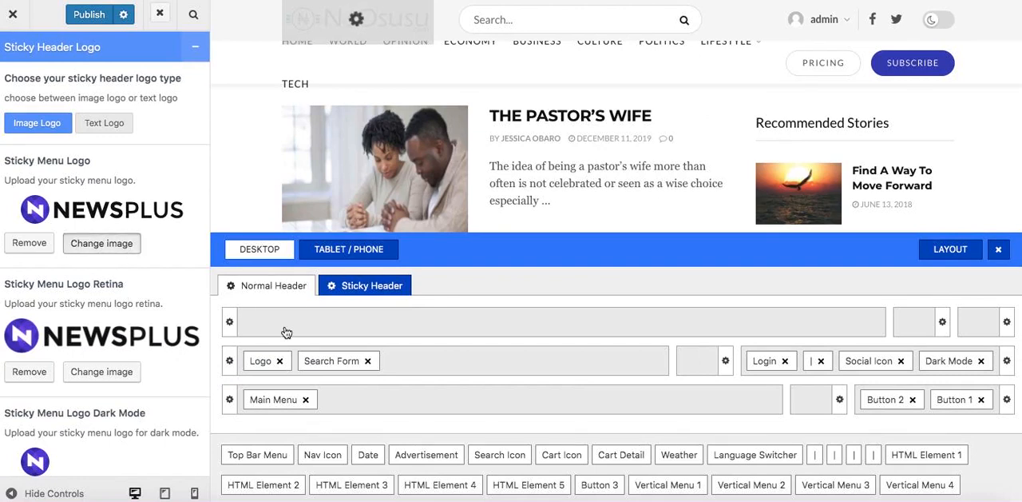
{"action": "scroll", "coordinate": [382, 367], "scroll_direction": "down", "scroll_amount": 20}
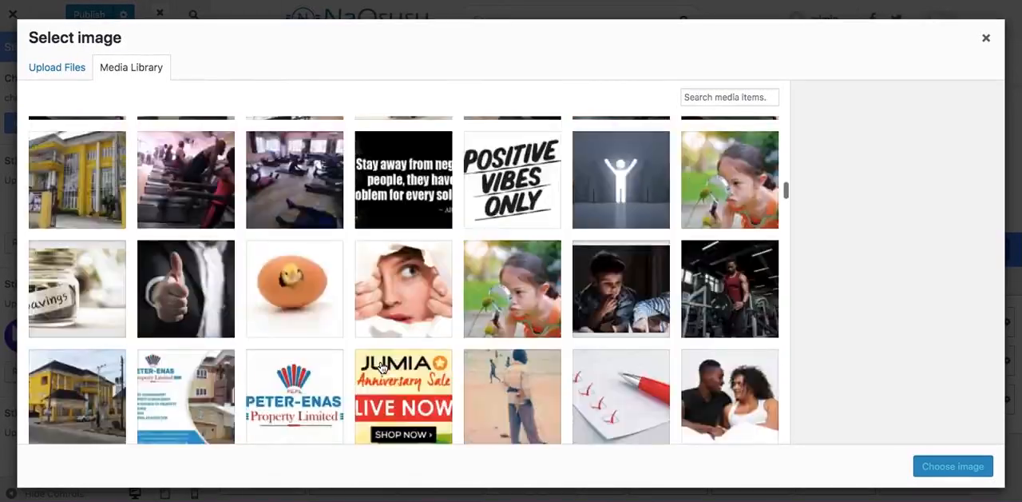
{"action": "scroll", "coordinate": [382, 368], "scroll_direction": "down", "scroll_amount": 10}
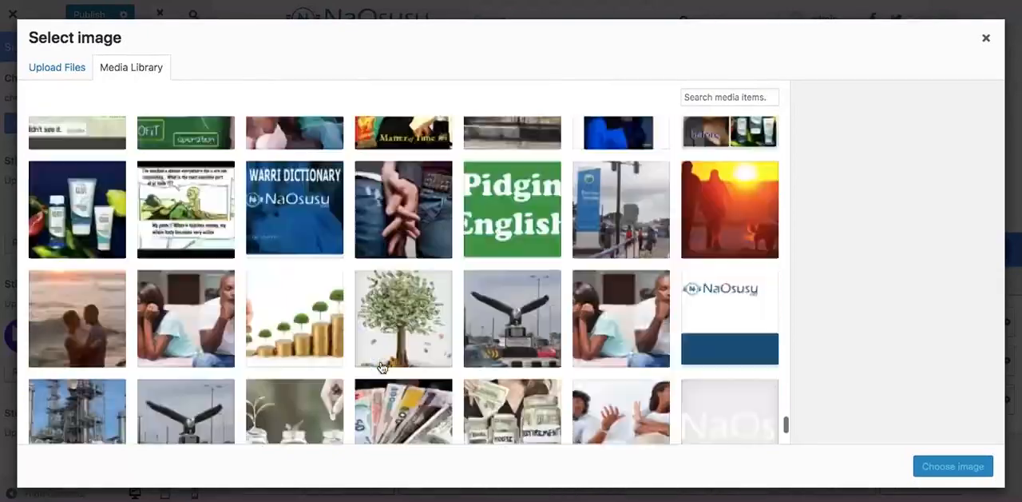
{"action": "left_click", "coordinate": [326, 370]}
{"action": "left_click", "coordinate": [973, 478]}
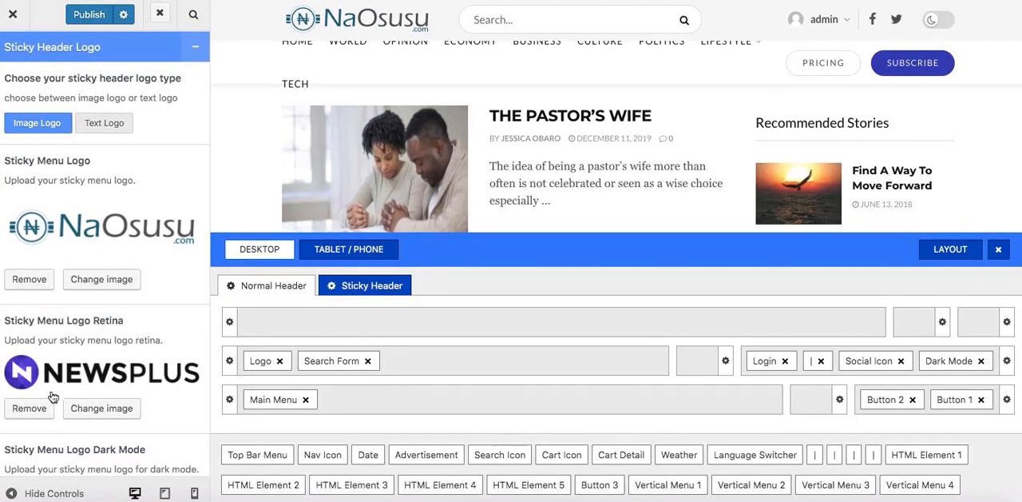
Replace the Sticky Menu Logo Retina image with NaosusuLogo.png from the media library.
{"action": "left_click", "coordinate": [101, 407]}
{"action": "scroll", "coordinate": [293, 324], "scroll_direction": "down", "scroll_amount": 15}
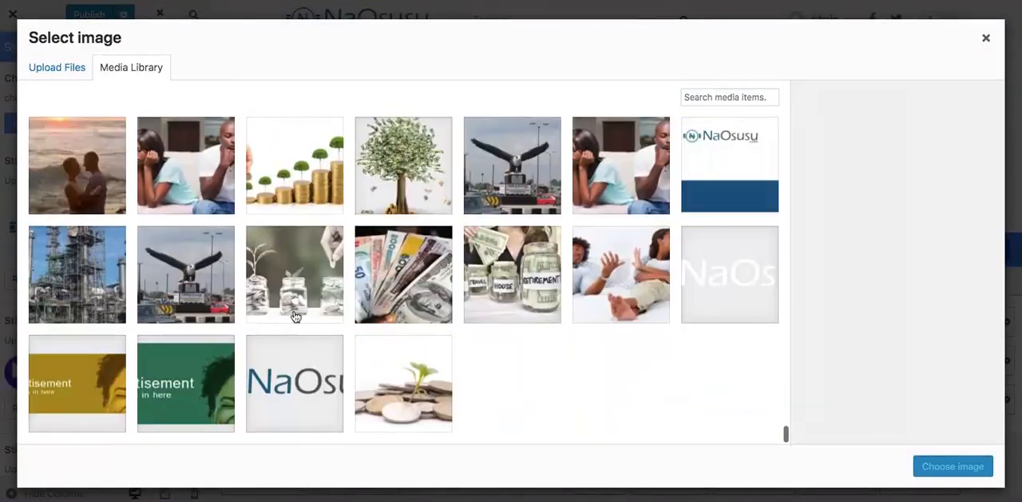
{"action": "left_click", "coordinate": [295, 381]}
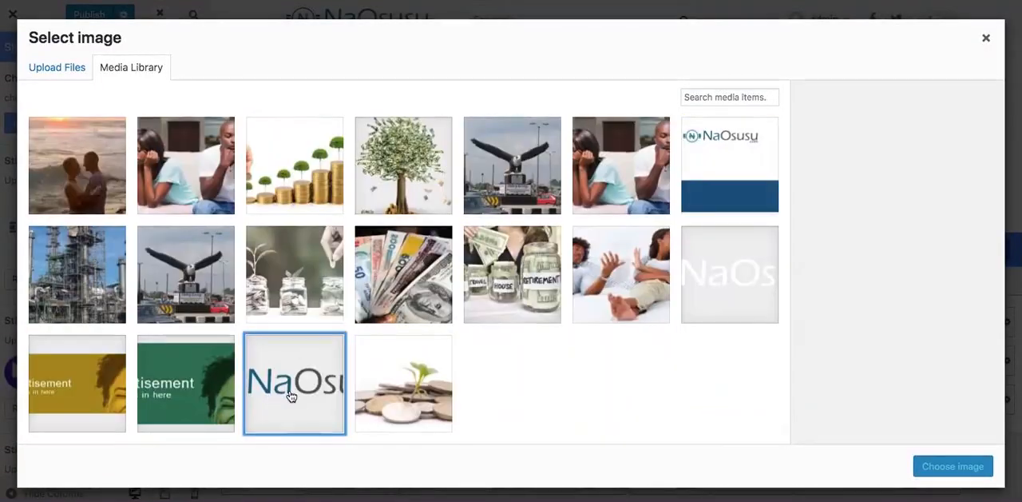
{"action": "left_click", "coordinate": [953, 467]}
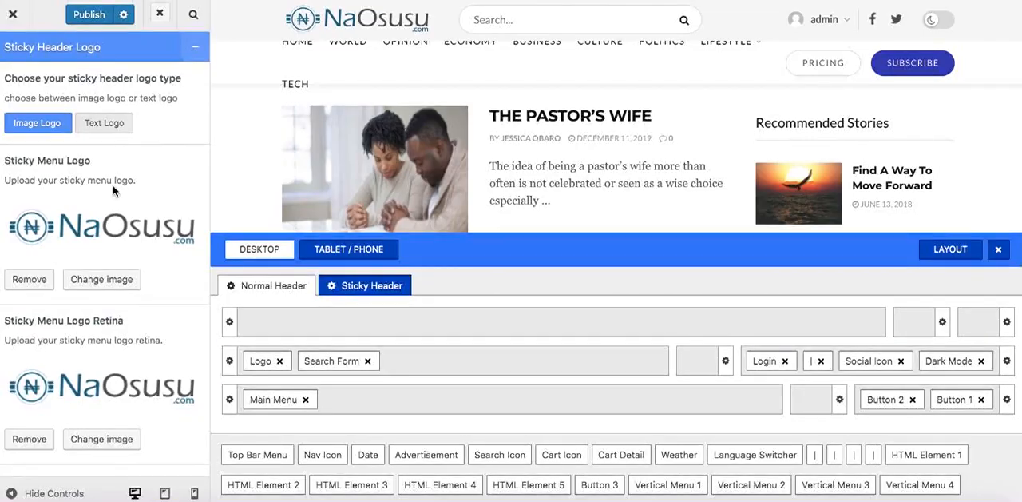
Replace the Sticky Menu Logo Dark Mode image with NaosusuLogo_white.png from the media library.
{"action": "scroll", "coordinate": [134, 311], "scroll_direction": "down", "scroll_amount": 4}
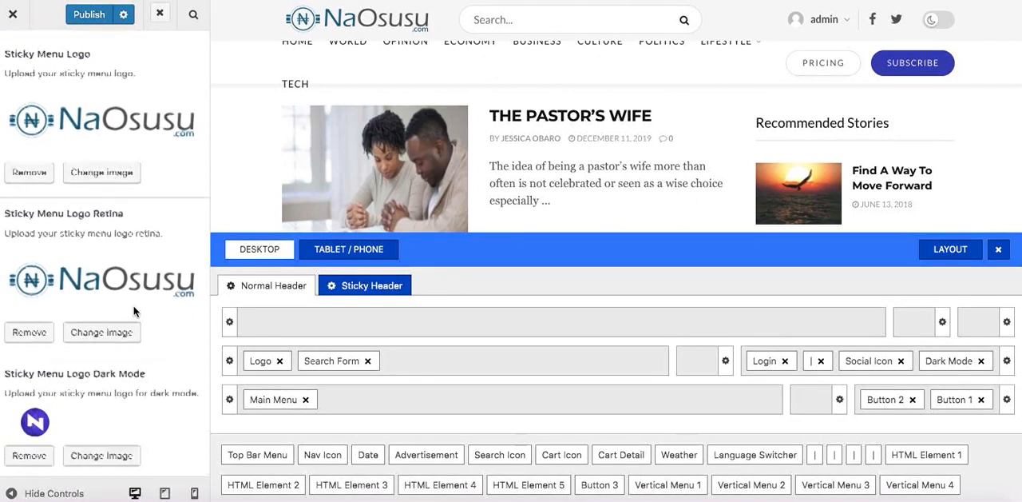
{"action": "scroll", "coordinate": [134, 310], "scroll_direction": "down", "scroll_amount": 2}
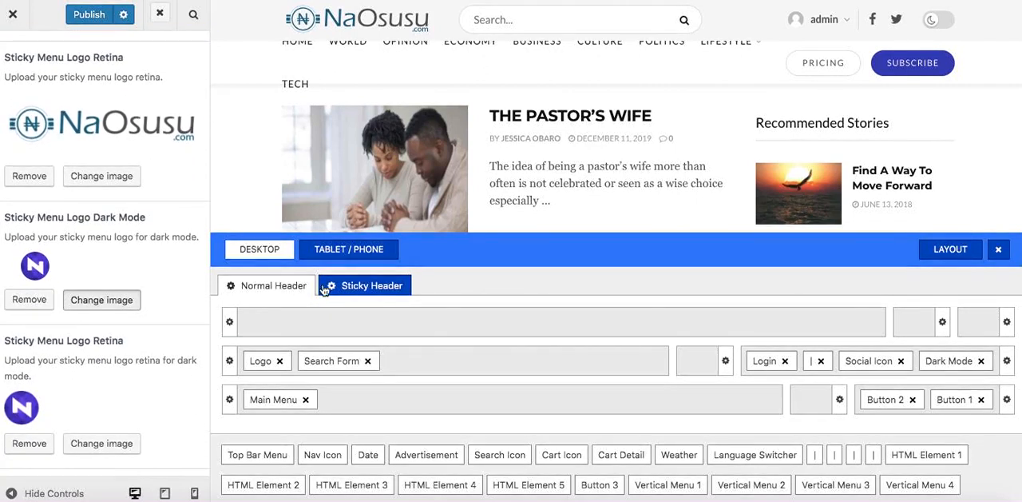
{"action": "scroll", "coordinate": [323, 289], "scroll_direction": "down", "scroll_amount": 15}
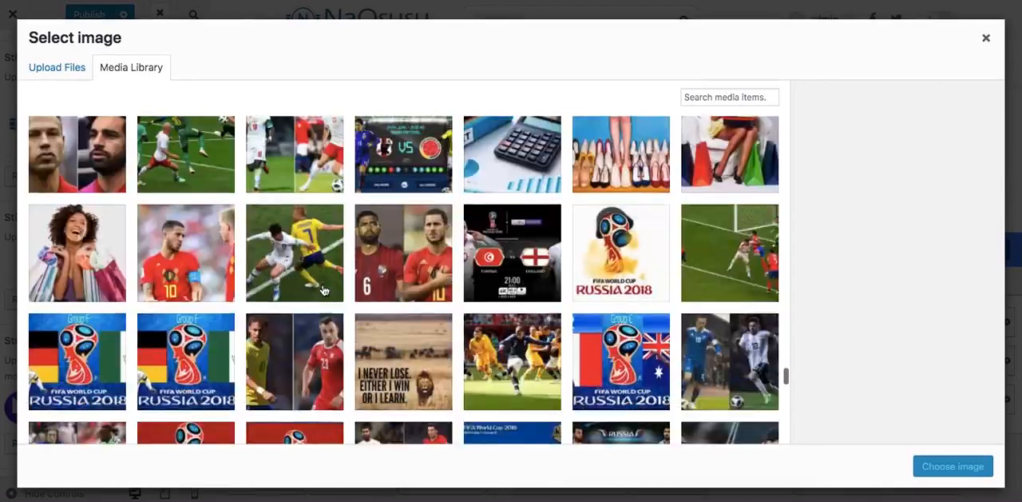
{"action": "scroll", "coordinate": [628, 358], "scroll_direction": "down", "scroll_amount": 10}
{"action": "left_click", "coordinate": [699, 304]}
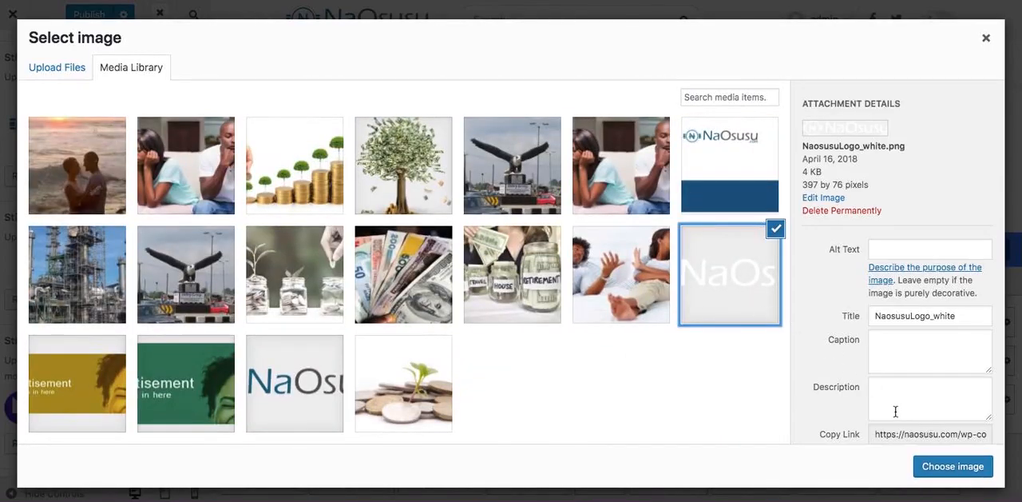
{"action": "left_click", "coordinate": [941, 472]}
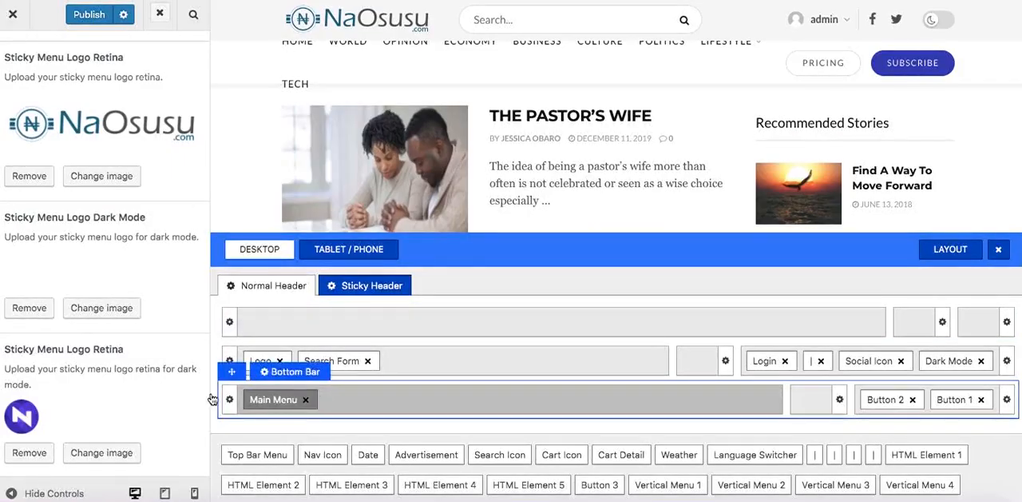
Replace the sticky menu's retina logo for dark mode with NaosusuLogo_white.png from the media library.
{"action": "left_click", "coordinate": [85, 456]}
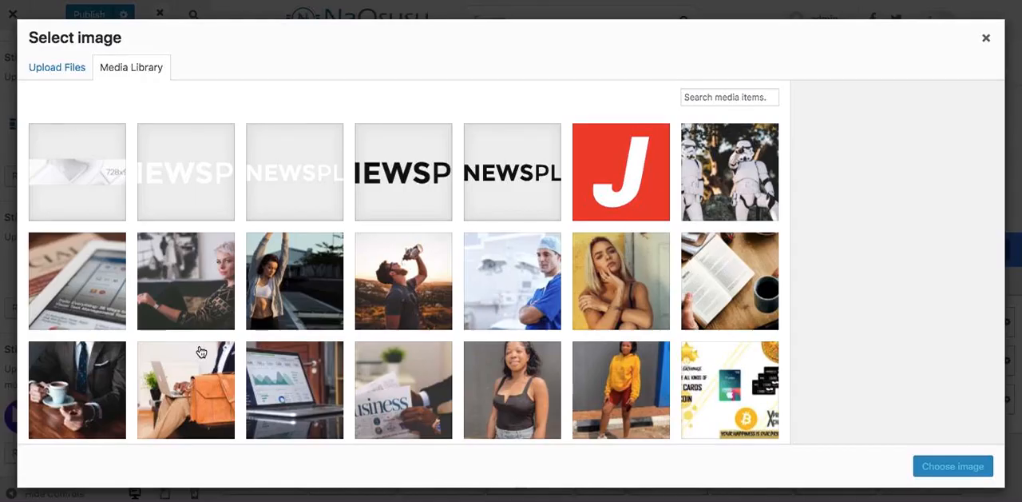
{"action": "scroll", "coordinate": [201, 351], "scroll_direction": "down", "scroll_amount": 15}
{"action": "scroll", "coordinate": [200, 351], "scroll_direction": "down", "scroll_amount": 15}
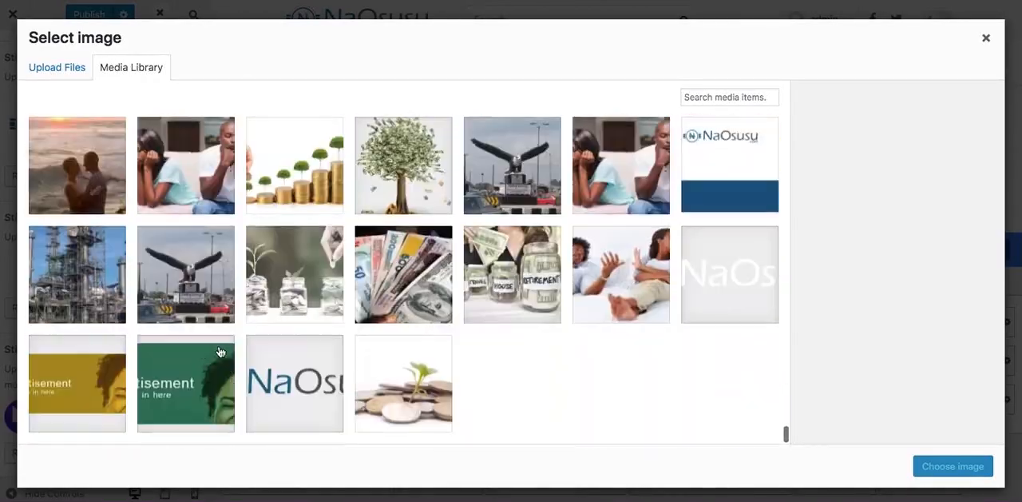
{"action": "left_click", "coordinate": [727, 290]}
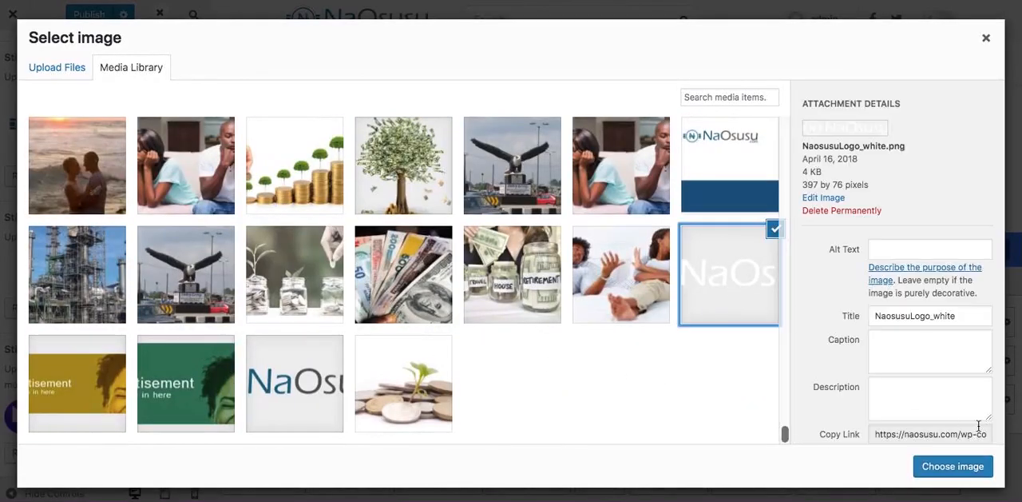
{"action": "left_click", "coordinate": [959, 467]}
Replace the Mobile Device Logo Retina image with NaosusuLogo.png from the media library.
{"action": "scroll", "coordinate": [136, 388], "scroll_direction": "down", "scroll_amount": 10}
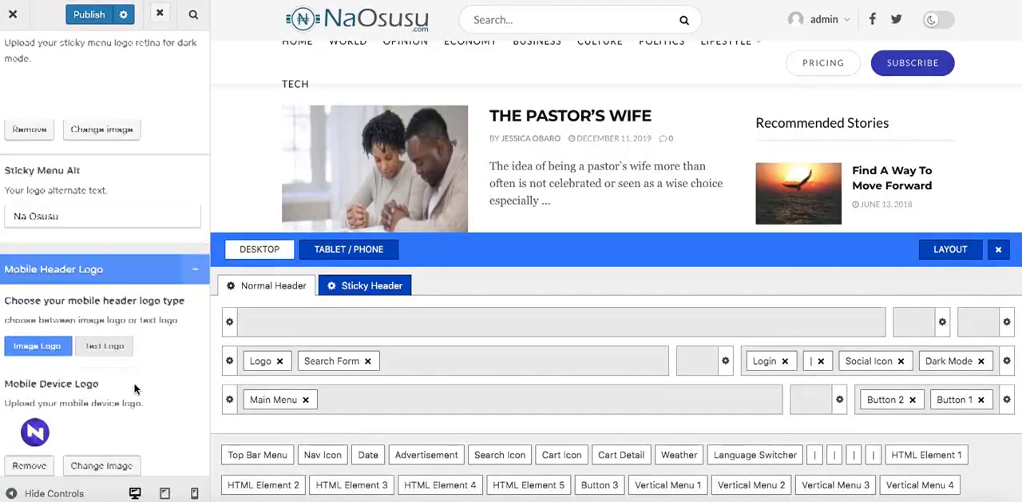
{"action": "scroll", "coordinate": [134, 388], "scroll_direction": "down", "scroll_amount": 3}
{"action": "scroll", "coordinate": [134, 388], "scroll_direction": "up", "scroll_amount": 3}
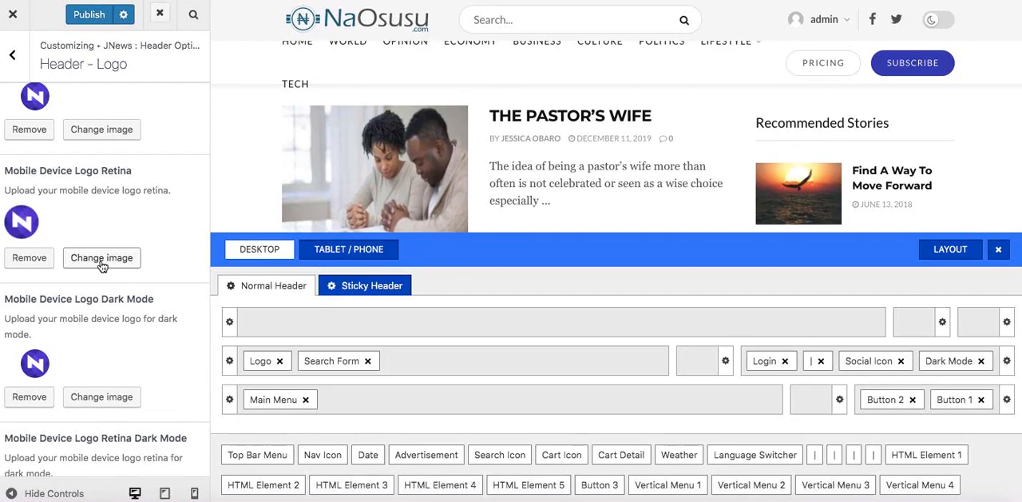
{"action": "left_click", "coordinate": [101, 258]}
{"action": "scroll", "coordinate": [481, 359], "scroll_direction": "down", "scroll_amount": 20}
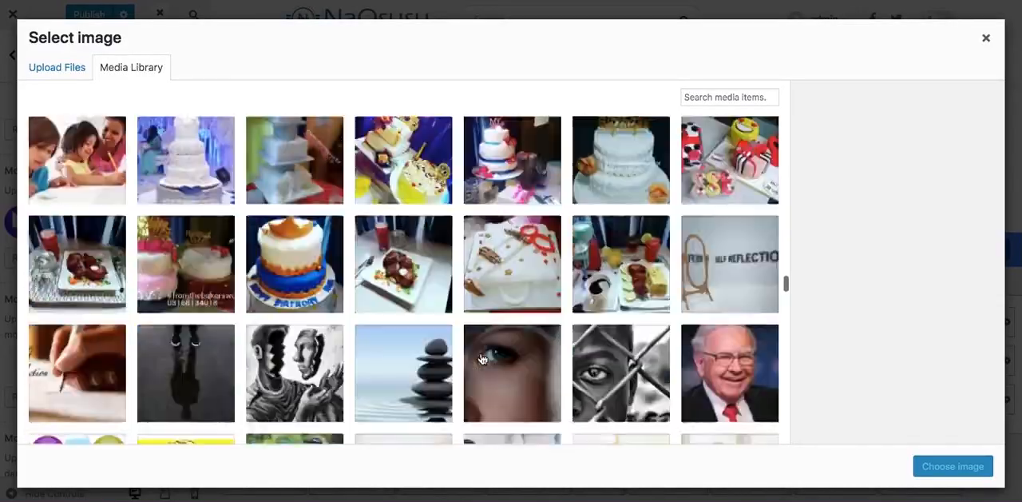
{"action": "scroll", "coordinate": [482, 358], "scroll_direction": "down", "scroll_amount": 15}
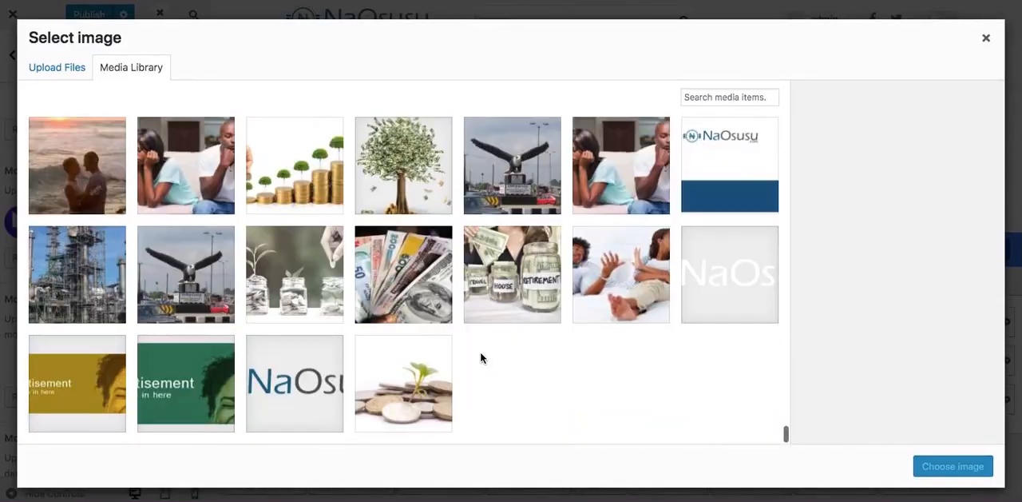
{"action": "left_click", "coordinate": [334, 398]}
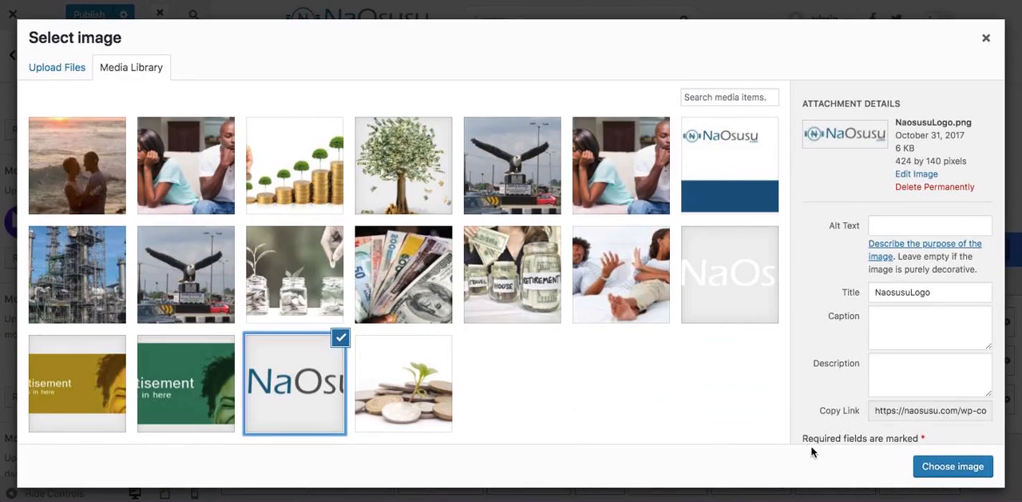
{"action": "left_click", "coordinate": [968, 465]}
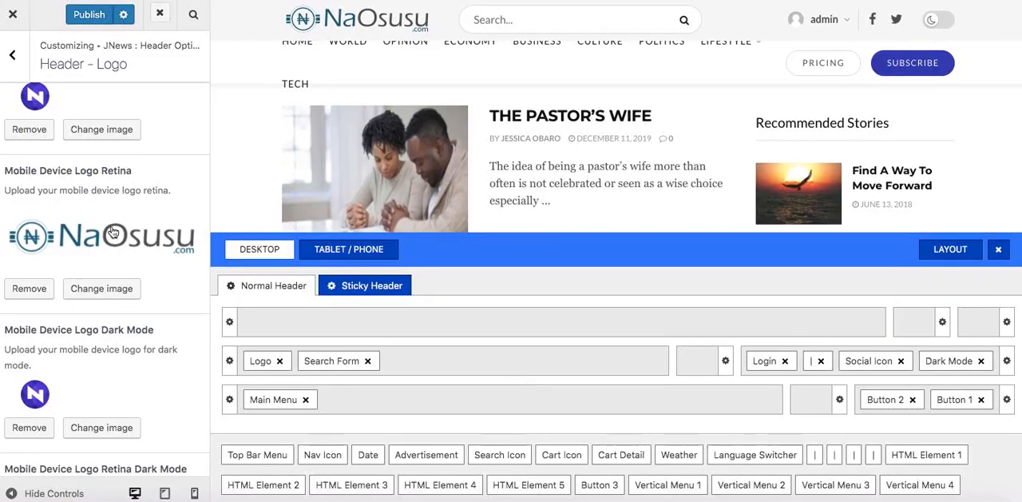
Replace the standard Mobile Device Logo image with NaosusuLogo.png from the media library.
{"action": "left_click", "coordinate": [80, 132]}
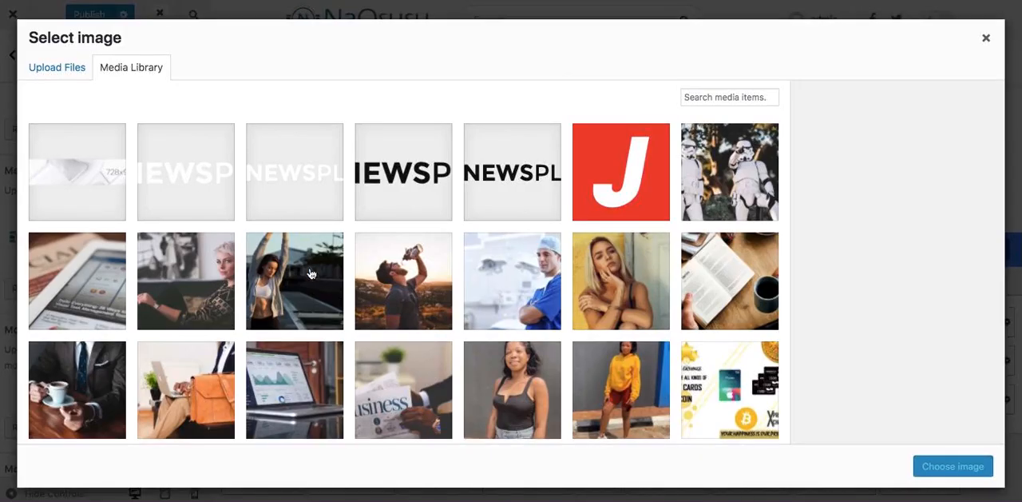
{"action": "scroll", "coordinate": [318, 278], "scroll_direction": "down", "scroll_amount": 20}
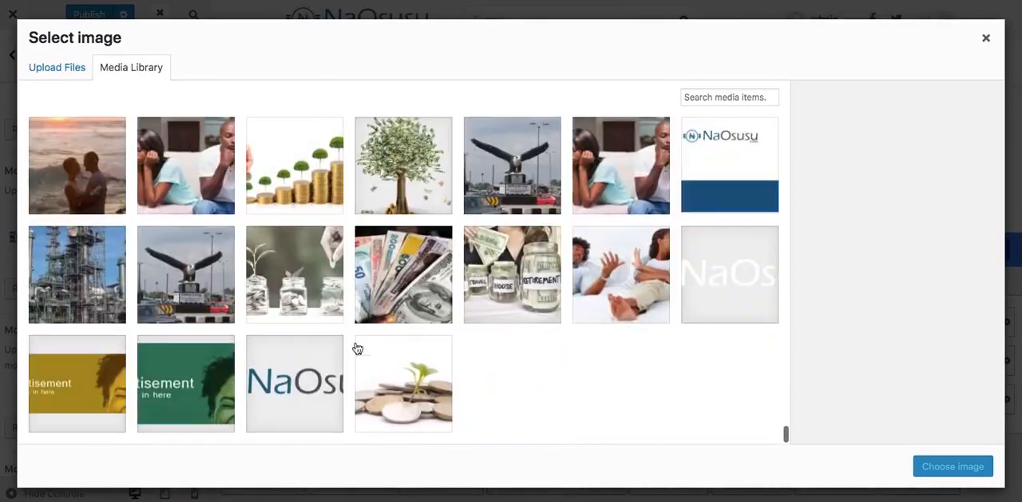
{"action": "left_click", "coordinate": [307, 405]}
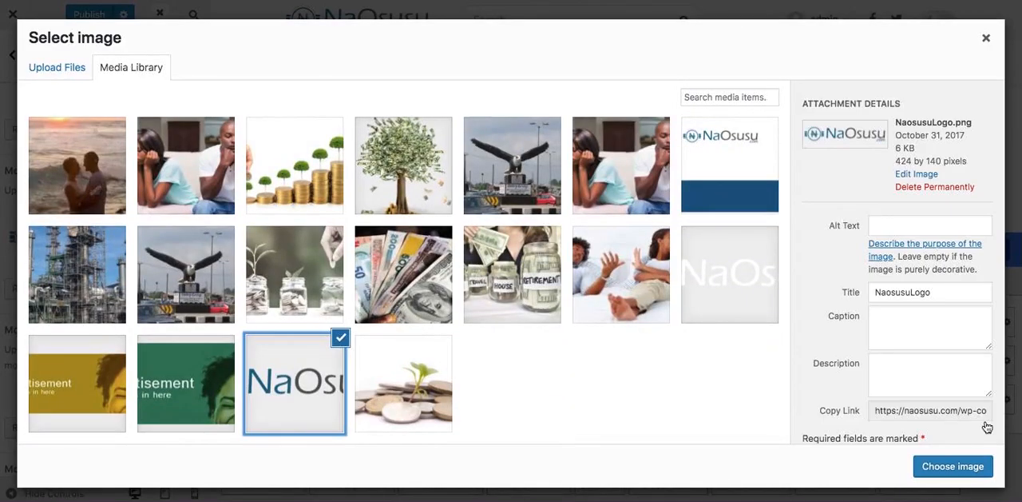
{"action": "left_click", "coordinate": [952, 466]}
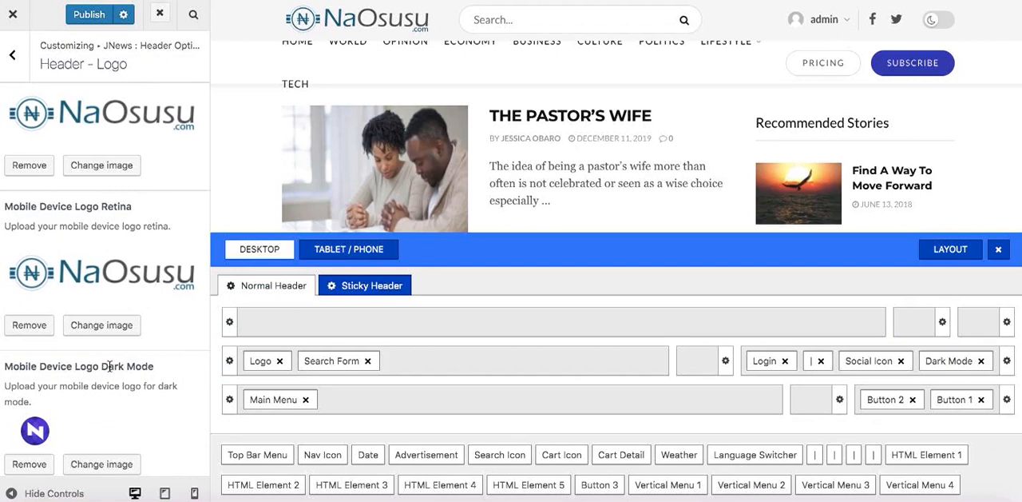
Replace the Mobile Device Logo Dark Mode image with NaosusuLogo.png from the media library.
{"action": "scroll", "coordinate": [110, 365], "scroll_direction": "down", "scroll_amount": 4}
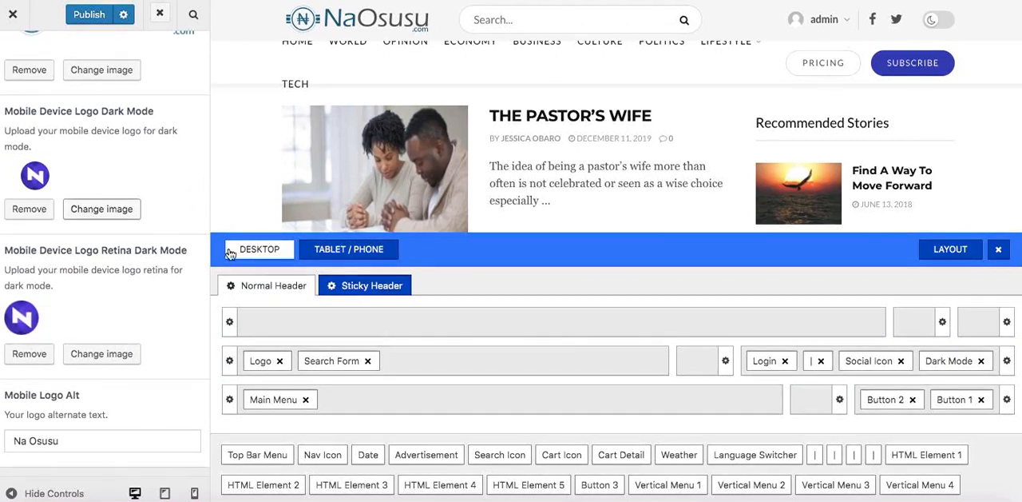
{"action": "scroll", "coordinate": [284, 309], "scroll_direction": "down", "scroll_amount": 15}
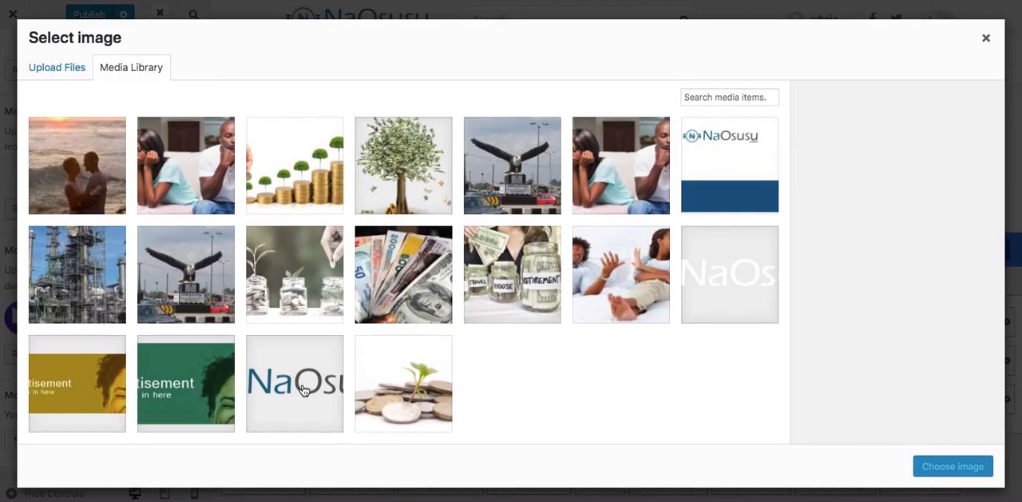
{"action": "left_click", "coordinate": [303, 390]}
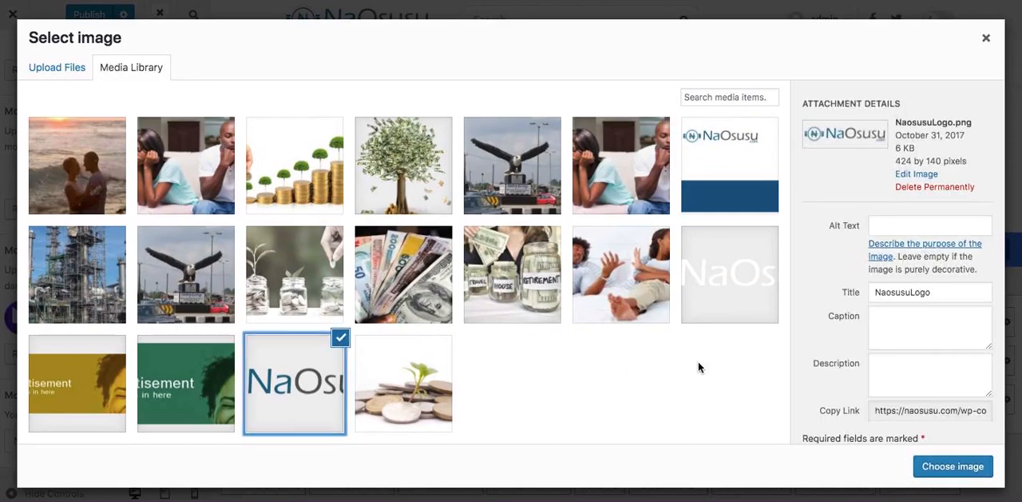
{"action": "left_click", "coordinate": [947, 476]}
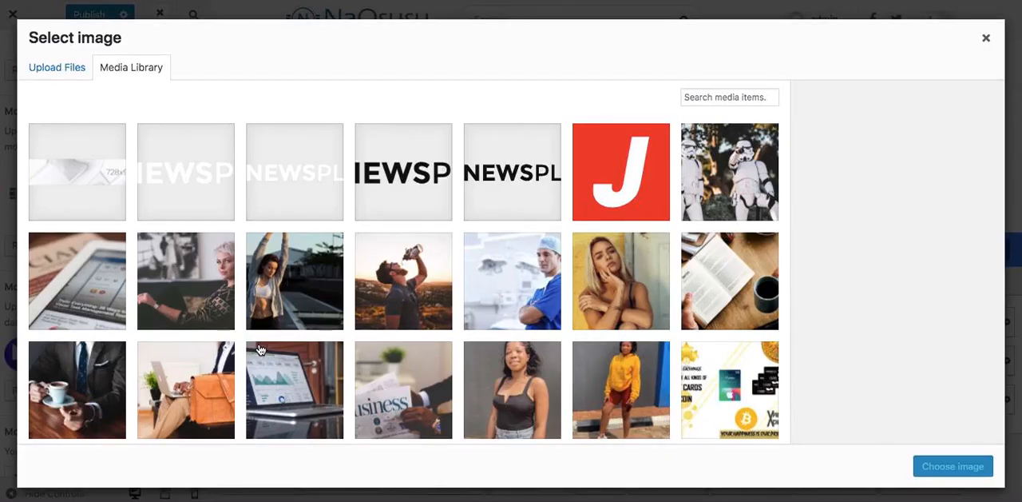
Replace the Mobile Device Logo Retina Dark Mode image with NaosusuLogo.png from the media library.
{"action": "scroll", "coordinate": [259, 350], "scroll_direction": "down", "scroll_amount": 15}
{"action": "scroll", "coordinate": [260, 350], "scroll_direction": "down", "scroll_amount": 5}
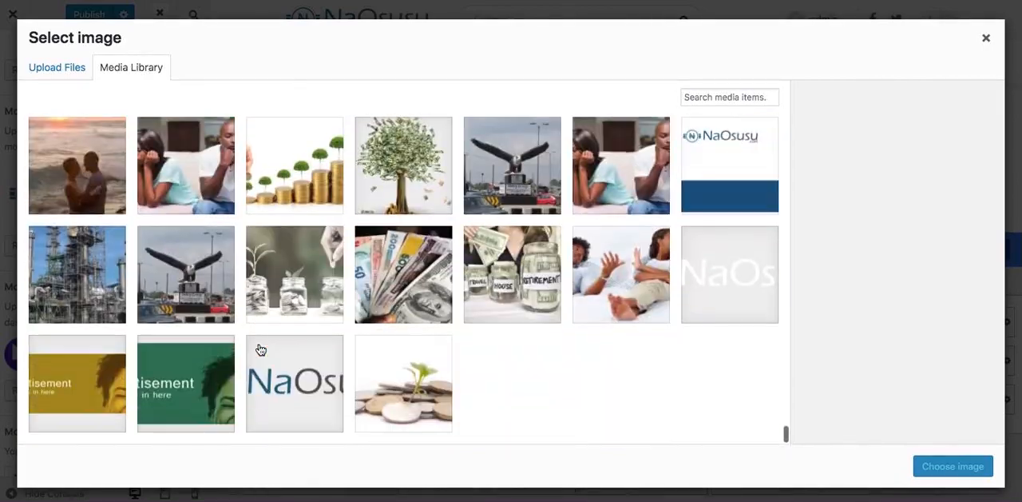
{"action": "left_click", "coordinate": [329, 399]}
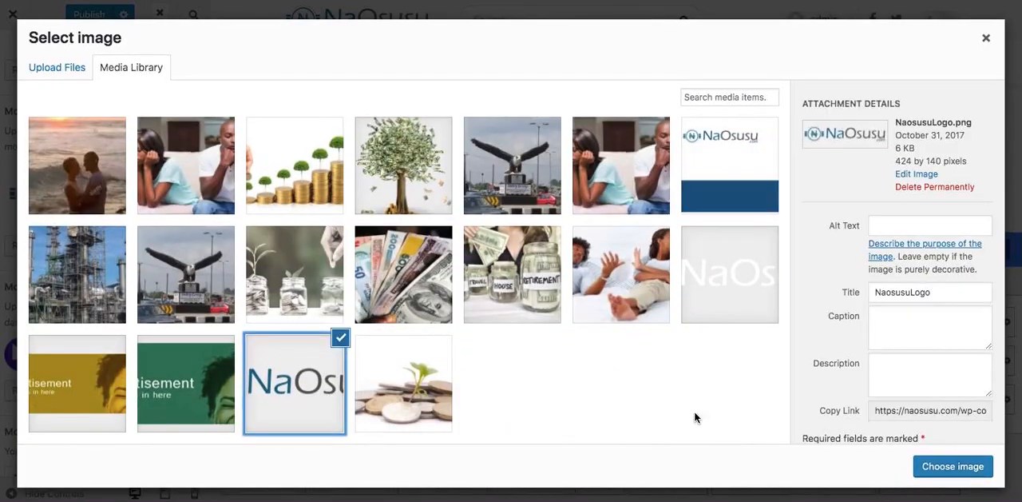
{"action": "left_click", "coordinate": [940, 465]}
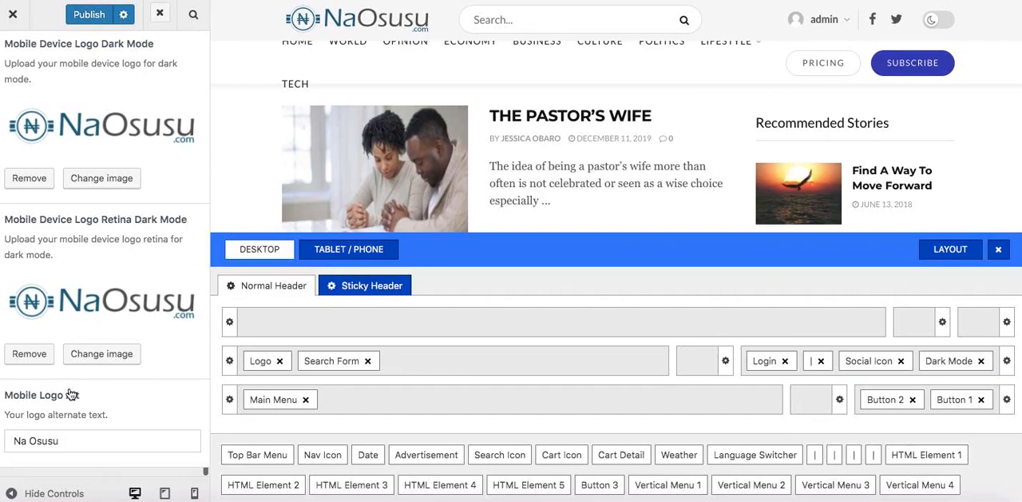
Publish the header logo changes to the live site.
{"action": "scroll", "coordinate": [90, 302], "scroll_direction": "up", "scroll_amount": 15}
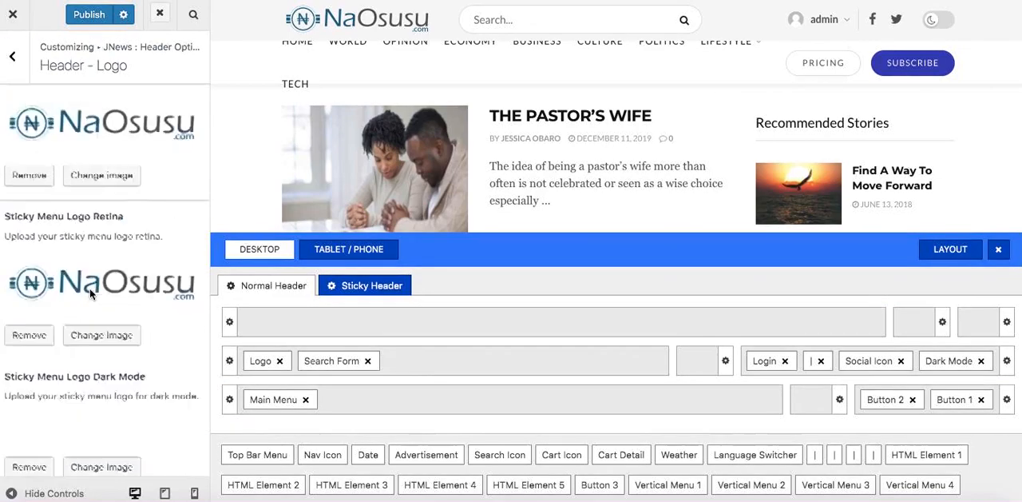
{"action": "scroll", "coordinate": [89, 293], "scroll_direction": "up", "scroll_amount": 5}
{"action": "left_click", "coordinate": [90, 14]}
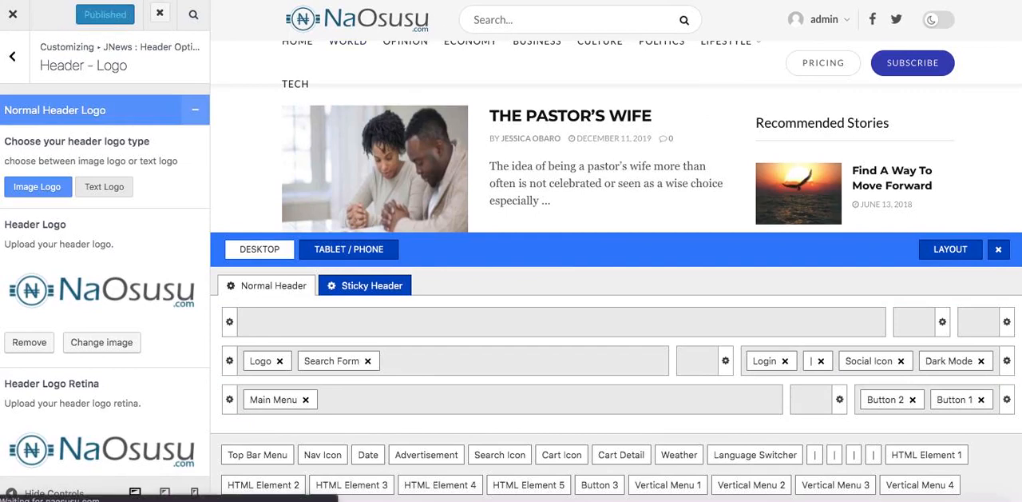
Check the header preview in dark mode, restore light mode, and reload the live homepage to check its header logo.
{"action": "left_click", "coordinate": [944, 23]}
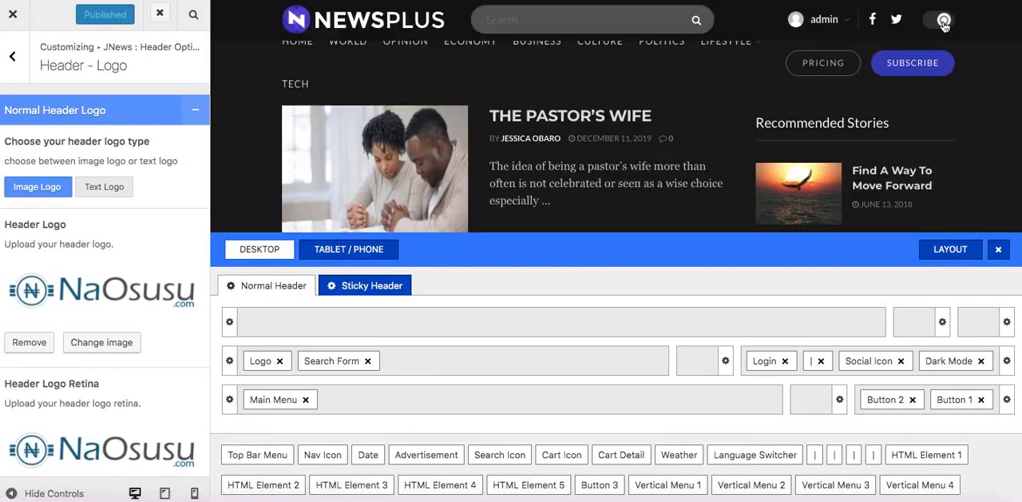
{"action": "left_click", "coordinate": [943, 23]}
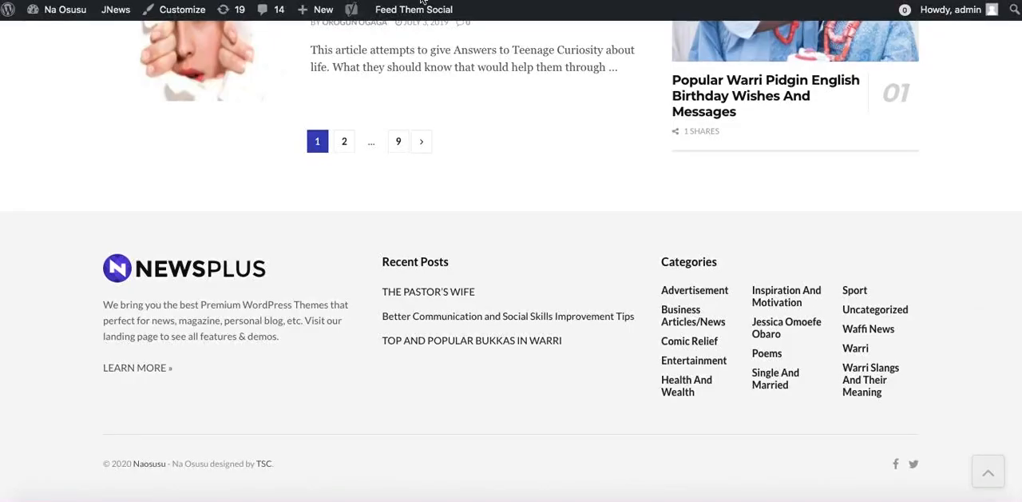
{"action": "scroll", "coordinate": [106, 56], "scroll_direction": "up", "scroll_amount": 10}
{"action": "scroll", "coordinate": [105, 56], "scroll_direction": "up", "scroll_amount": 4}
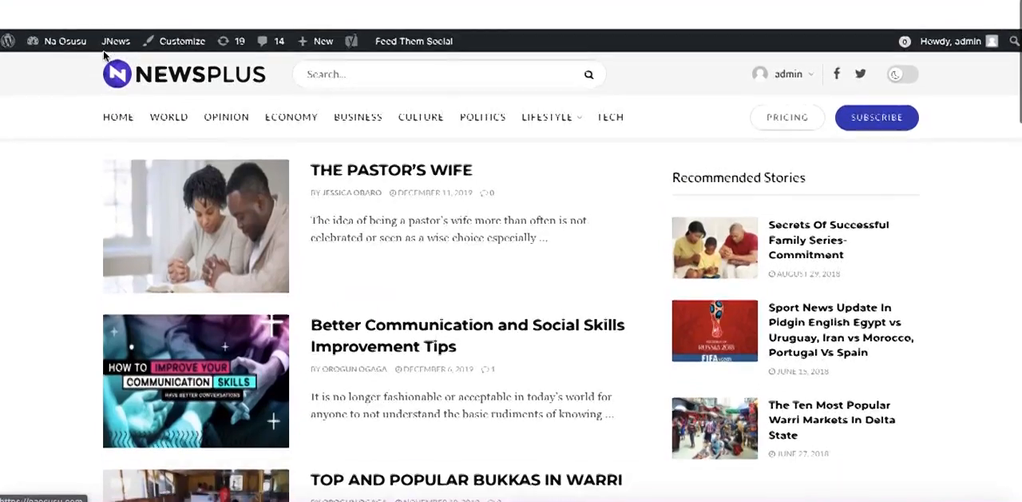
{"action": "left_click", "coordinate": [164, 50]}
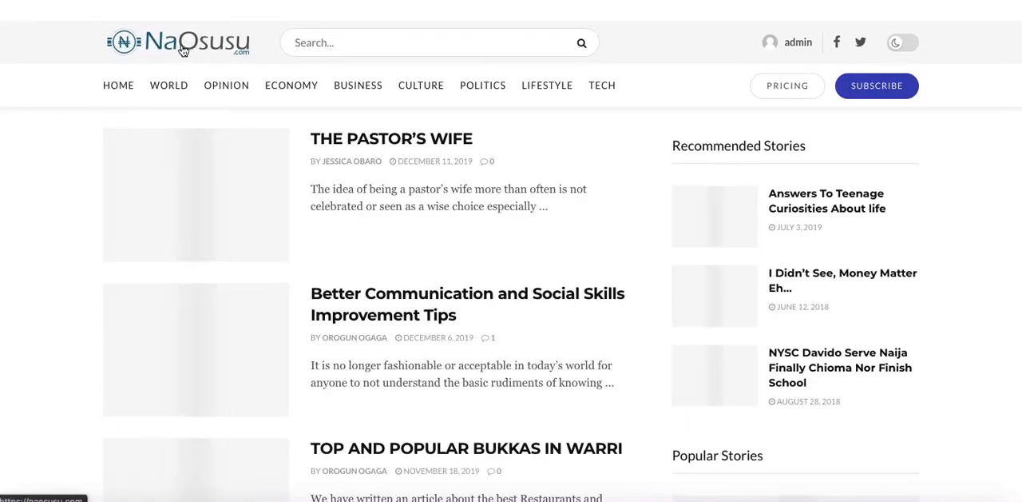
Inspect the live homepage in dark mode with the page reloaded, and return it to light mode.
{"action": "left_click", "coordinate": [901, 44]}
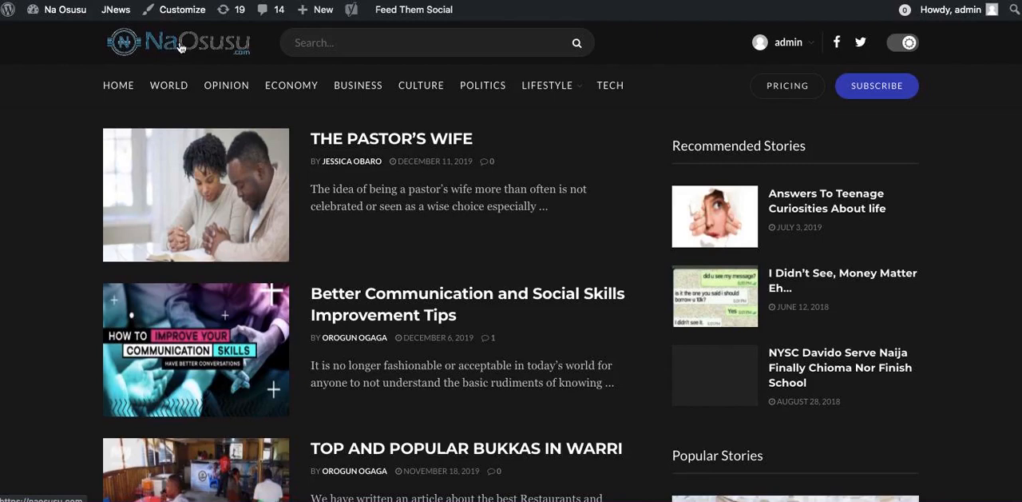
{"action": "left_click", "coordinate": [206, 48]}
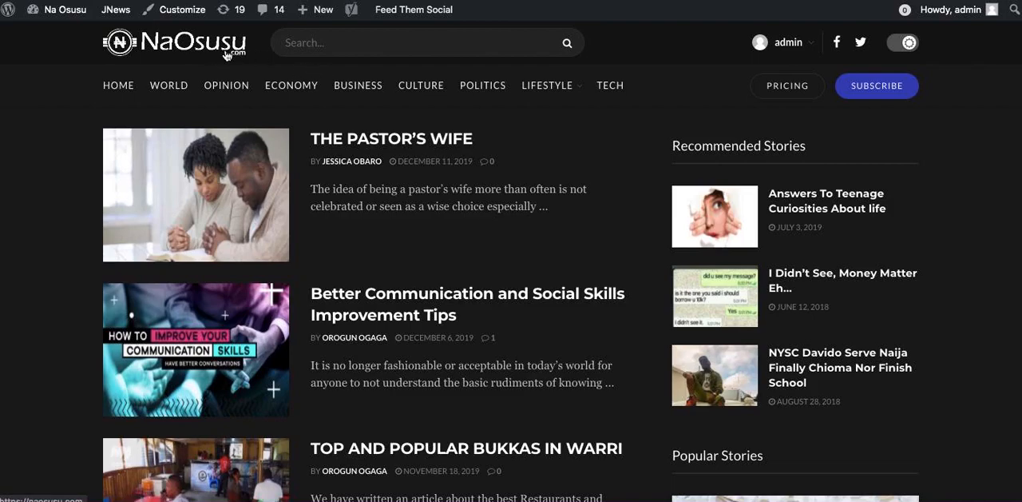
{"action": "scroll", "coordinate": [614, 236], "scroll_direction": "down", "scroll_amount": 1}
{"action": "scroll", "coordinate": [613, 235], "scroll_direction": "down", "scroll_amount": 8}
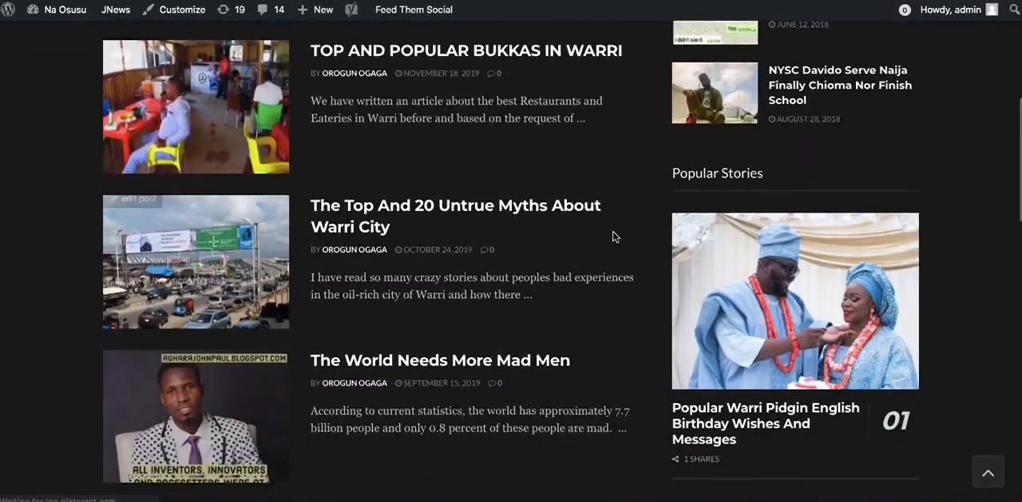
{"action": "scroll", "coordinate": [613, 236], "scroll_direction": "up", "scroll_amount": 3}
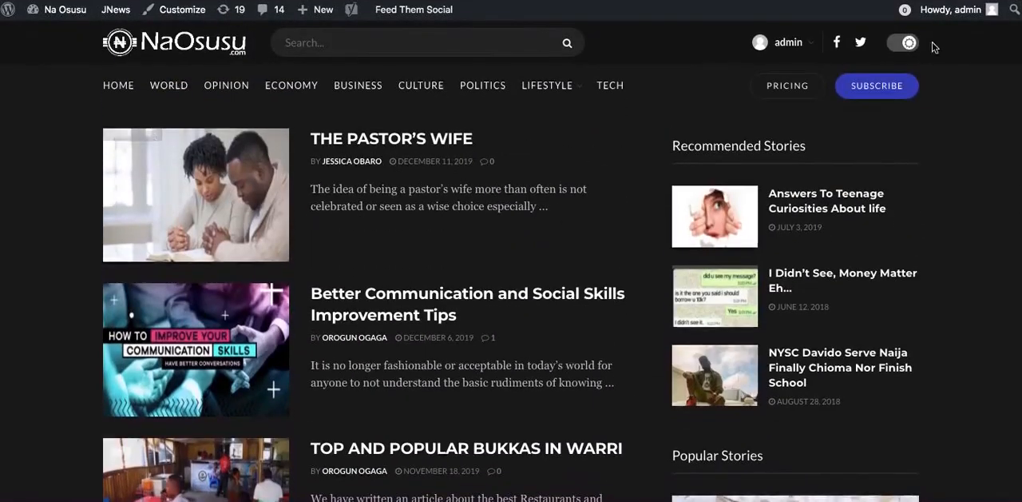
{"action": "left_click", "coordinate": [904, 44]}
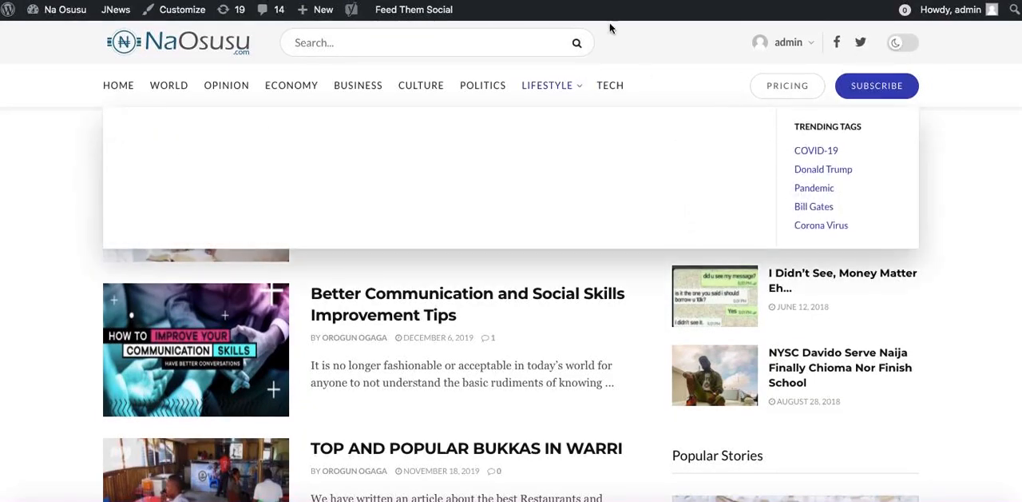
Return to the WordPress dashboard and open the Menus editor.
{"action": "key", "text": "ctrl+Tab"}
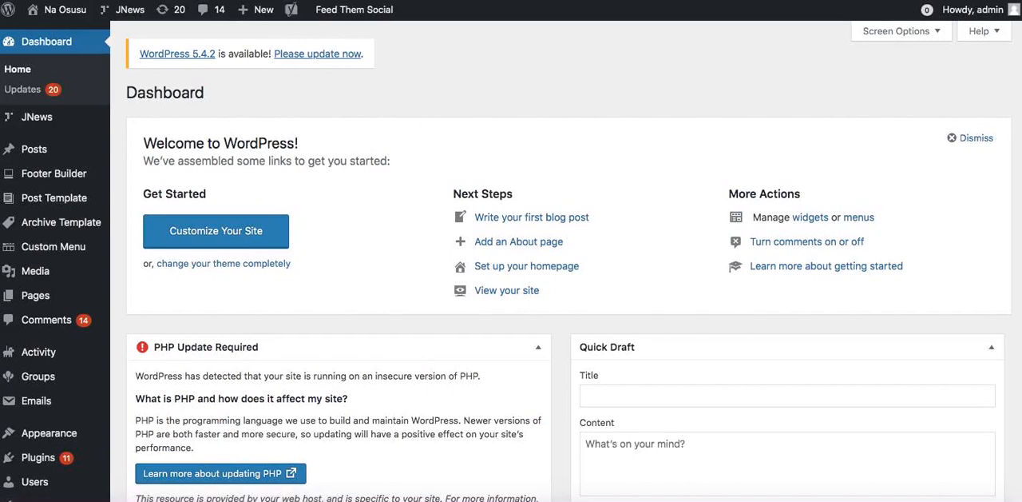
{"action": "key", "text": "ctrl+Tab"}
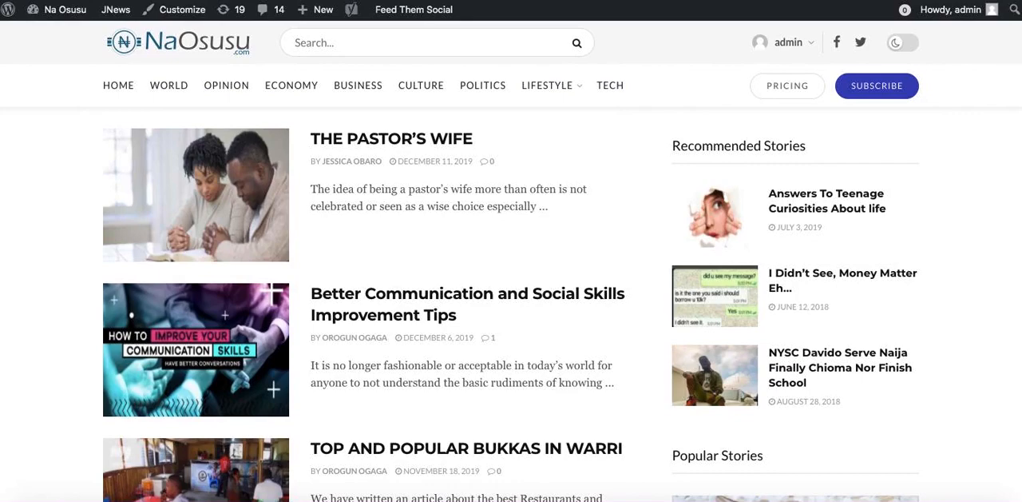
{"action": "left_click", "coordinate": [362, 1]}
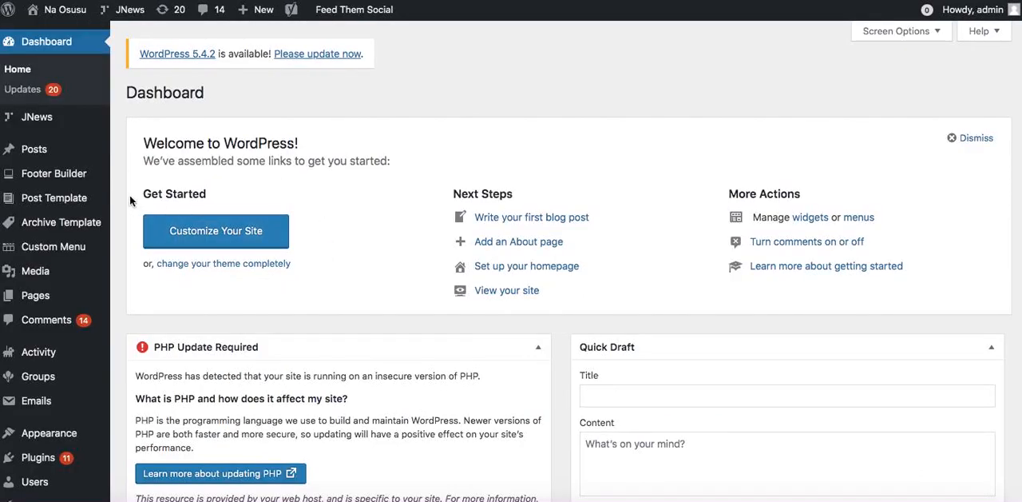
{"action": "scroll", "coordinate": [121, 386], "scroll_direction": "down", "scroll_amount": 3}
{"action": "mouse_move", "coordinate": [72, 247]}
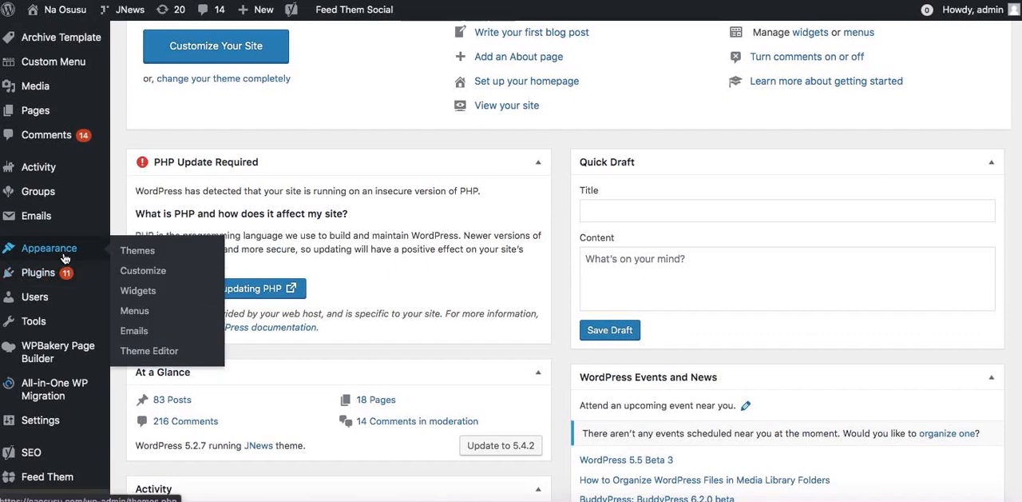
{"action": "left_click", "coordinate": [149, 312]}
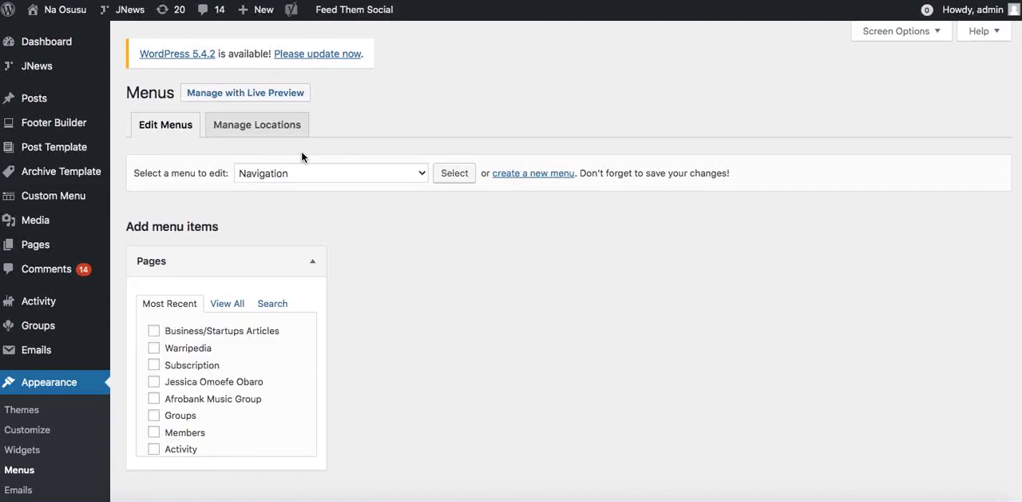
Review the menus available for editing and the Navigation menu's items and display locations.
{"action": "left_click", "coordinate": [370, 176]}
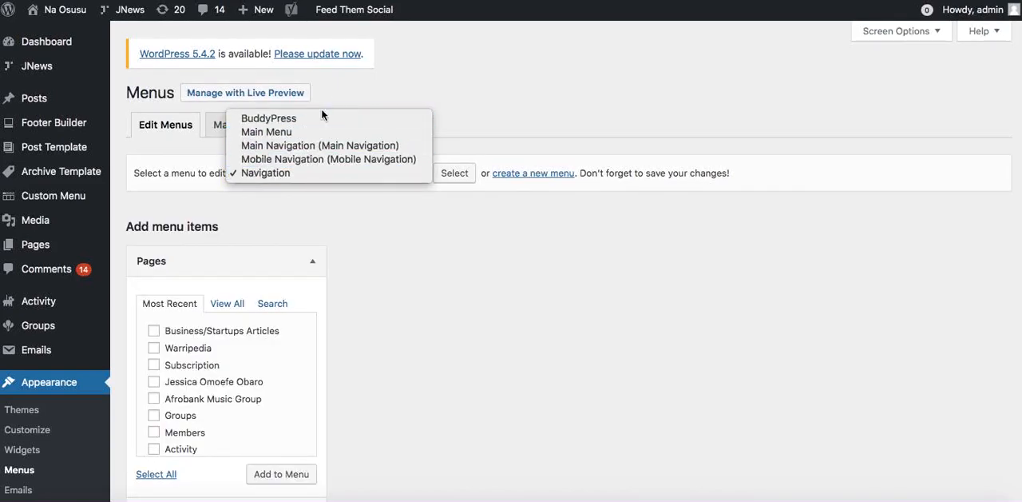
{"action": "left_click", "coordinate": [483, 63]}
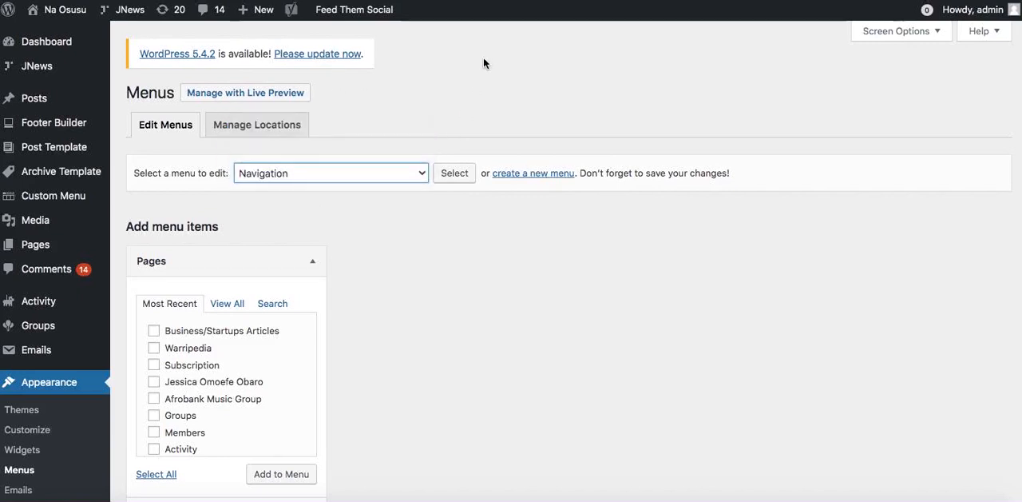
{"action": "left_click", "coordinate": [360, 172]}
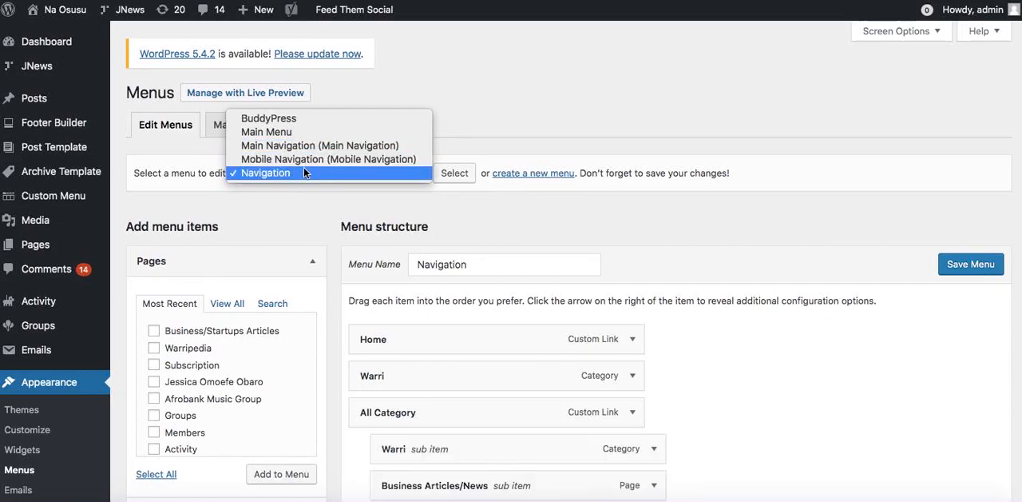
{"action": "left_click", "coordinate": [606, 86]}
{"action": "scroll", "coordinate": [511, 189], "scroll_direction": "down", "scroll_amount": 3}
{"action": "scroll", "coordinate": [493, 232], "scroll_direction": "down", "scroll_amount": 5}
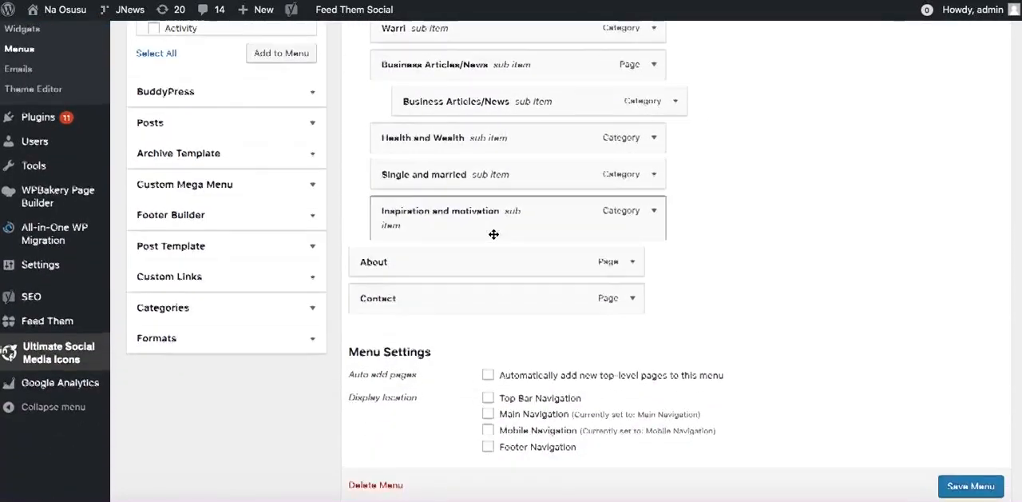
{"action": "scroll", "coordinate": [493, 234], "scroll_direction": "up", "scroll_amount": 5}
{"action": "scroll", "coordinate": [494, 234], "scroll_direction": "up", "scroll_amount": 1}
Add the Warripedia page to the Navigation menu and remove that item again.
{"action": "left_click", "coordinate": [167, 317]}
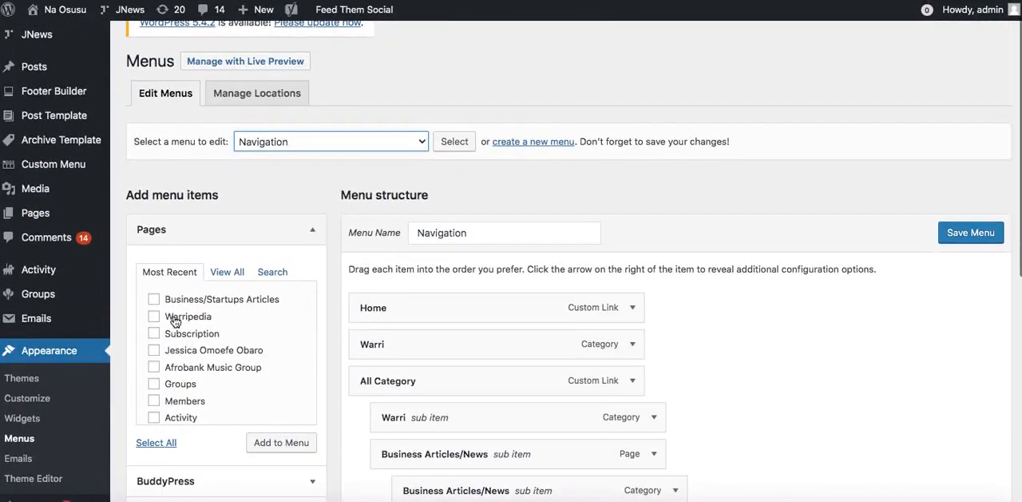
{"action": "left_click", "coordinate": [273, 442]}
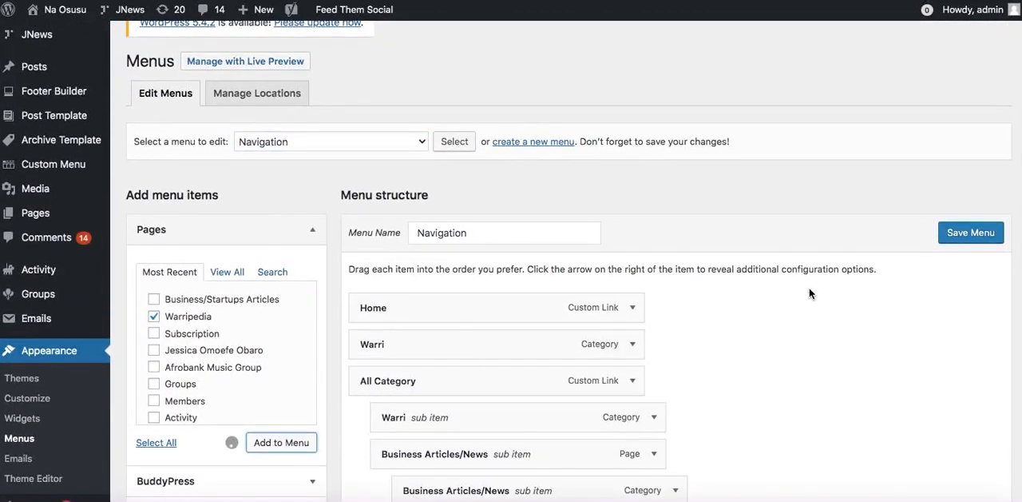
{"action": "scroll", "coordinate": [809, 293], "scroll_direction": "down", "scroll_amount": 6}
{"action": "scroll", "coordinate": [319, 199], "scroll_direction": "down", "scroll_amount": 1}
{"action": "left_click", "coordinate": [635, 267]}
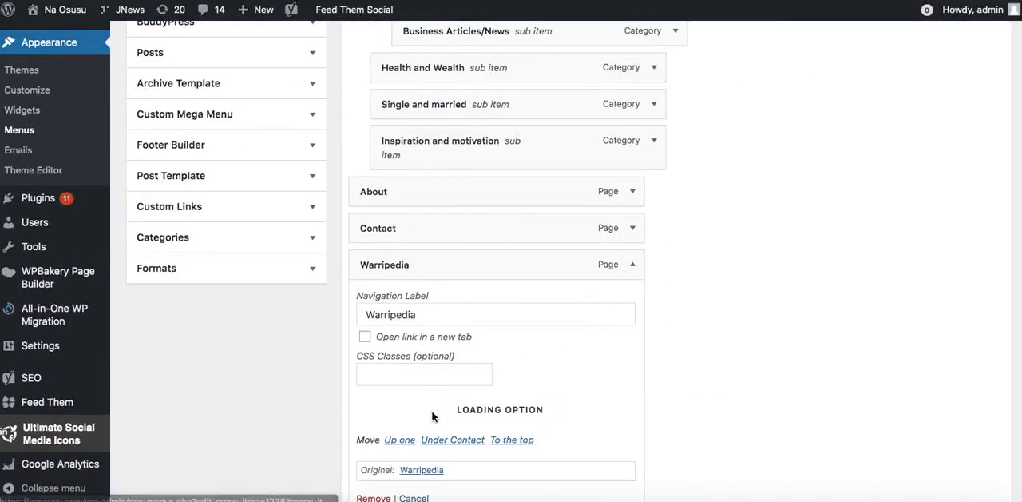
{"action": "scroll", "coordinate": [431, 415], "scroll_direction": "down", "scroll_amount": 3}
{"action": "left_click", "coordinate": [367, 427]}
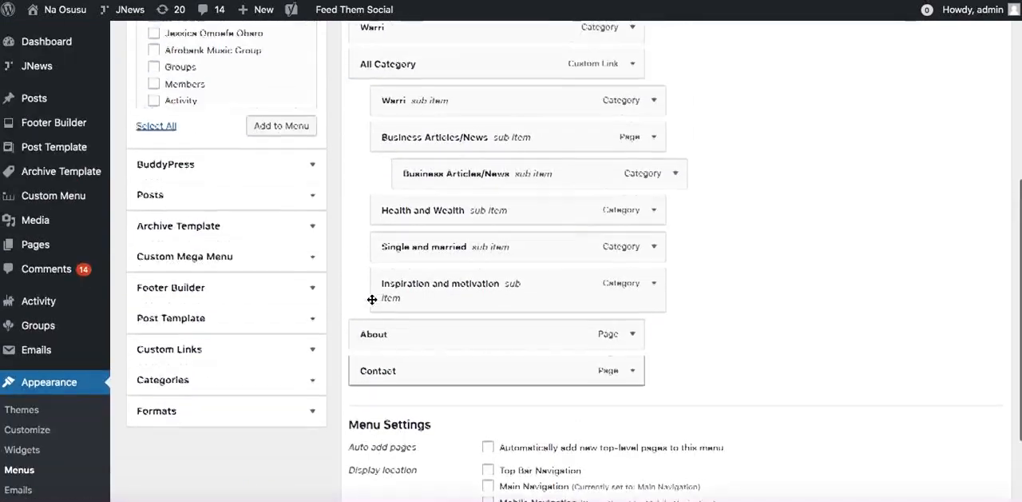
Look through the posts and categories that can be added as menu items.
{"action": "scroll", "coordinate": [320, 280], "scroll_direction": "up", "scroll_amount": 1}
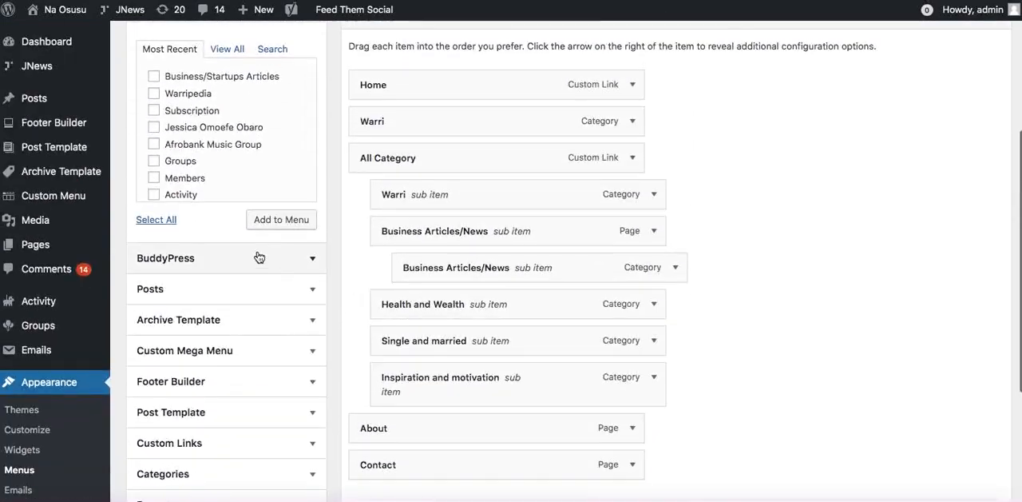
{"action": "left_click", "coordinate": [222, 293]}
{"action": "scroll", "coordinate": [187, 327], "scroll_direction": "down", "scroll_amount": 1}
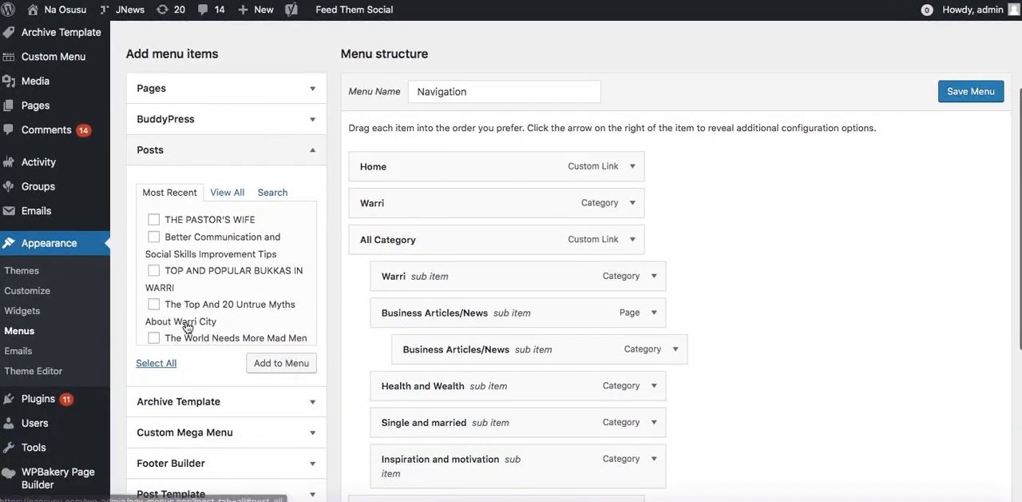
{"action": "left_click", "coordinate": [295, 162]}
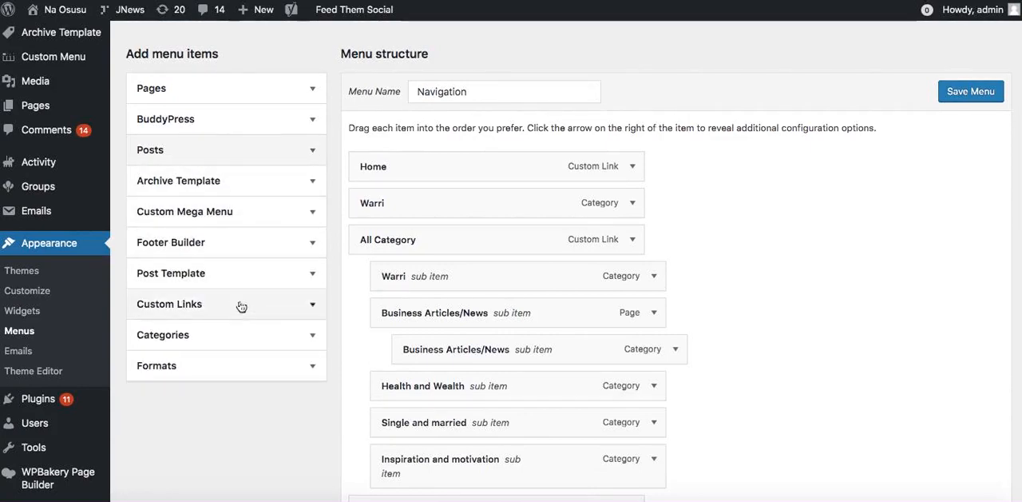
{"action": "left_click", "coordinate": [232, 341]}
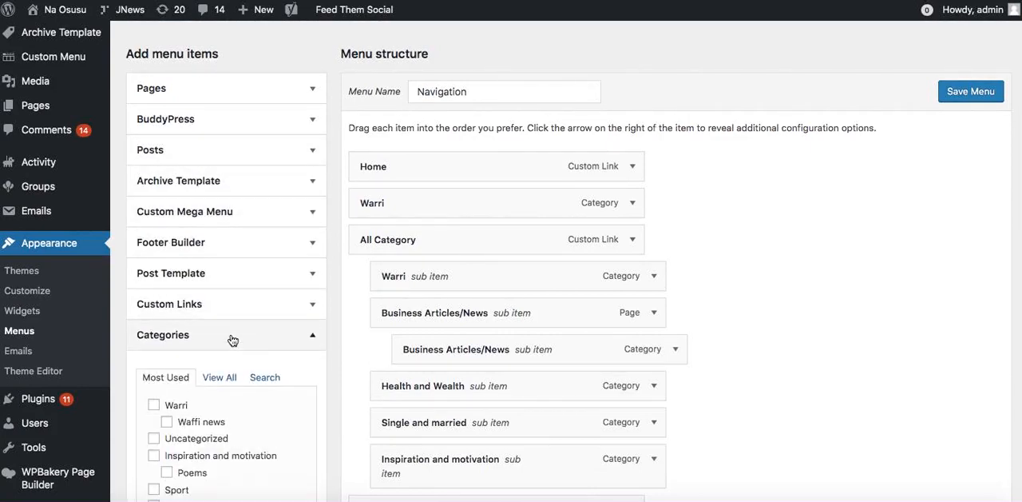
{"action": "left_click", "coordinate": [232, 340]}
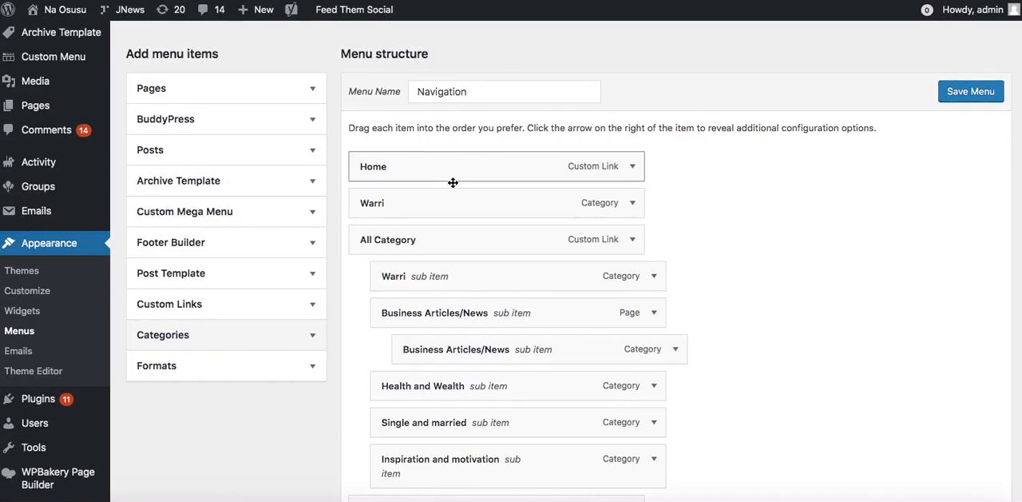
Assign the Navigation menu to the Main Navigation and Mobile Navigation locations and save it.
{"action": "scroll", "coordinate": [456, 385], "scroll_direction": "down", "scroll_amount": 4}
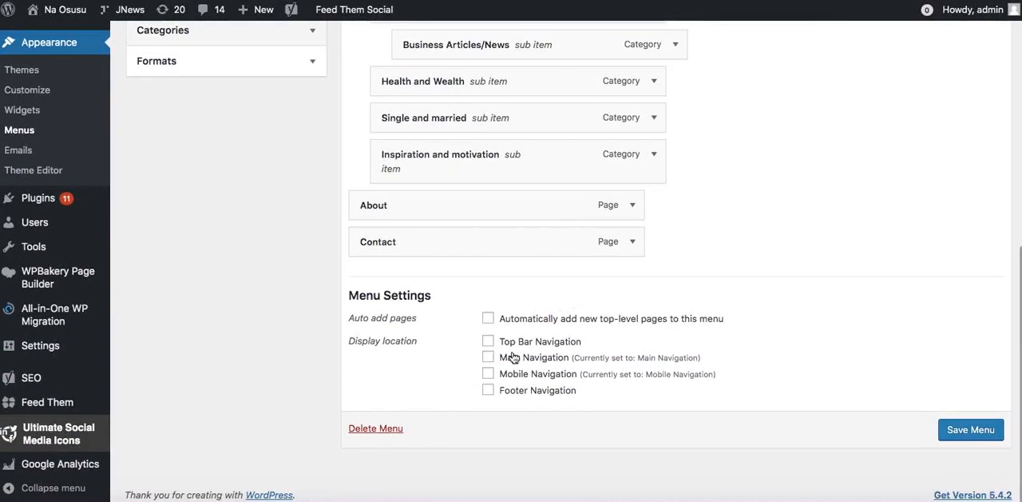
{"action": "left_click", "coordinate": [517, 361]}
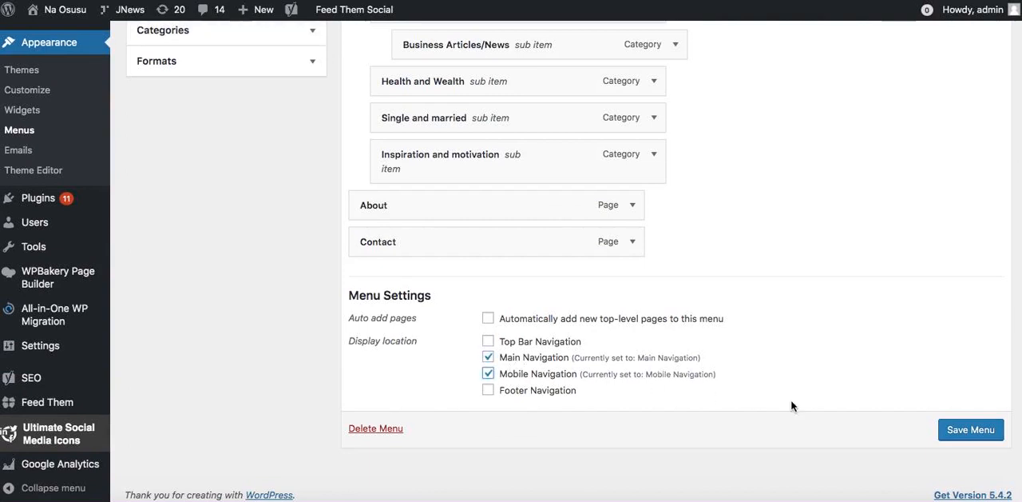
{"action": "left_click", "coordinate": [954, 430]}
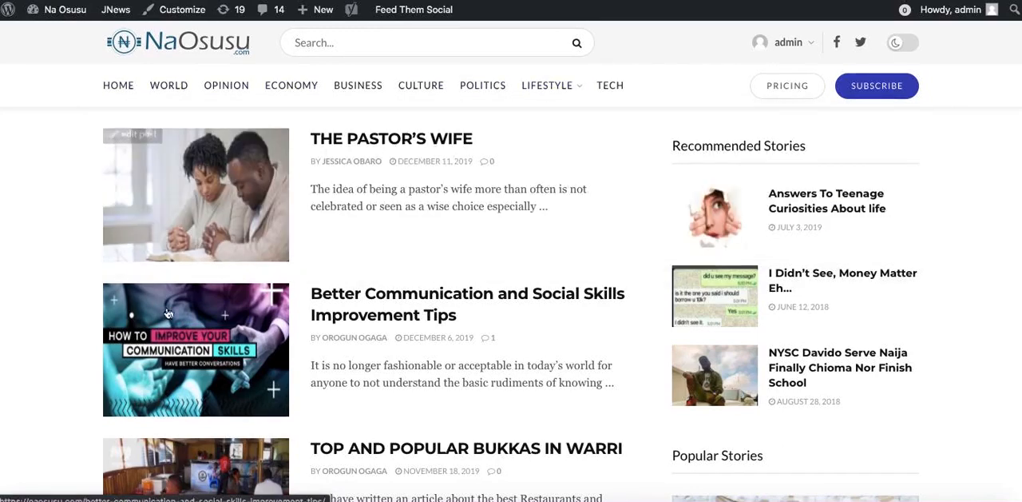
Check the header menu and its All Category submenu on the reloaded live homepage.
{"action": "left_click", "coordinate": [334, 291]}
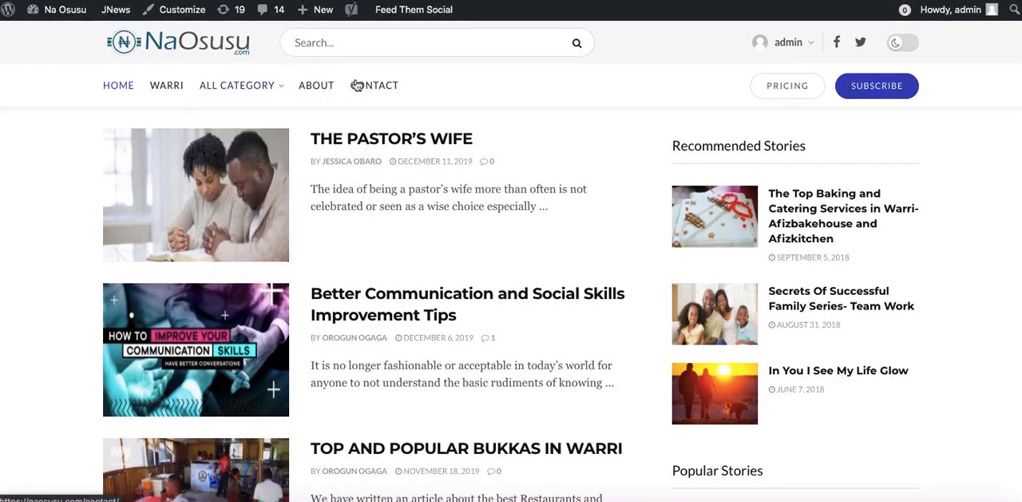
{"action": "mouse_move", "coordinate": [274, 90]}
{"action": "mouse_move", "coordinate": [272, 156]}
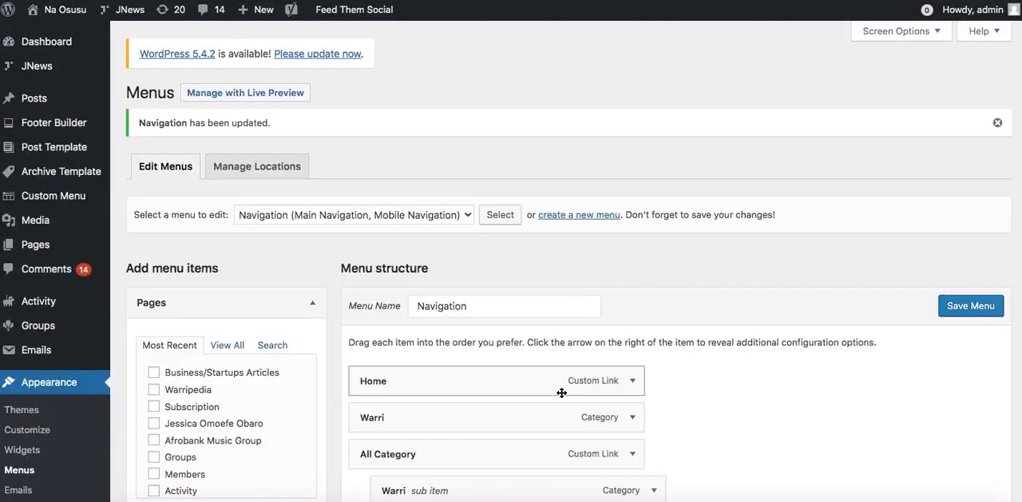
Change the navigation label of the All Category menu item to All Categories.
{"action": "scroll", "coordinate": [607, 343], "scroll_direction": "down", "scroll_amount": 5}
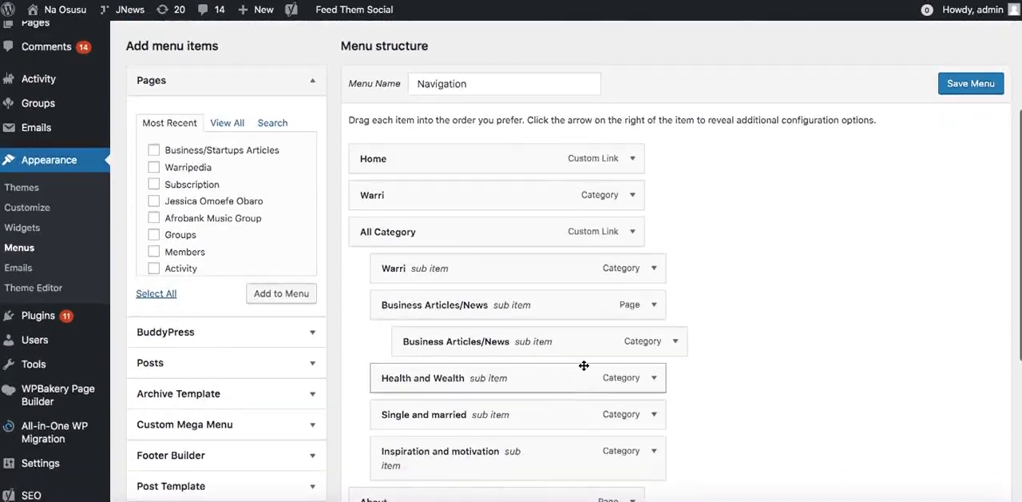
{"action": "left_click", "coordinate": [644, 231]}
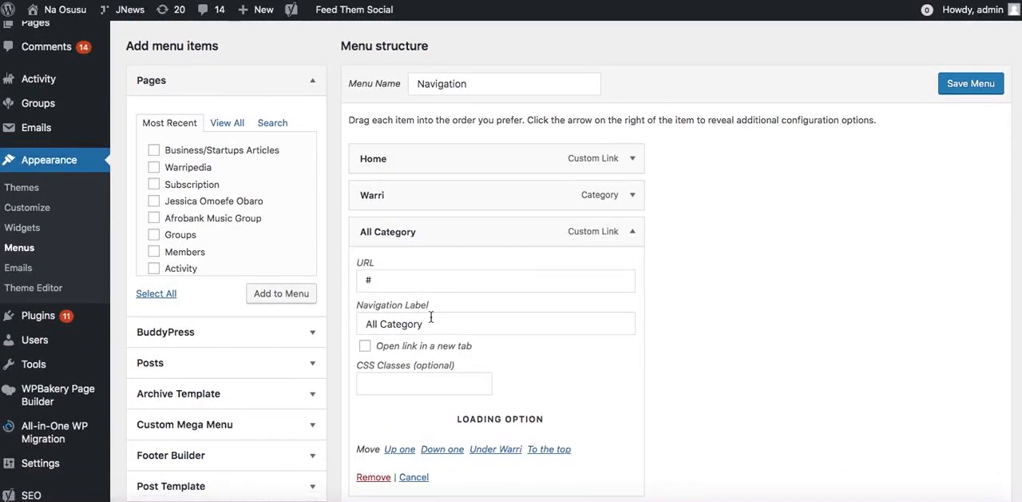
{"action": "left_click", "coordinate": [628, 234]}
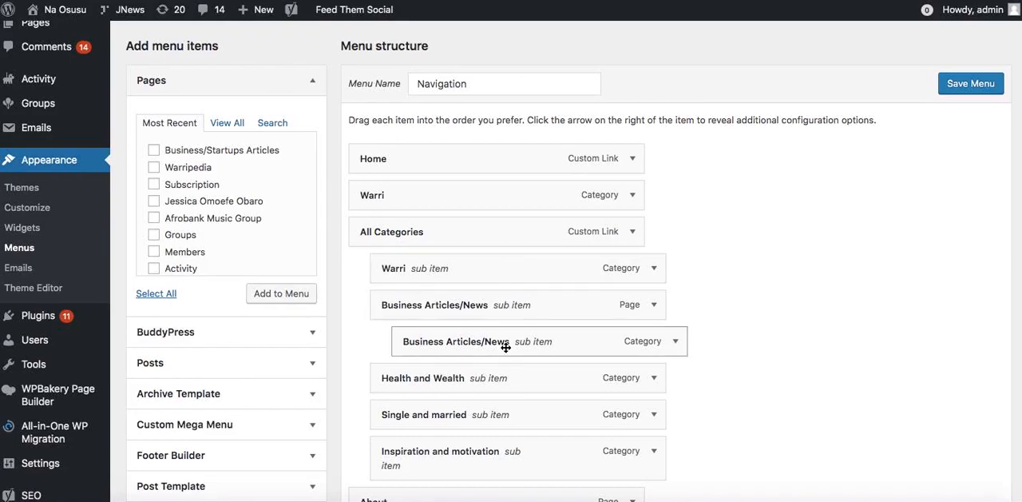
Review the Navigation menu's structure and look through all the pages and other item types that can be added to it.
{"action": "scroll", "coordinate": [506, 345], "scroll_direction": "down", "scroll_amount": 1}
{"action": "scroll", "coordinate": [507, 348], "scroll_direction": "down", "scroll_amount": 3}
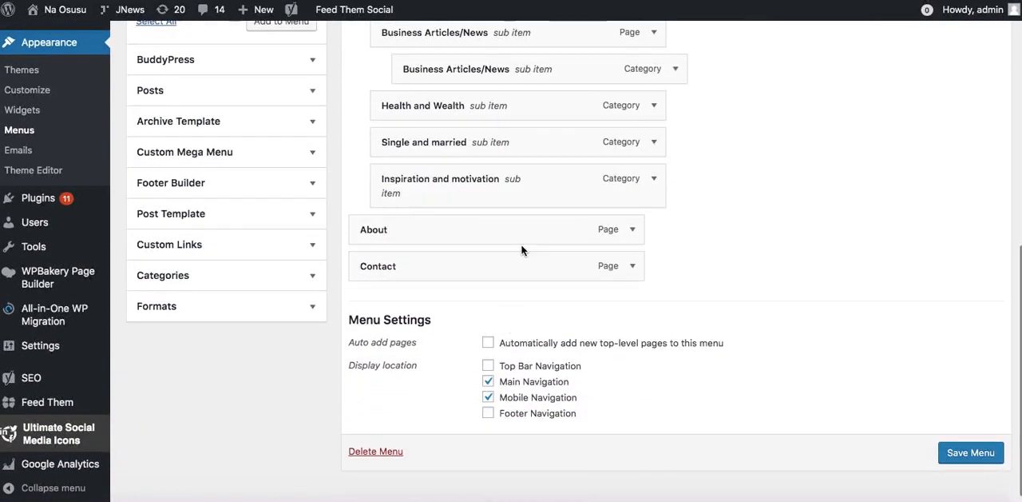
{"action": "scroll", "coordinate": [522, 246], "scroll_direction": "up", "scroll_amount": 1}
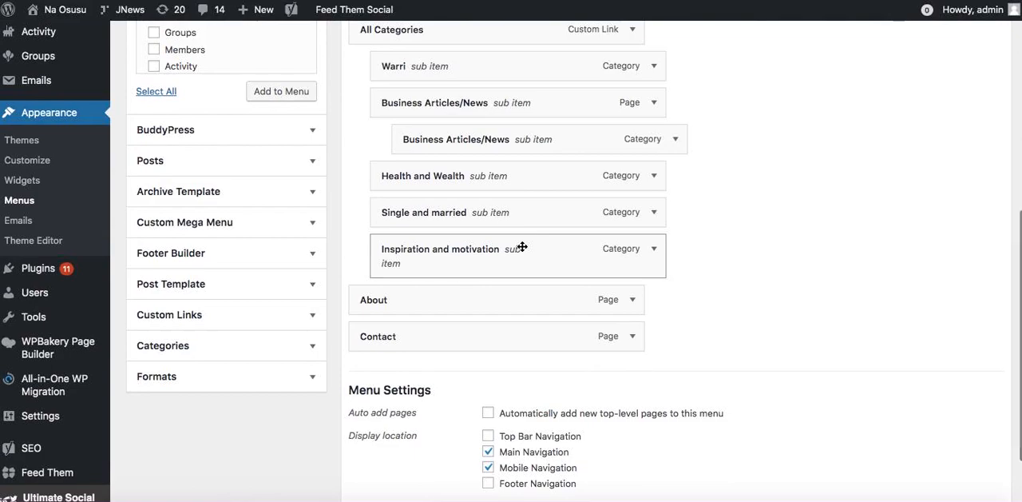
{"action": "scroll", "coordinate": [523, 246], "scroll_direction": "up", "scroll_amount": 1}
{"action": "scroll", "coordinate": [522, 246], "scroll_direction": "up", "scroll_amount": 4}
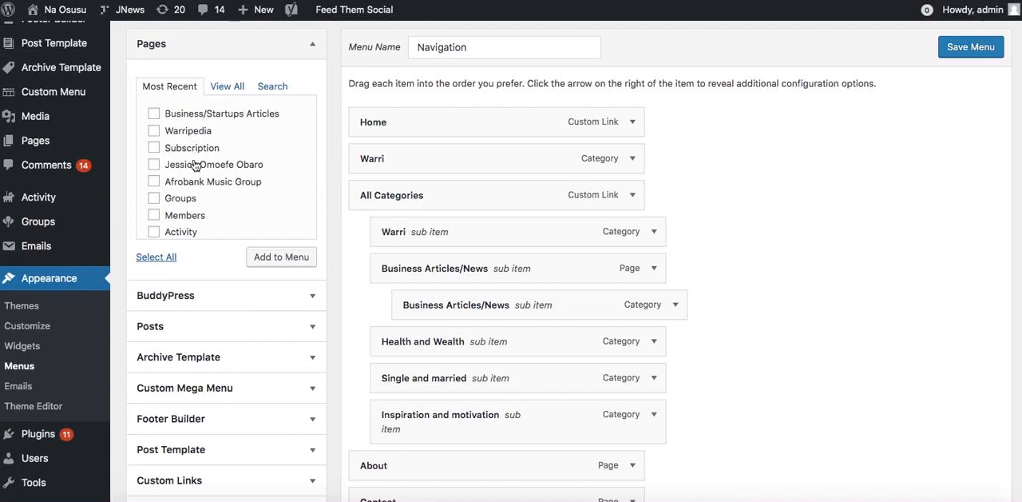
{"action": "left_click", "coordinate": [225, 88]}
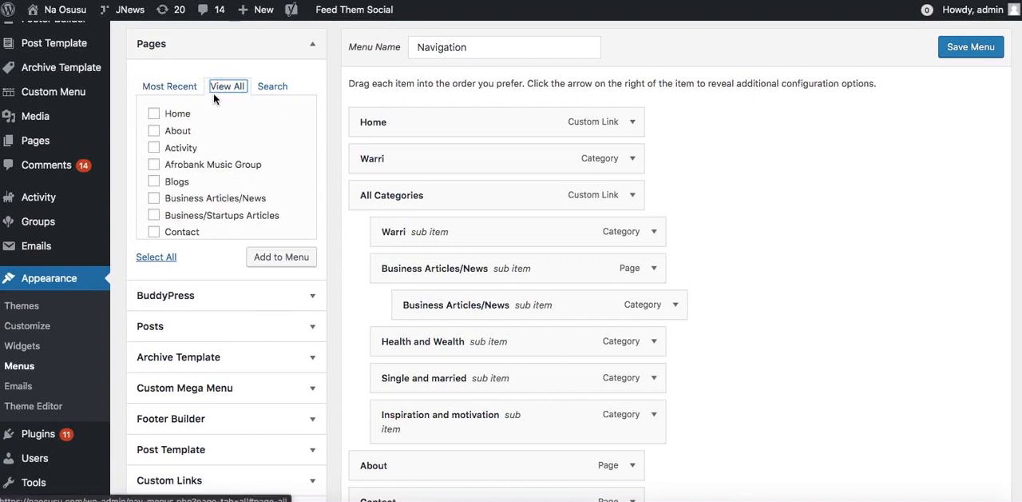
{"action": "scroll", "coordinate": [191, 156], "scroll_direction": "down", "scroll_amount": 1}
{"action": "scroll", "coordinate": [192, 156], "scroll_direction": "down", "scroll_amount": 3}
{"action": "scroll", "coordinate": [192, 156], "scroll_direction": "up", "scroll_amount": 4}
{"action": "scroll", "coordinate": [192, 156], "scroll_direction": "down", "scroll_amount": 5}
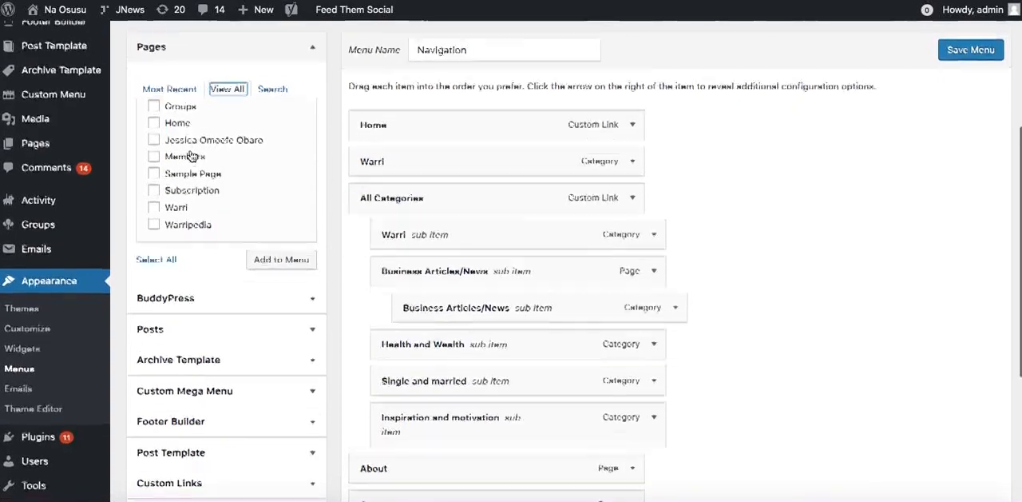
{"action": "scroll", "coordinate": [192, 156], "scroll_direction": "up", "scroll_amount": 5}
{"action": "scroll", "coordinate": [177, 341], "scroll_direction": "up", "scroll_amount": 4}
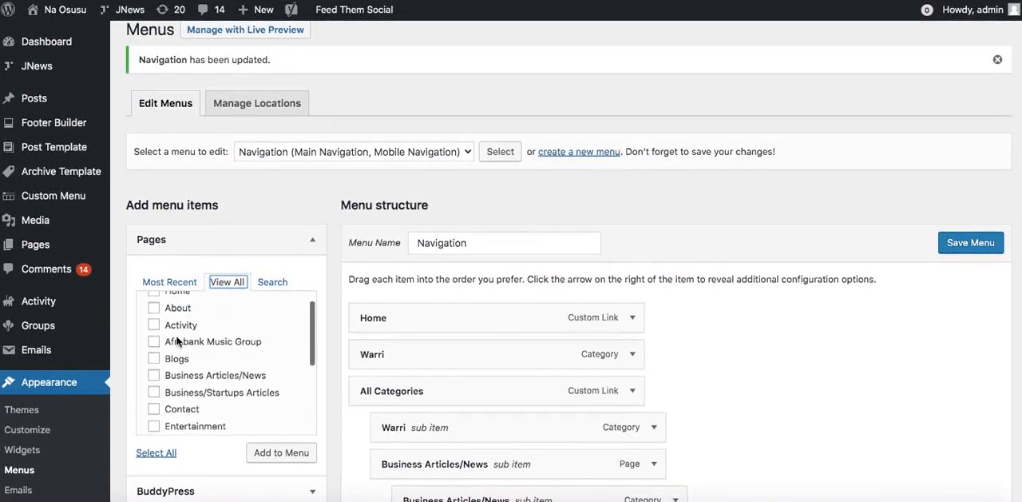
{"action": "scroll", "coordinate": [230, 258], "scroll_direction": "down", "scroll_amount": 3}
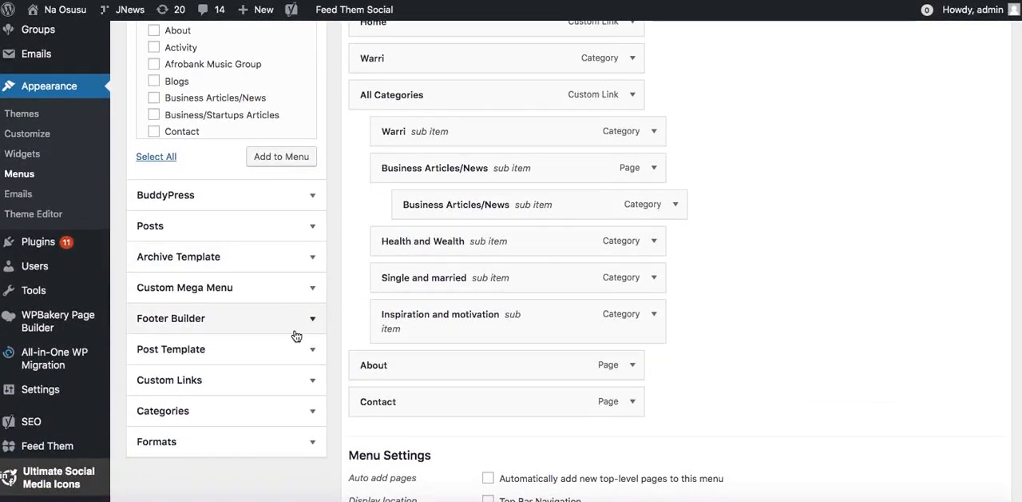
{"action": "left_click", "coordinate": [269, 286]}
{"action": "left_click", "coordinate": [269, 286]}
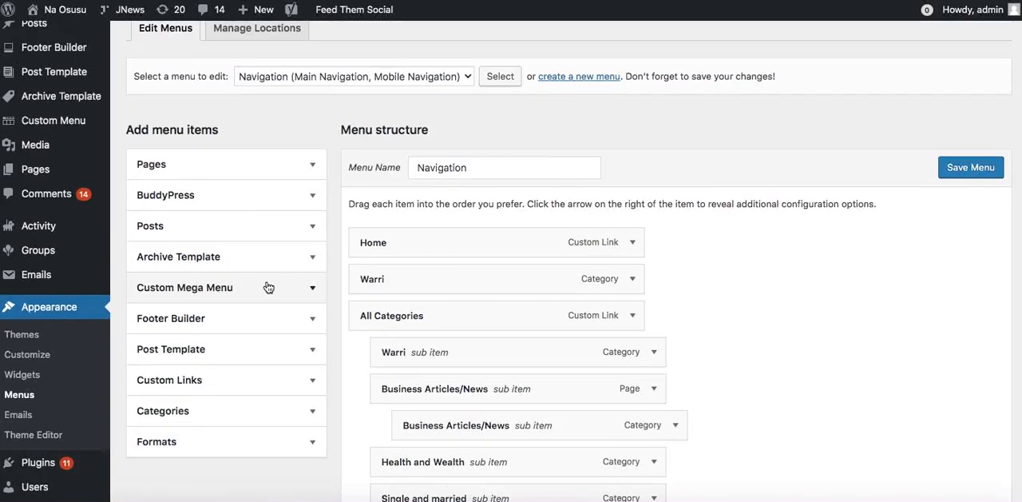
Add a custom link to the Navigation menu with the URL # and the link text Advertise With Us.
{"action": "scroll", "coordinate": [268, 287], "scroll_direction": "down", "scroll_amount": 2}
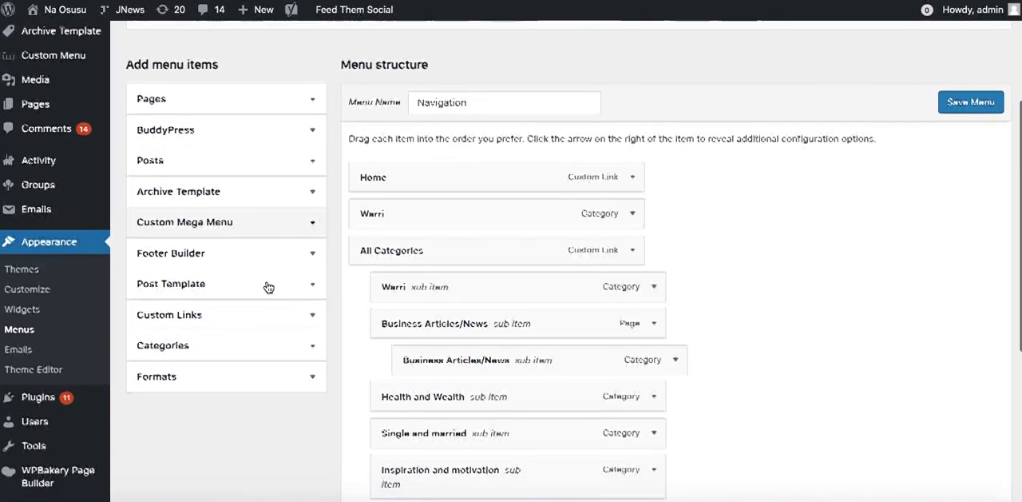
{"action": "left_click", "coordinate": [254, 318]}
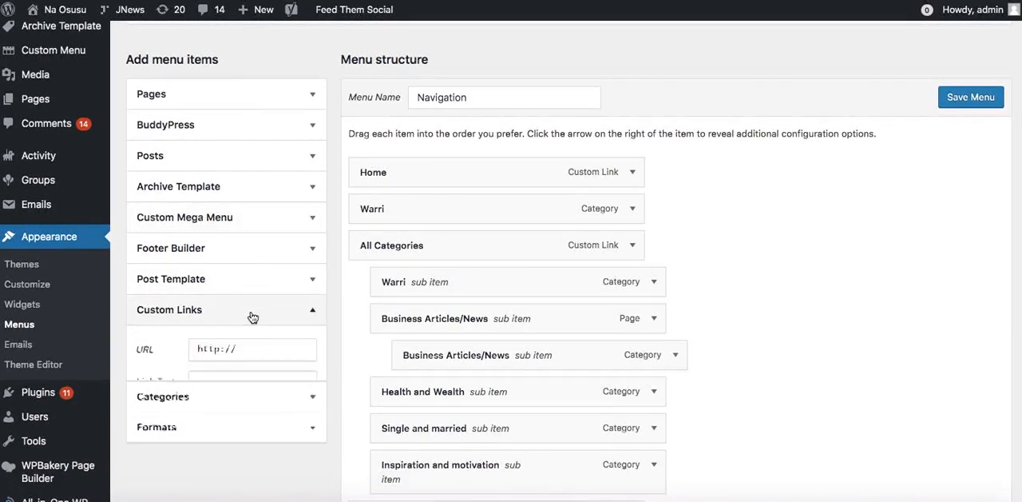
{"action": "triple_click", "coordinate": [228, 358]}
{"action": "type", "text": "#"}
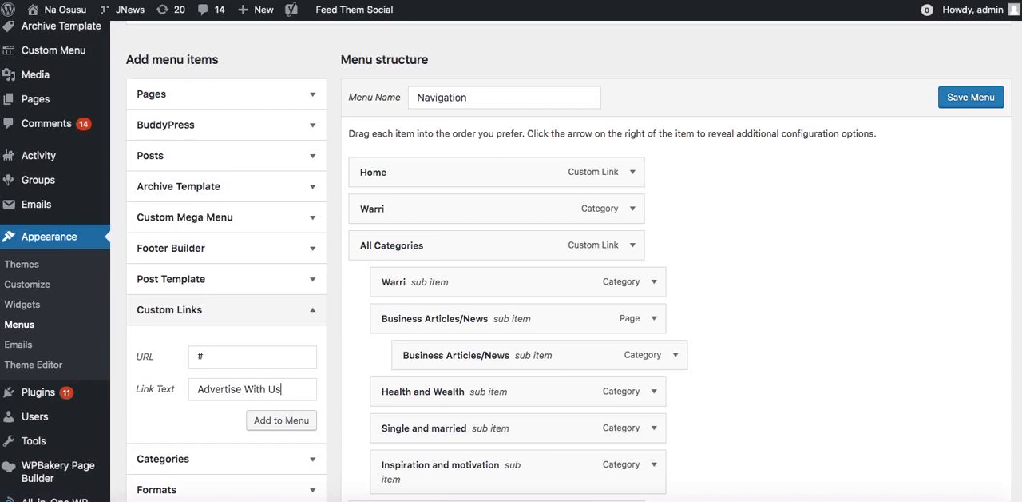
{"action": "left_click", "coordinate": [280, 421]}
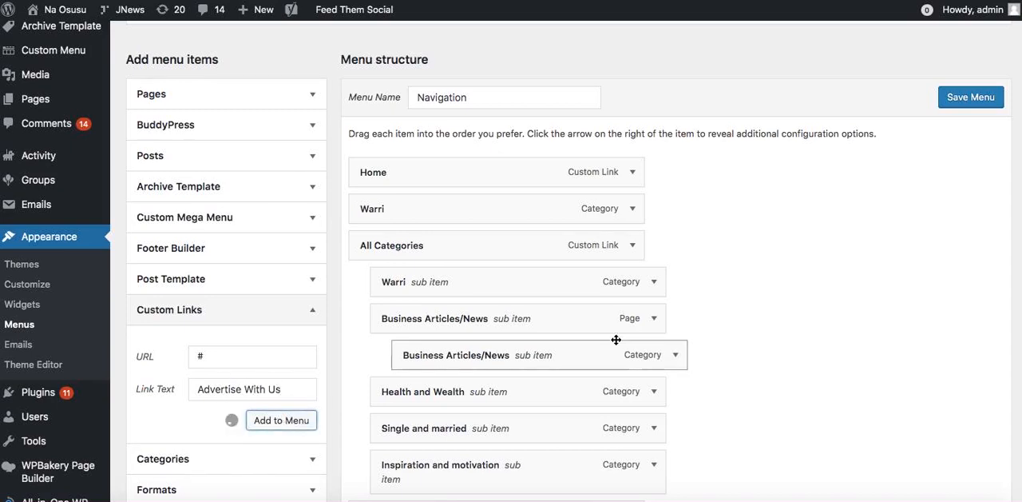
Move the Advertise With Us item between About and Contact, and save the menu.
{"action": "scroll", "coordinate": [616, 340], "scroll_direction": "down", "scroll_amount": 4}
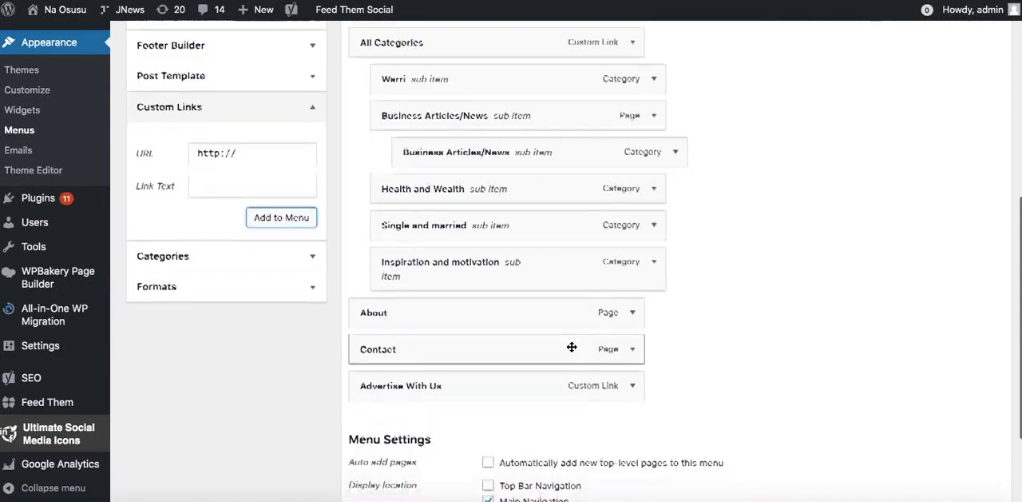
{"action": "left_click_drag", "start_coordinate": [435, 365], "coordinate": [423, 336]}
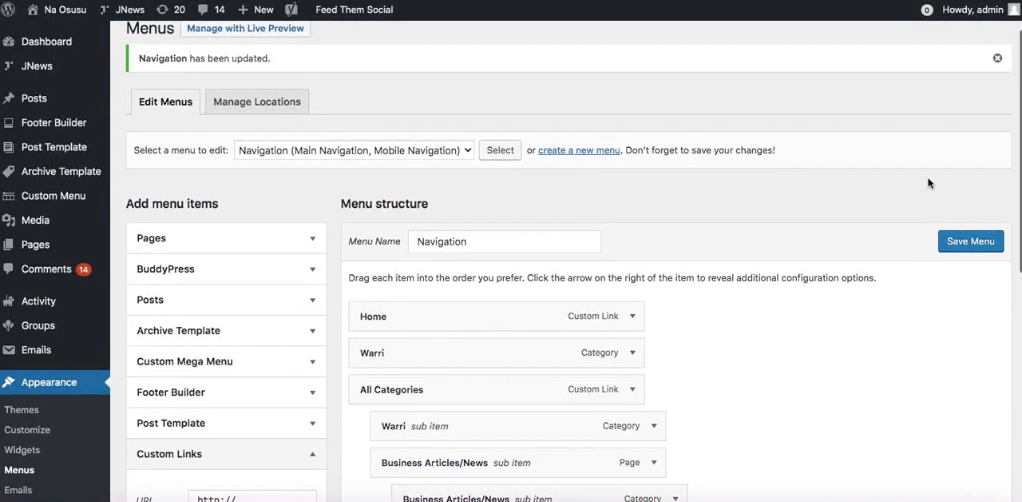
{"action": "left_click", "coordinate": [972, 247]}
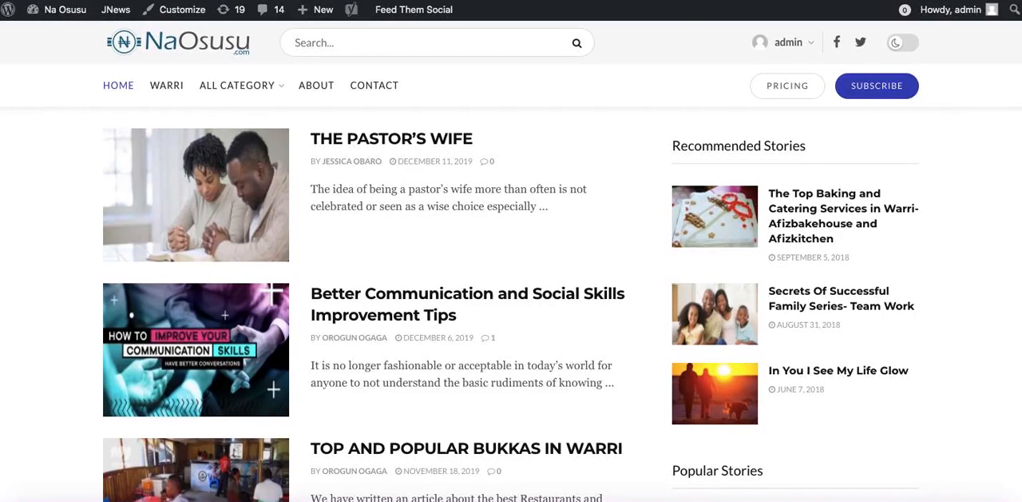
Check the menu items and the Pricing and Subscribe buttons in the live homepage's header.
{"action": "left_click", "coordinate": [389, 84]}
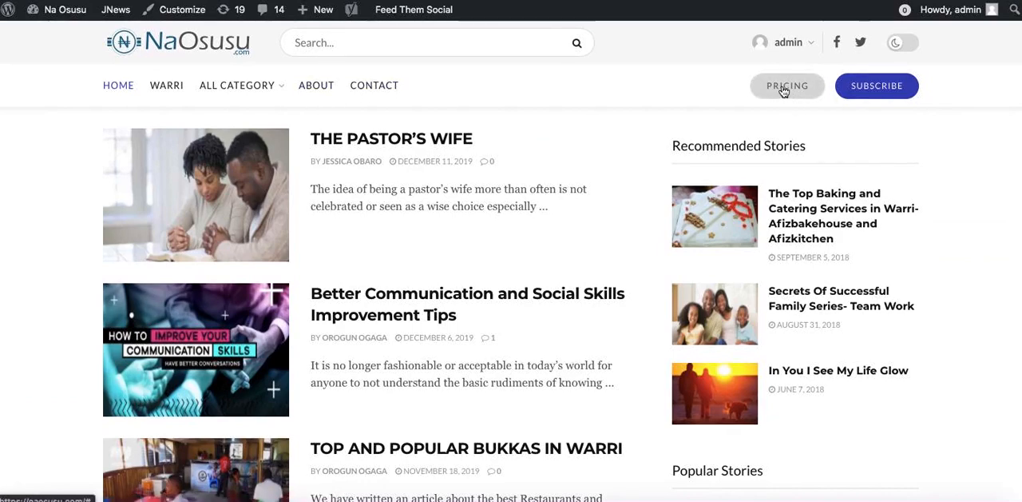
{"action": "right_click", "coordinate": [865, 83]}
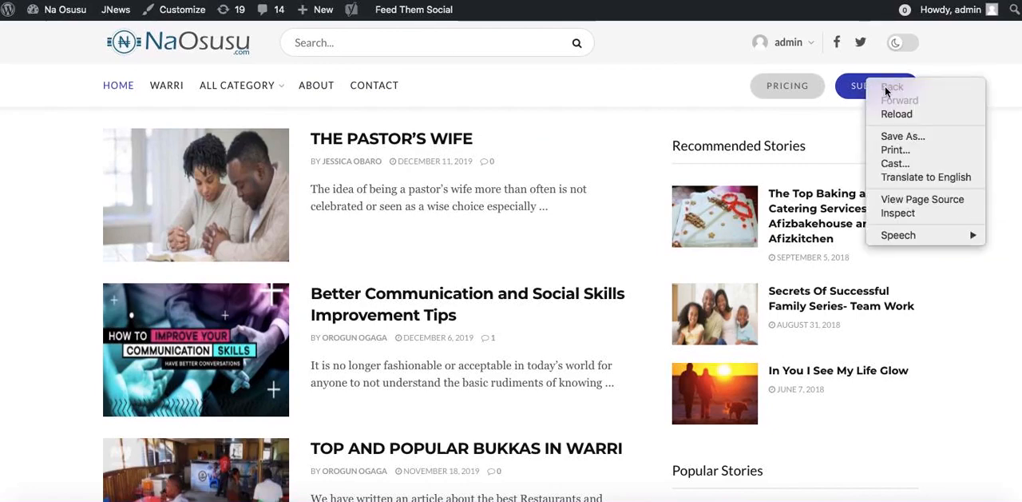
{"action": "left_click", "coordinate": [742, 197]}
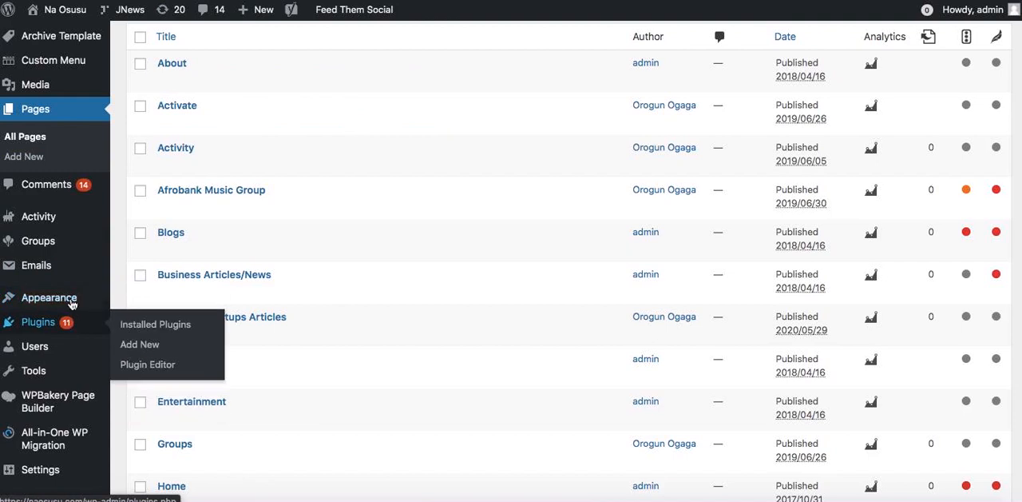
Remove the Pricing and Subscribe buttons from the desktop header's bottom bar in the JNews header options and publish the change.
{"action": "left_click", "coordinate": [135, 320]}
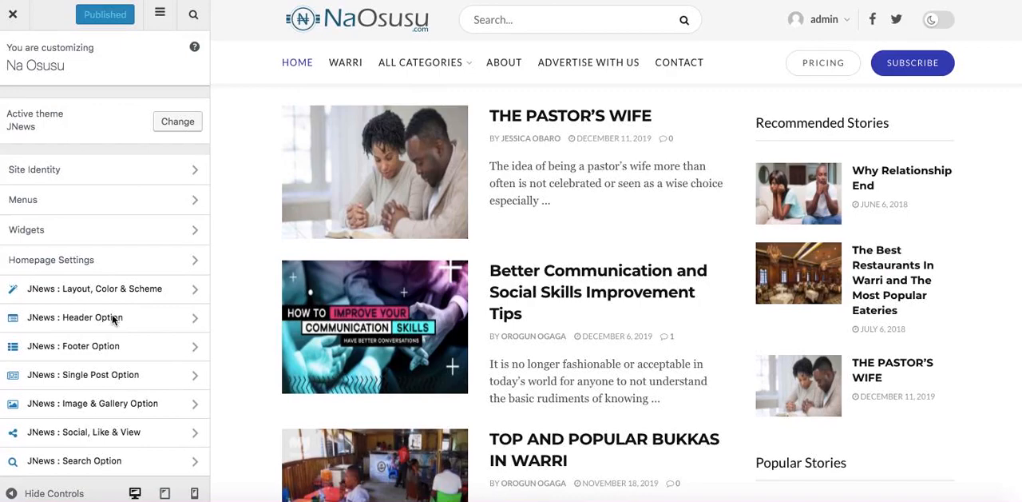
{"action": "left_click", "coordinate": [113, 319]}
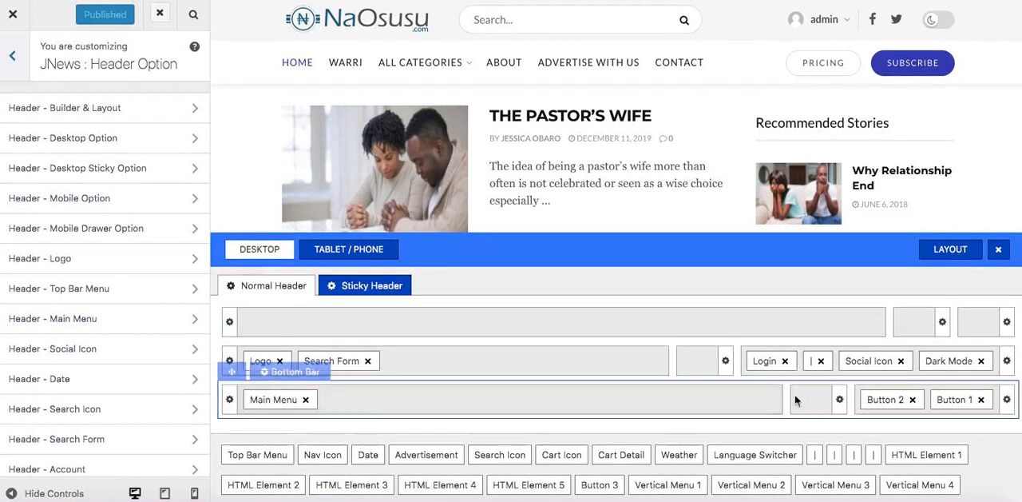
{"action": "left_click", "coordinate": [912, 399]}
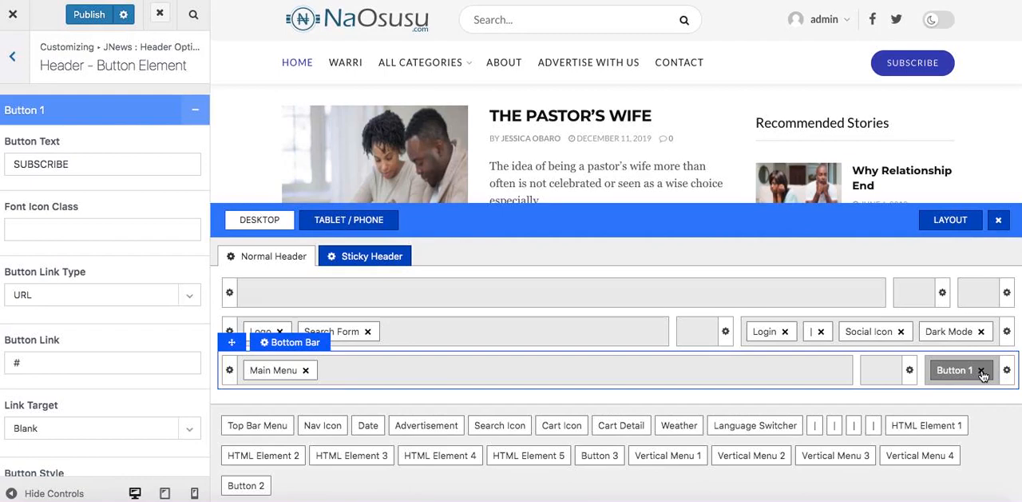
{"action": "left_click", "coordinate": [982, 371]}
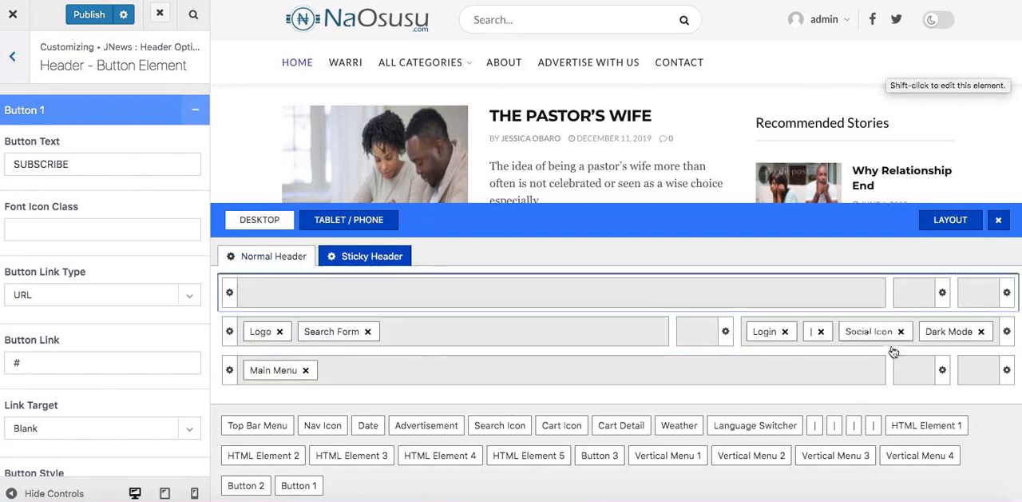
{"action": "left_click", "coordinate": [944, 372]}
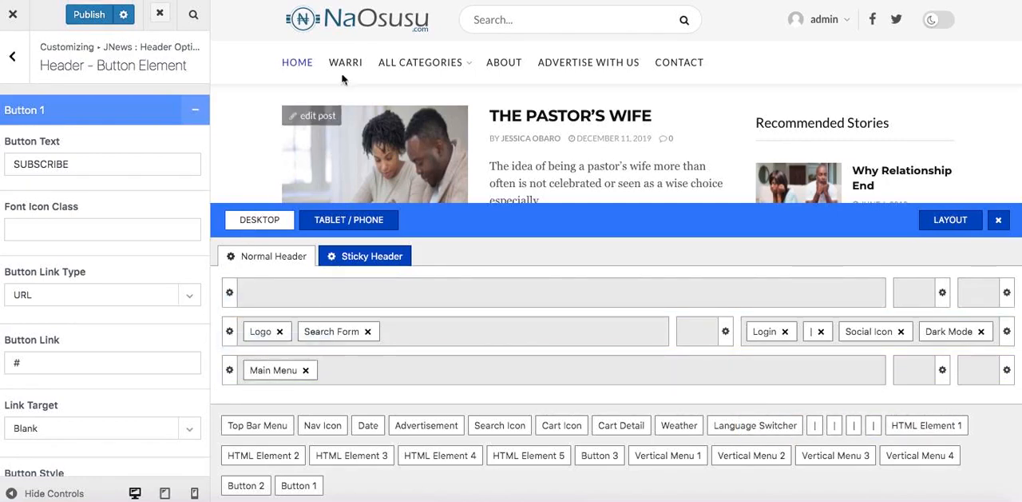
{"action": "left_click", "coordinate": [85, 15]}
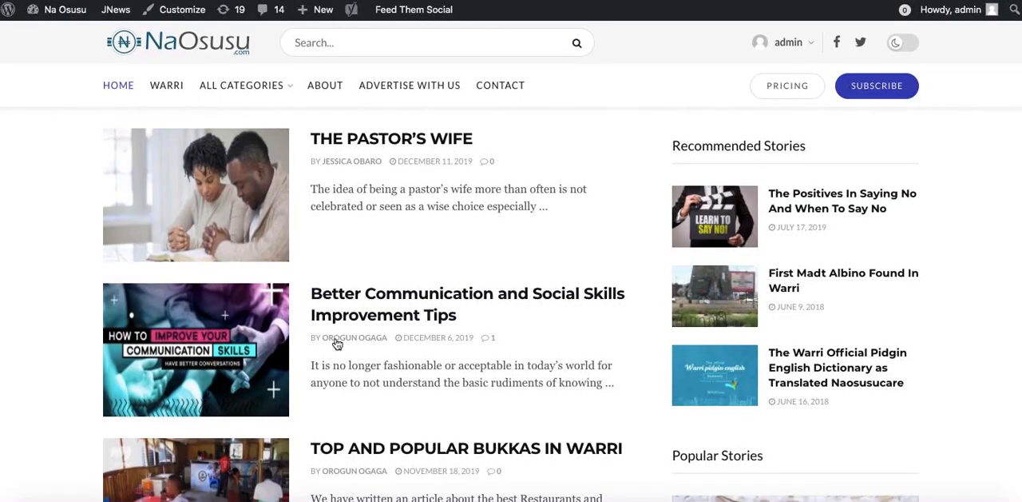
Examine the footer content at the end of the live homepage.
{"action": "scroll", "coordinate": [335, 344], "scroll_direction": "down", "scroll_amount": 10}
{"action": "scroll", "coordinate": [337, 344], "scroll_direction": "down", "scroll_amount": 4}
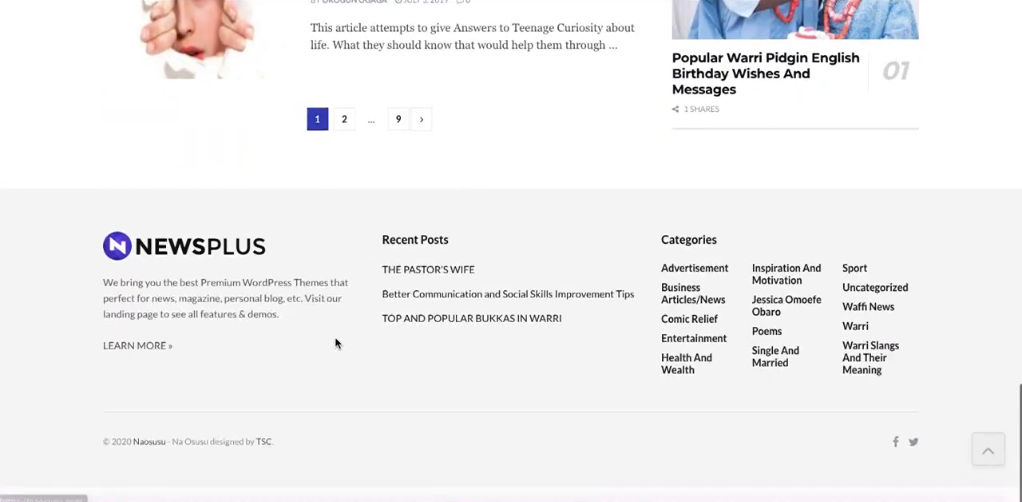
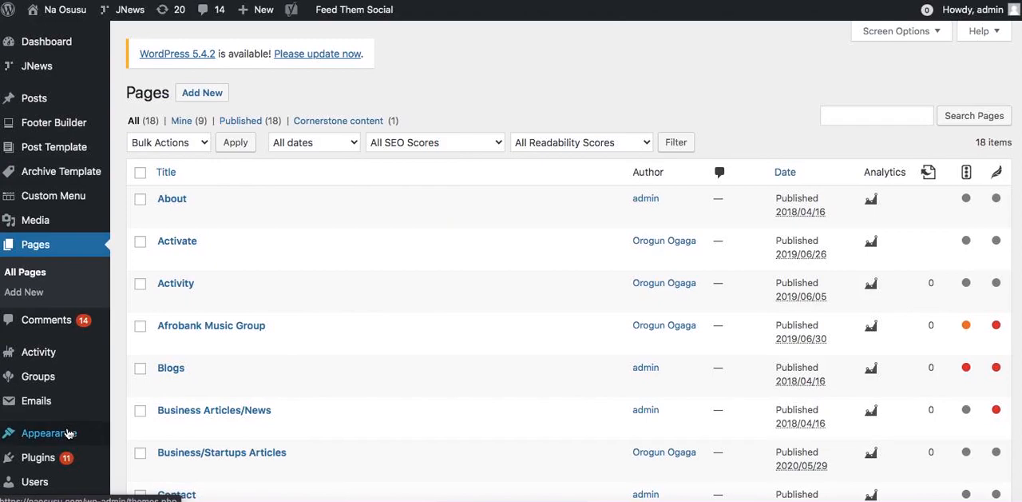
Open the site's Widgets page and expand the General settings of the JNews About Widget in Footer Widget 1.
{"action": "scroll", "coordinate": [66, 440], "scroll_direction": "down", "scroll_amount": 3}
{"action": "scroll", "coordinate": [65, 439], "scroll_direction": "down", "scroll_amount": 6}
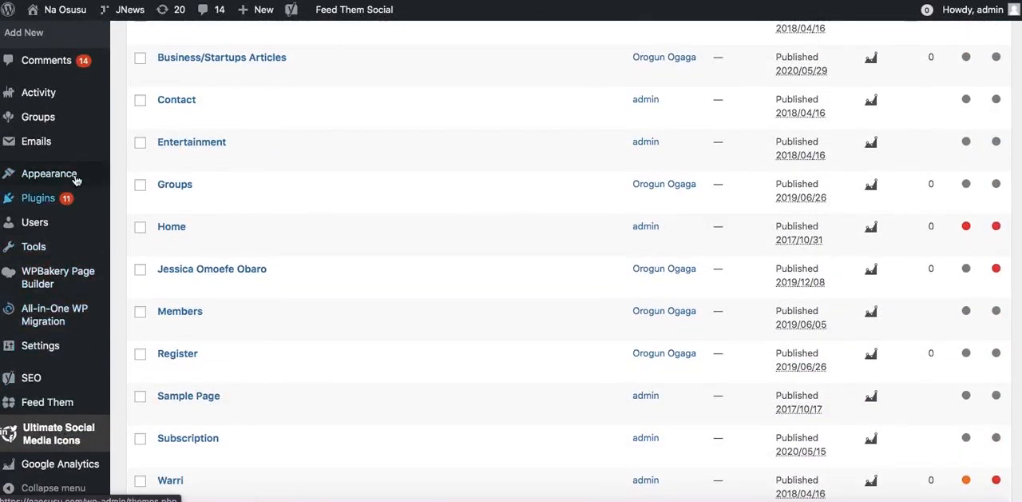
{"action": "mouse_move", "coordinate": [70, 177]}
{"action": "left_click", "coordinate": [139, 216]}
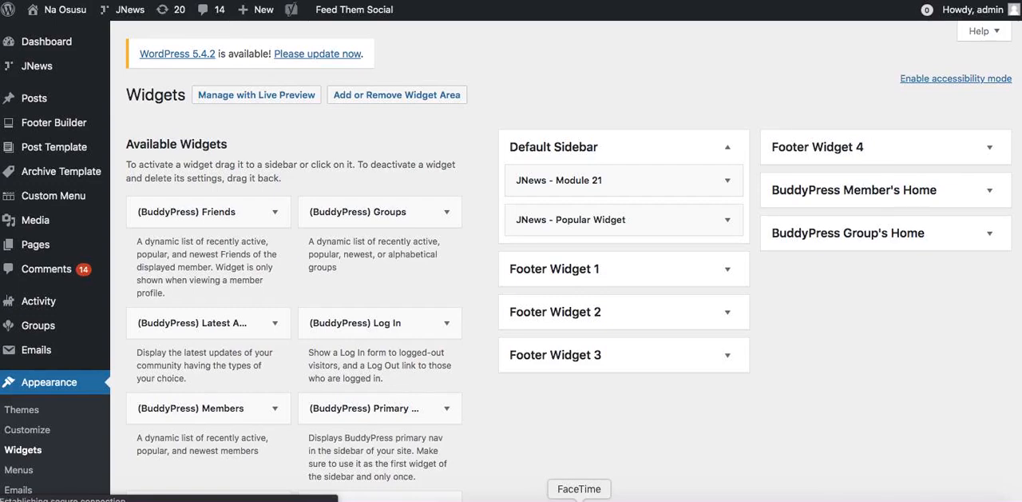
{"action": "left_click", "coordinate": [728, 270]}
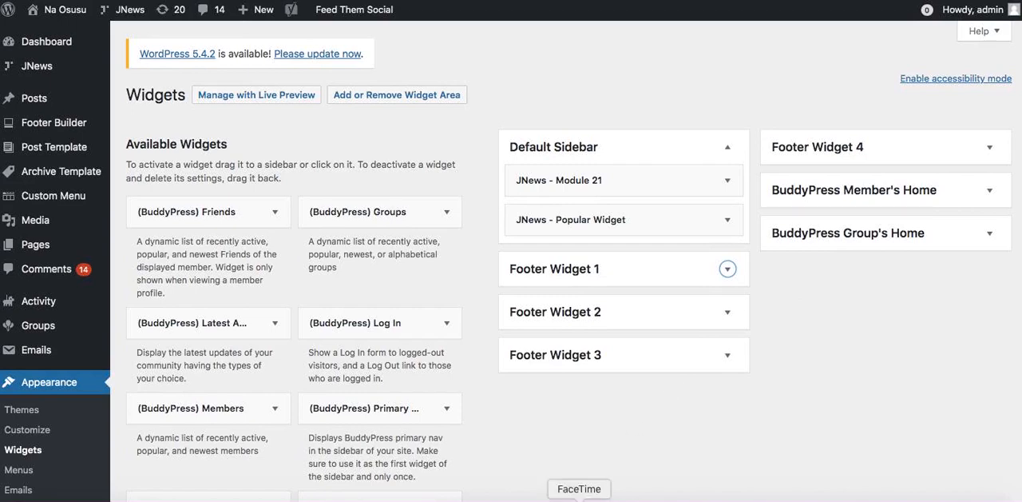
{"action": "left_click", "coordinate": [728, 268]}
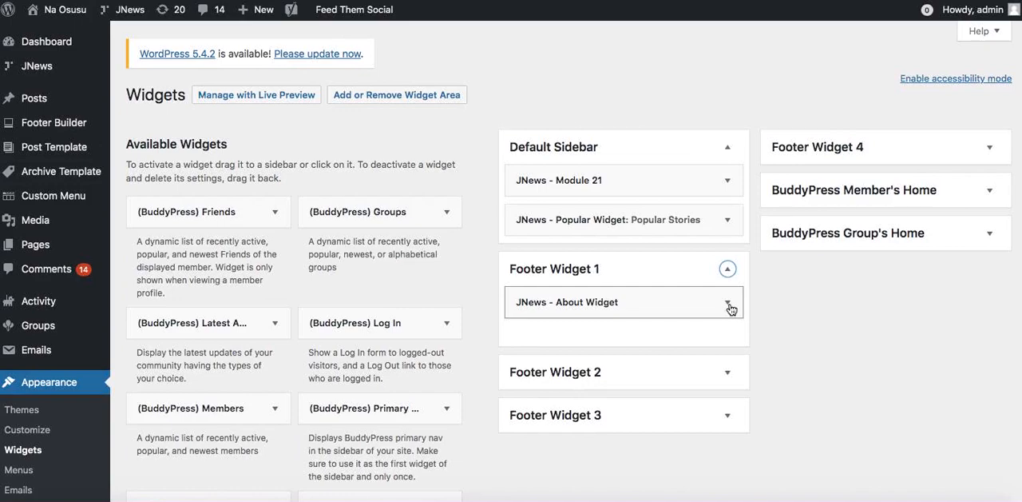
{"action": "left_click", "coordinate": [728, 304]}
{"action": "scroll", "coordinate": [655, 352], "scroll_direction": "down", "scroll_amount": 3}
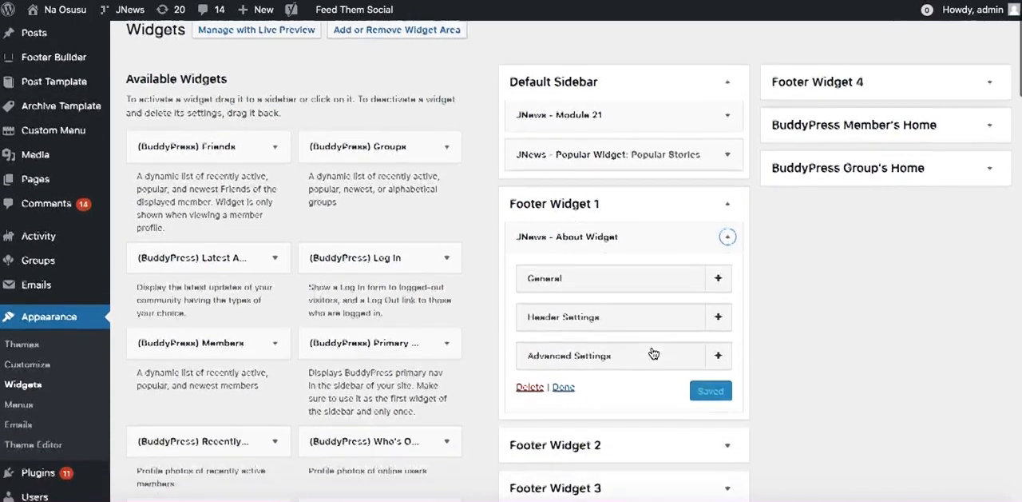
{"action": "left_click", "coordinate": [655, 230]}
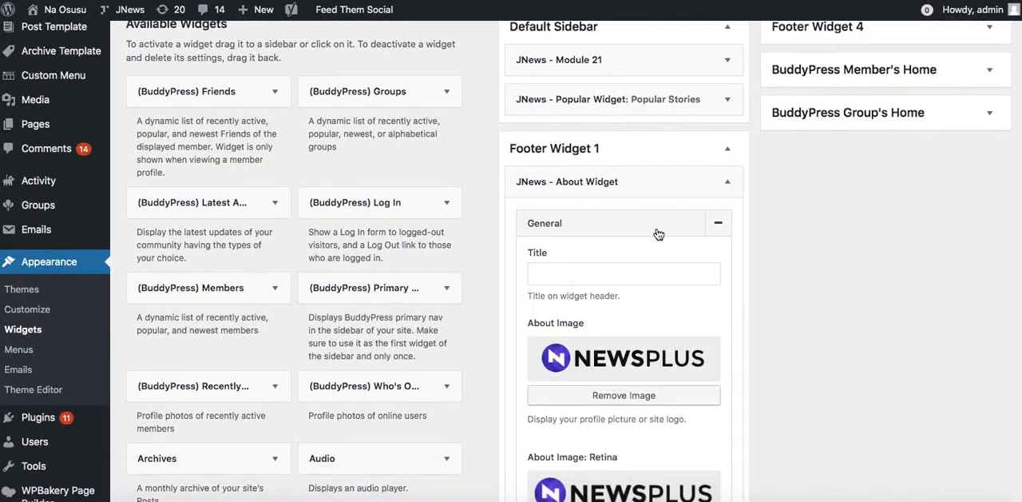
Replace the About Widget's Newsplus About Image with NaosusuLogo.png from the media library.
{"action": "left_click", "coordinate": [601, 396]}
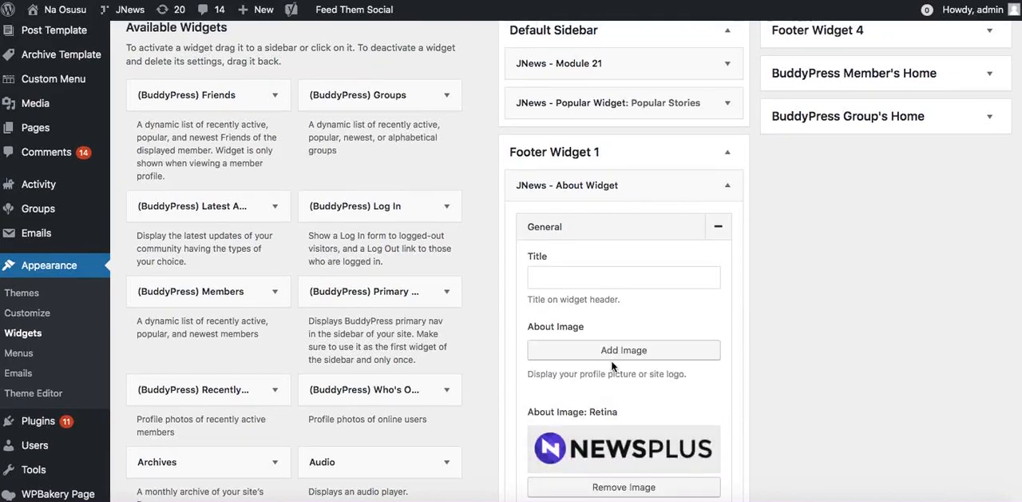
{"action": "left_click", "coordinate": [638, 353]}
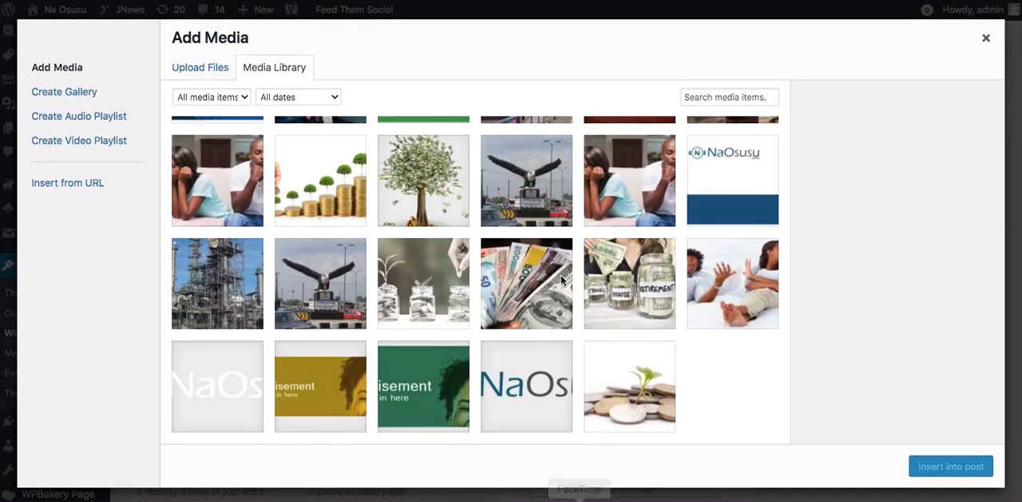
{"action": "left_click", "coordinate": [522, 405]}
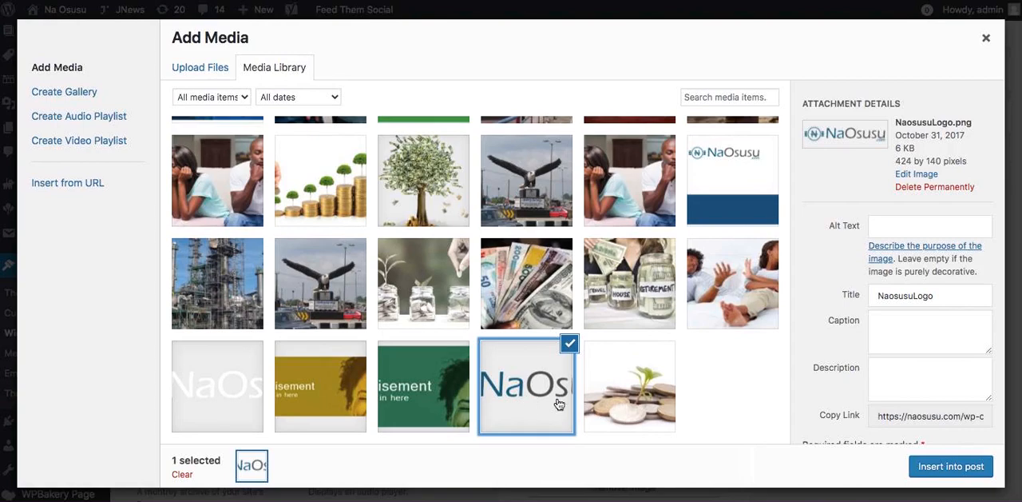
{"action": "left_click", "coordinate": [929, 471]}
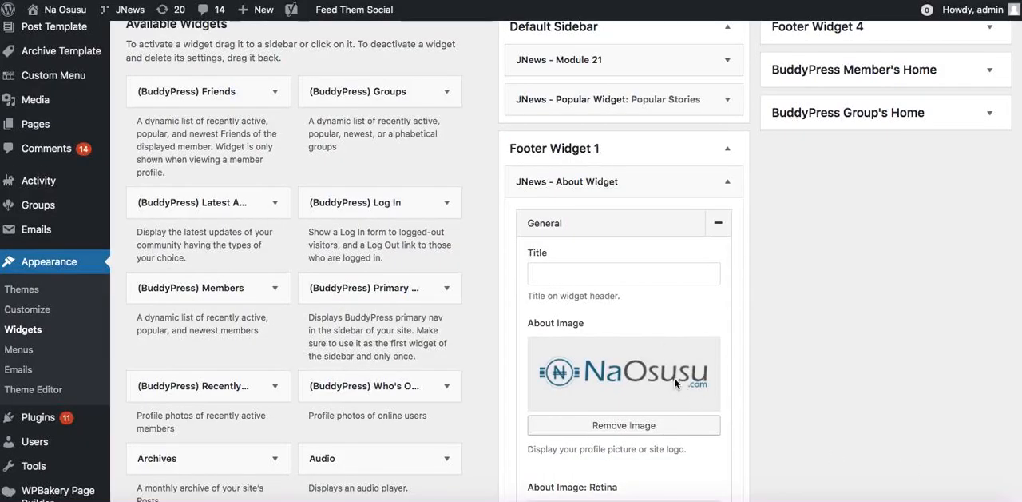
Replace the About Widget's Retina image with the same NaOsusu logo from the media library.
{"action": "scroll", "coordinate": [664, 337], "scroll_direction": "down", "scroll_amount": 4}
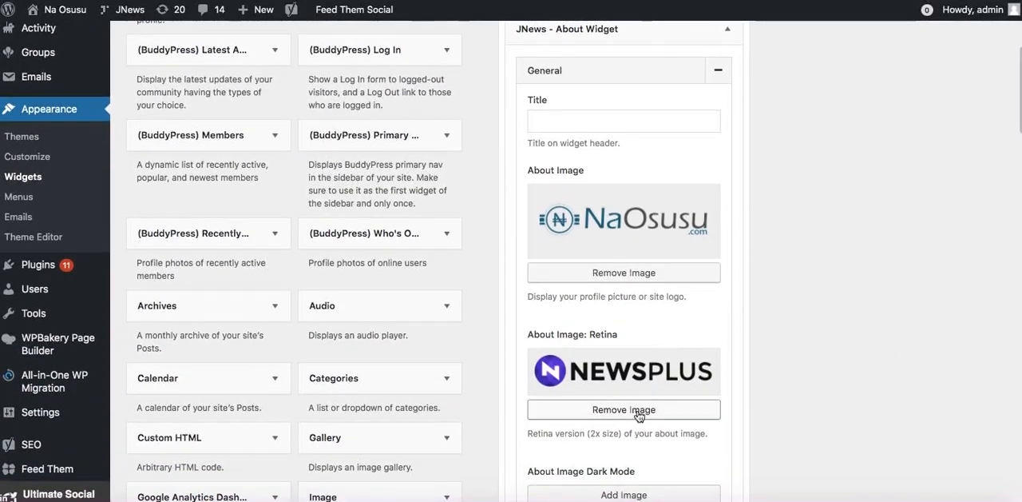
{"action": "scroll", "coordinate": [628, 409], "scroll_direction": "down", "scroll_amount": 6}
{"action": "scroll", "coordinate": [631, 365], "scroll_direction": "up", "scroll_amount": 2}
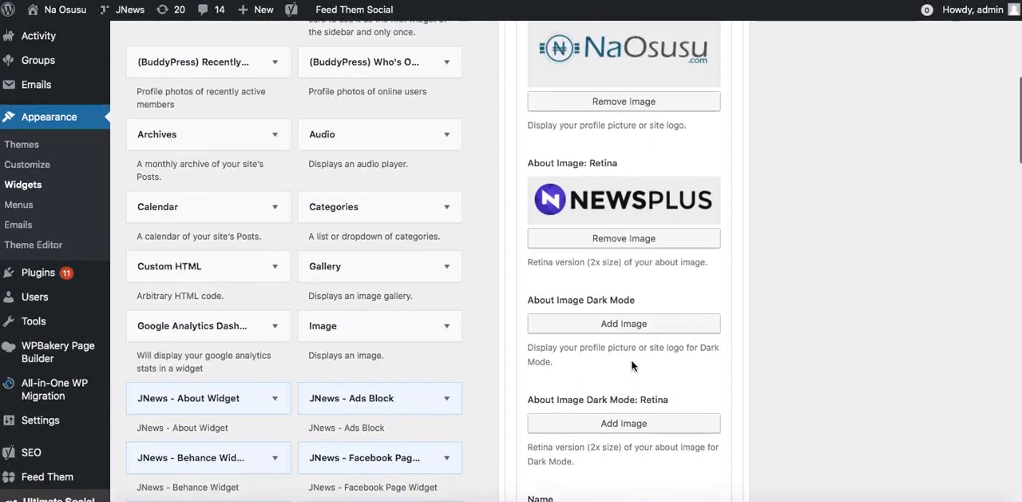
{"action": "left_click", "coordinate": [624, 238]}
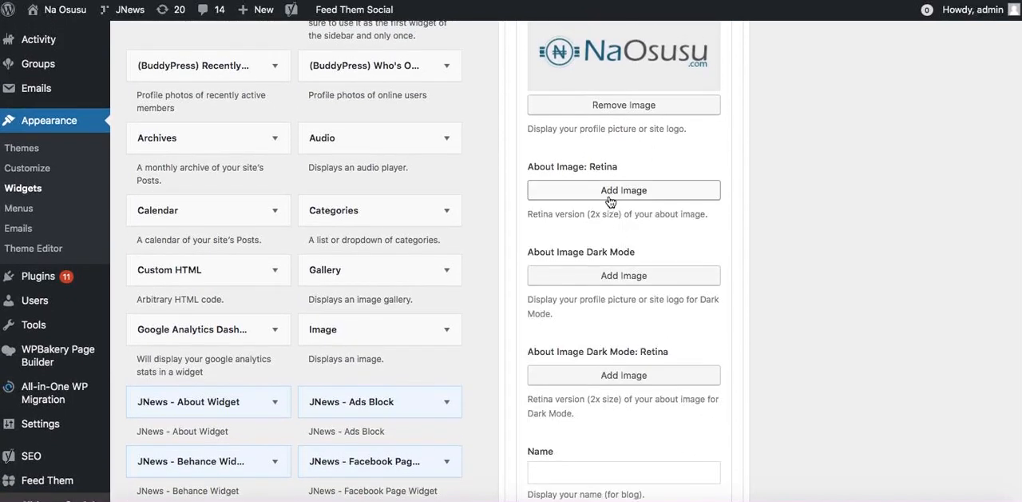
{"action": "left_click", "coordinate": [545, 273]}
{"action": "scroll", "coordinate": [503, 300], "scroll_direction": "down", "scroll_amount": 10}
{"action": "scroll", "coordinate": [504, 299], "scroll_direction": "down", "scroll_amount": 15}
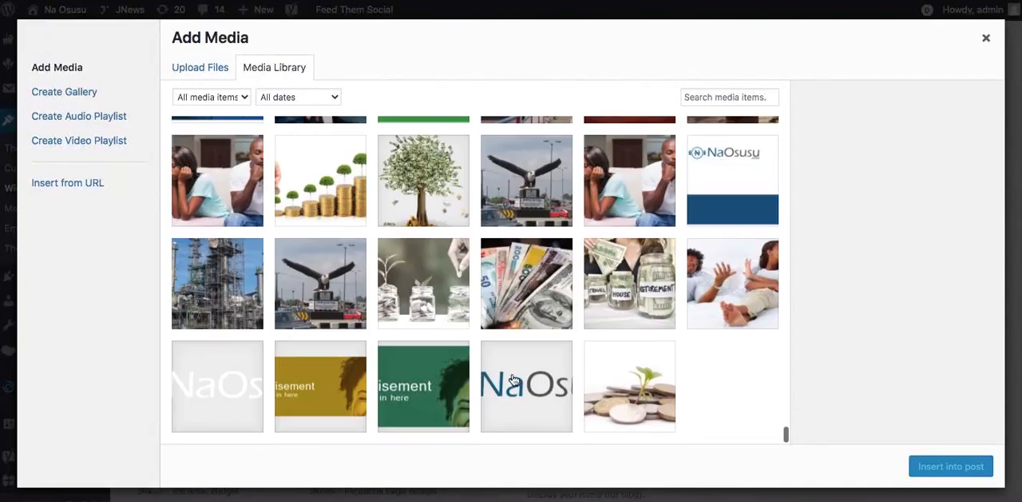
{"action": "left_click", "coordinate": [519, 417]}
{"action": "left_click", "coordinate": [949, 468]}
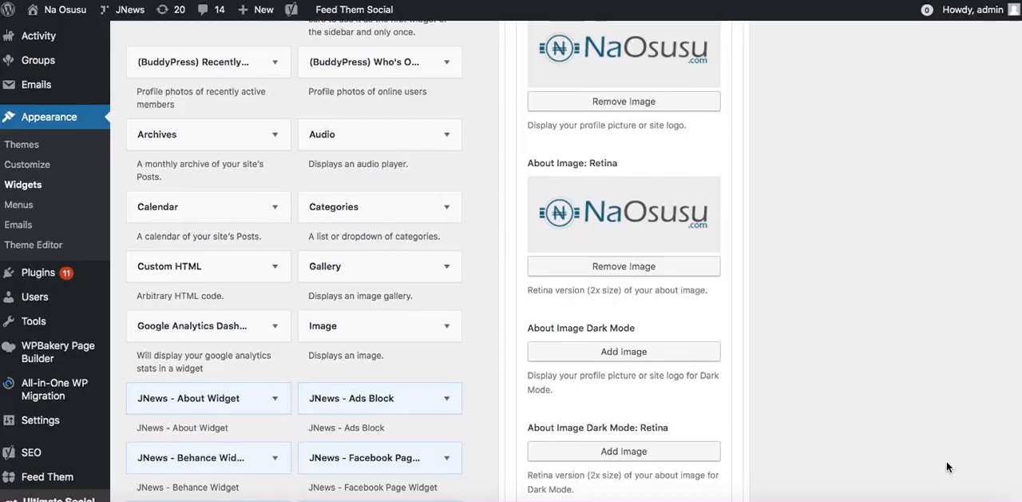
Enlarge the About Description box and replace "WordPress" in its text with "news, entertainment, gossips and a sports.".
{"action": "scroll", "coordinate": [636, 391], "scroll_direction": "down", "scroll_amount": 1}
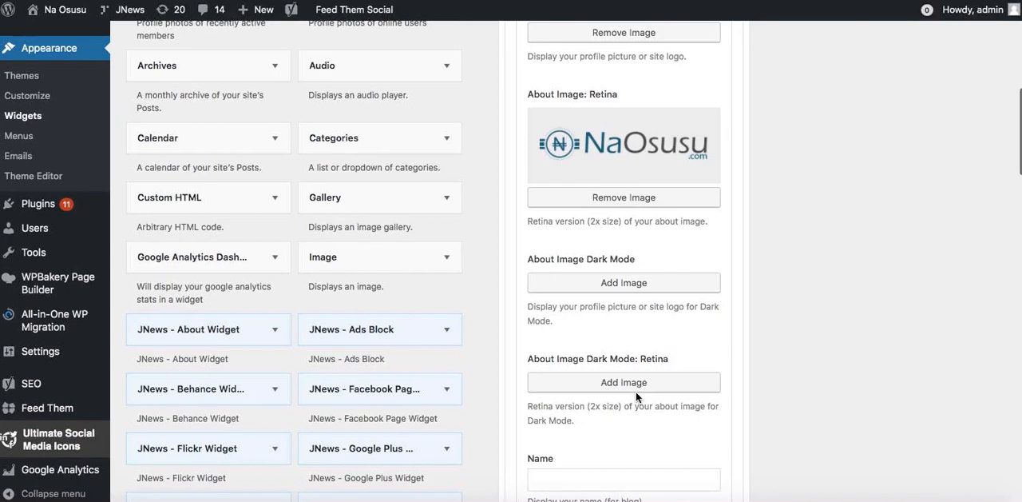
{"action": "scroll", "coordinate": [636, 390], "scroll_direction": "down", "scroll_amount": 4}
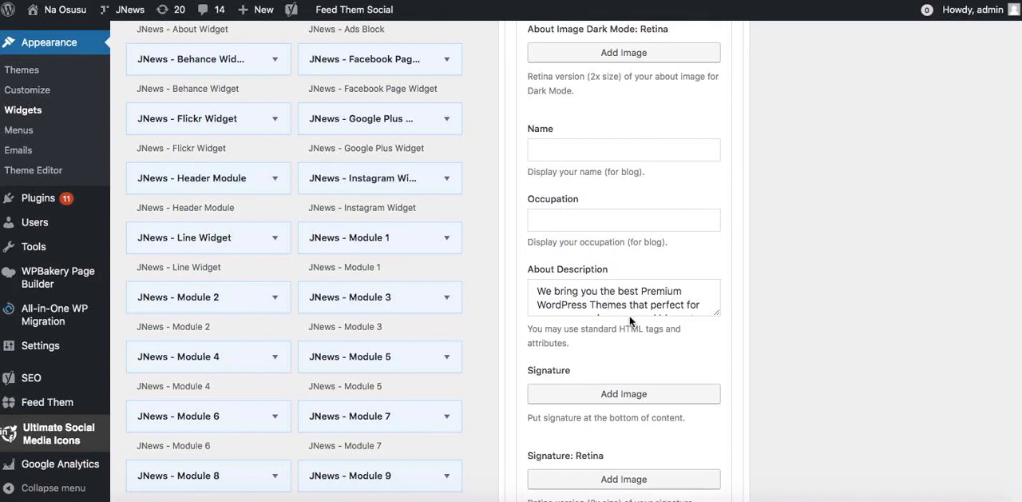
{"action": "left_click_drag", "start_coordinate": [716, 313], "coordinate": [711, 409]}
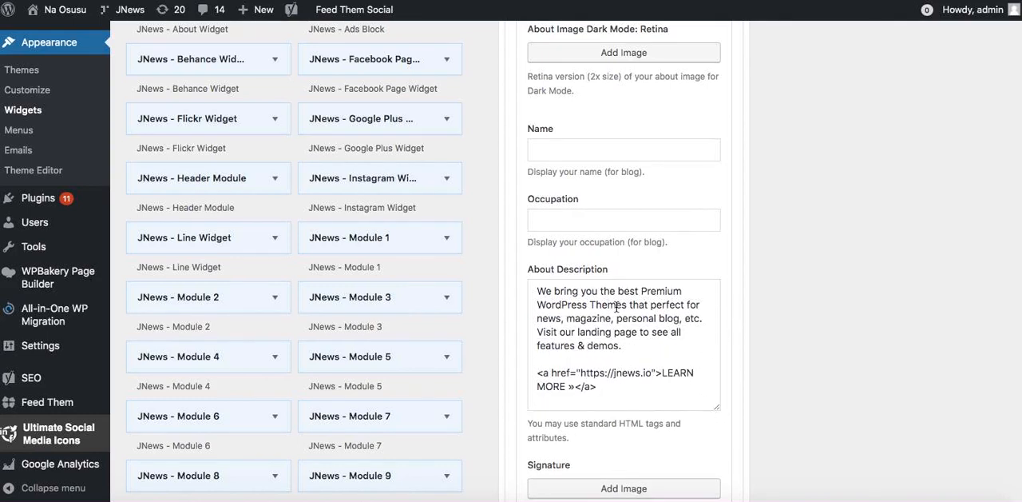
{"action": "left_click_drag", "start_coordinate": [623, 346], "coordinate": [587, 318]}
{"action": "left_click", "coordinate": [587, 318]}
{"action": "double_click", "coordinate": [556, 307]}
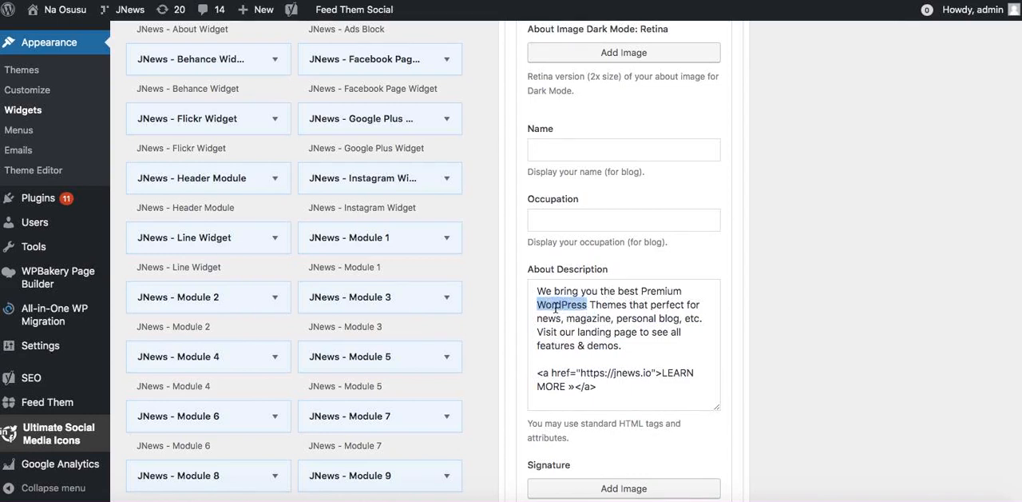
{"action": "type", "text": "news, entertainmen"}
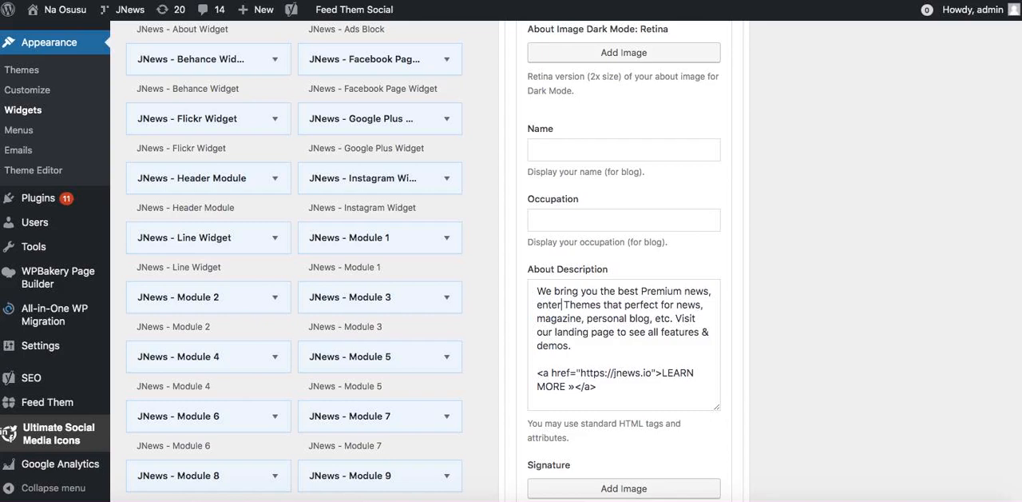
{"action": "type", "text": "t"}
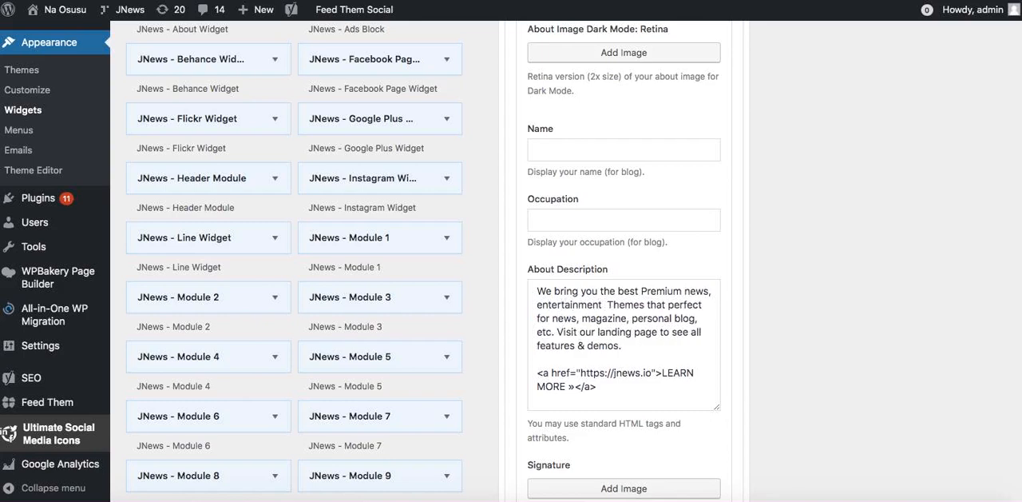
{"action": "key", "text": "BackSpace"}
{"action": "type", "text": ", gossips and a"}
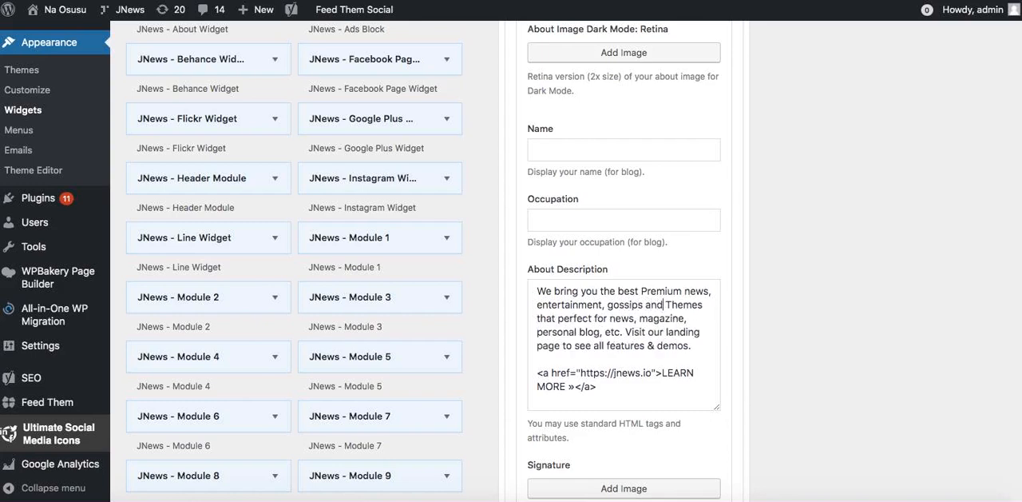
{"action": "type", "text": " sports."}
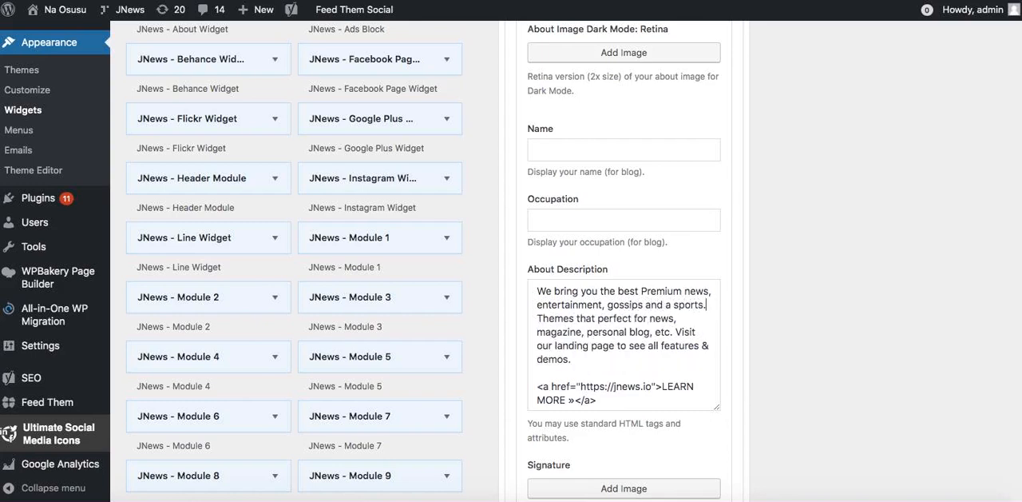
Correct the description's first sentence to "We bring you the best in premium news, politics, entertainment, gossips and sports.".
{"action": "left_click", "coordinate": [641, 293]}
{"action": "type", "text": "in"}
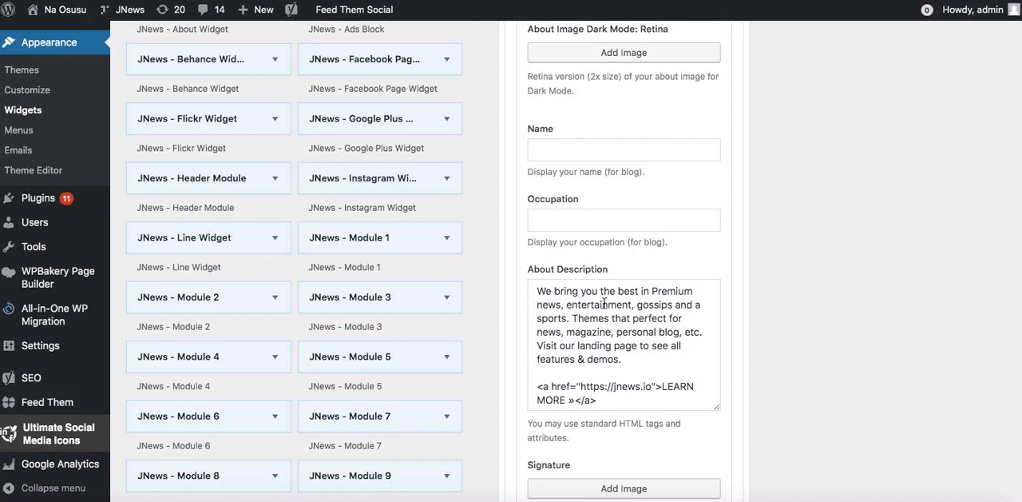
{"action": "key", "text": "Delete"}
{"action": "type", "text": "politics"}
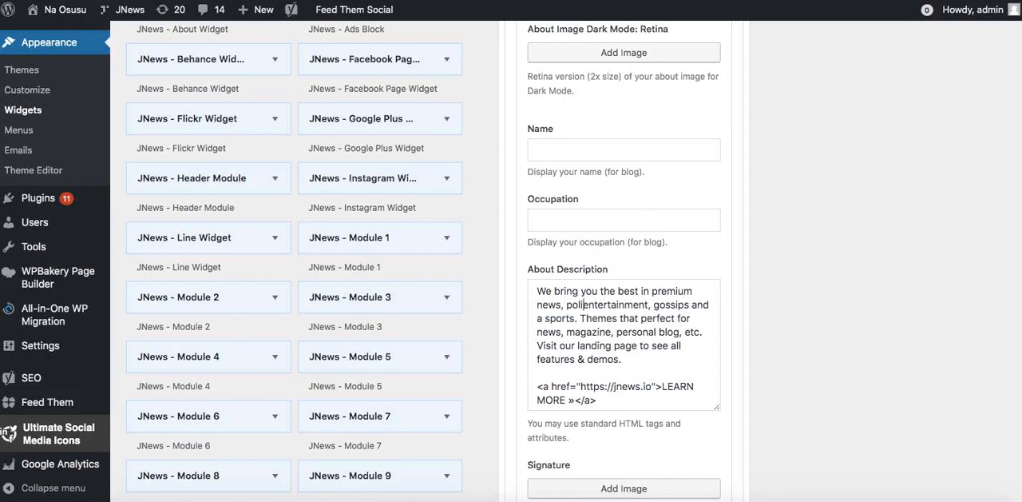
{"action": "type", "text": ","}
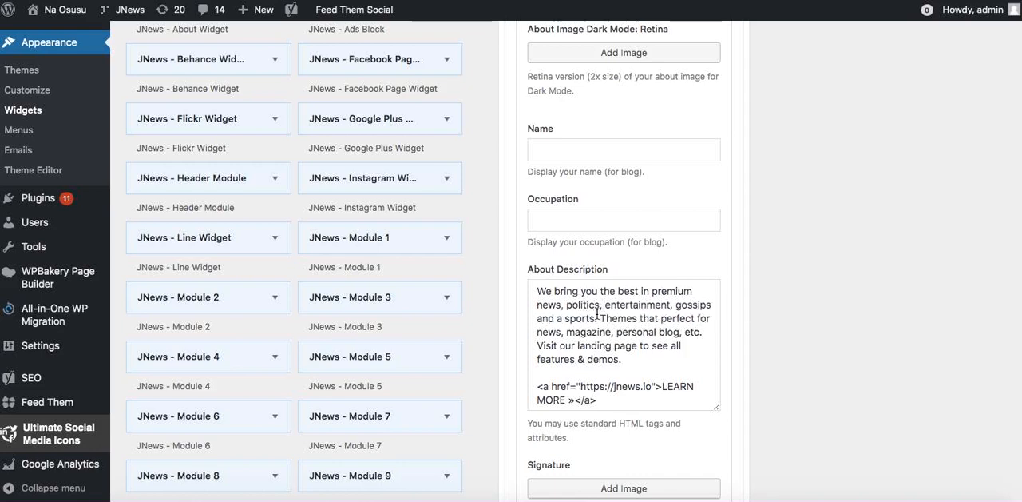
{"action": "left_click", "coordinate": [566, 318]}
{"action": "key", "text": "BackSpace"}
{"action": "key", "text": "BackSpace"}
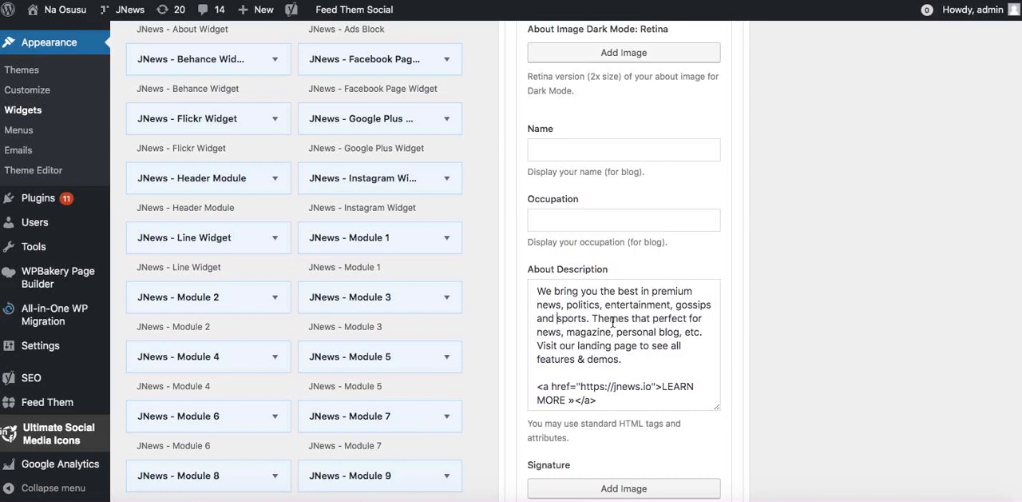
Replace the rest of the description with "Follow our social media handles to receive live updates." and delete the LEARN MORE link.
{"action": "left_click_drag", "start_coordinate": [593, 318], "coordinate": [682, 352]}
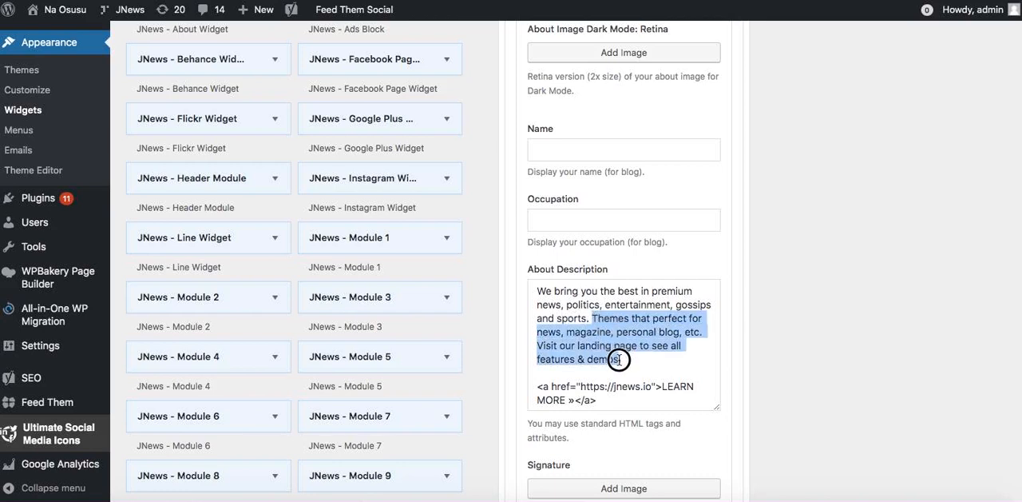
{"action": "type", "text": "Follow our social media"}
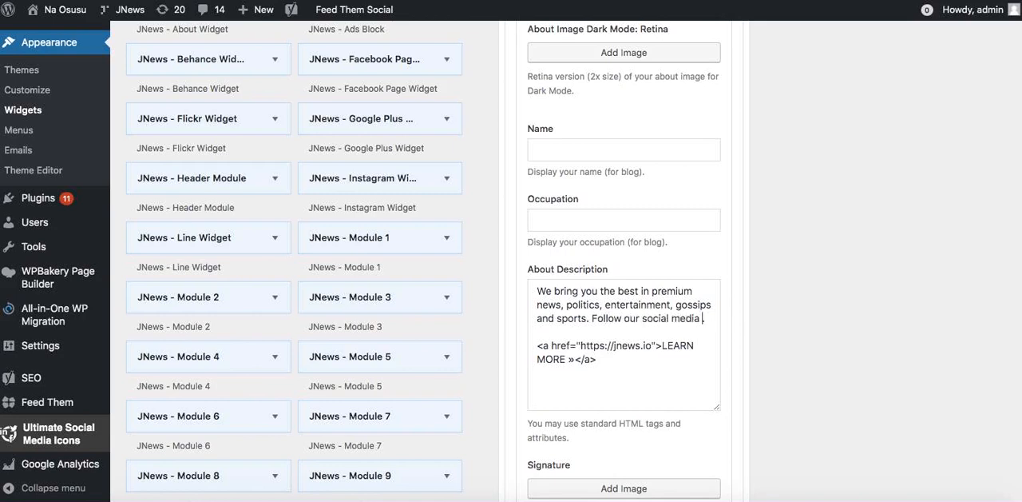
{"action": "type", "text": "handles to receiv li"}
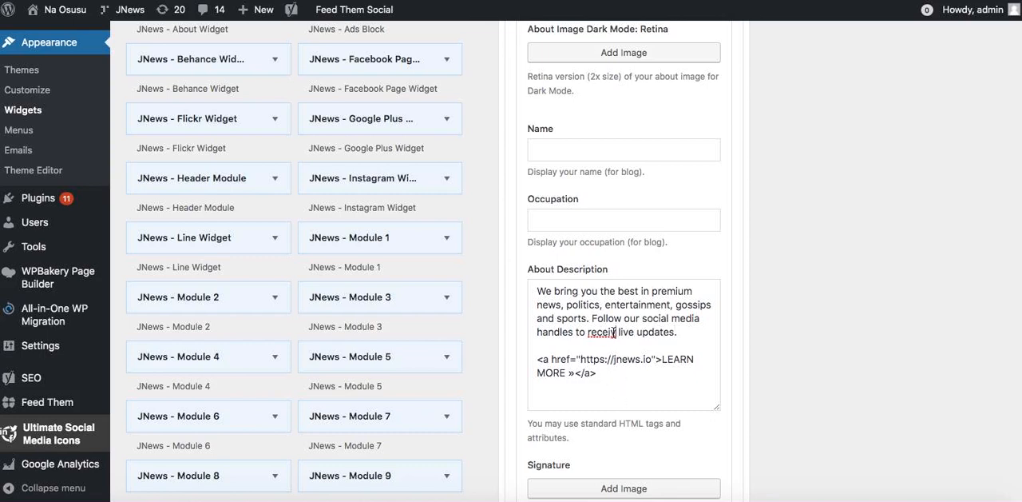
{"action": "type", "text": "ve"}
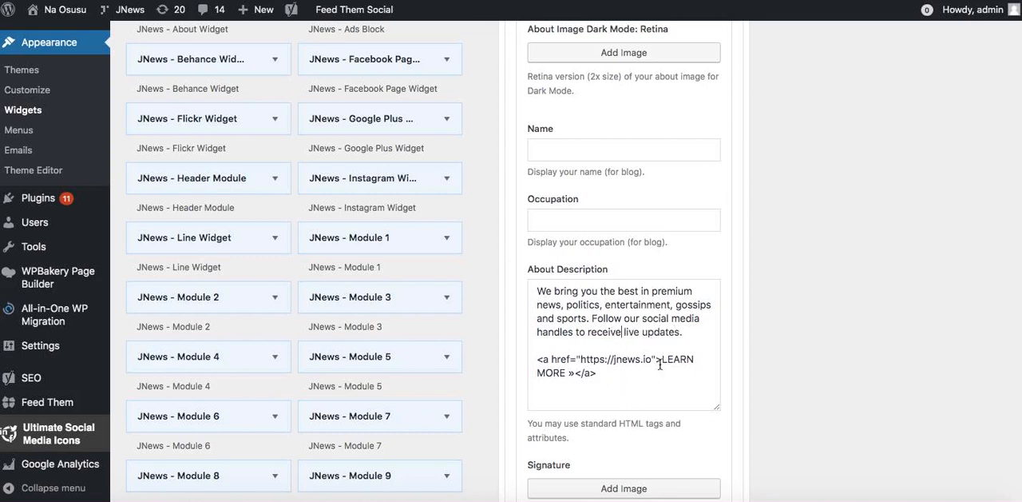
{"action": "left_click_drag", "start_coordinate": [599, 373], "coordinate": [537, 361]}
{"action": "key", "text": "BackSpace"}
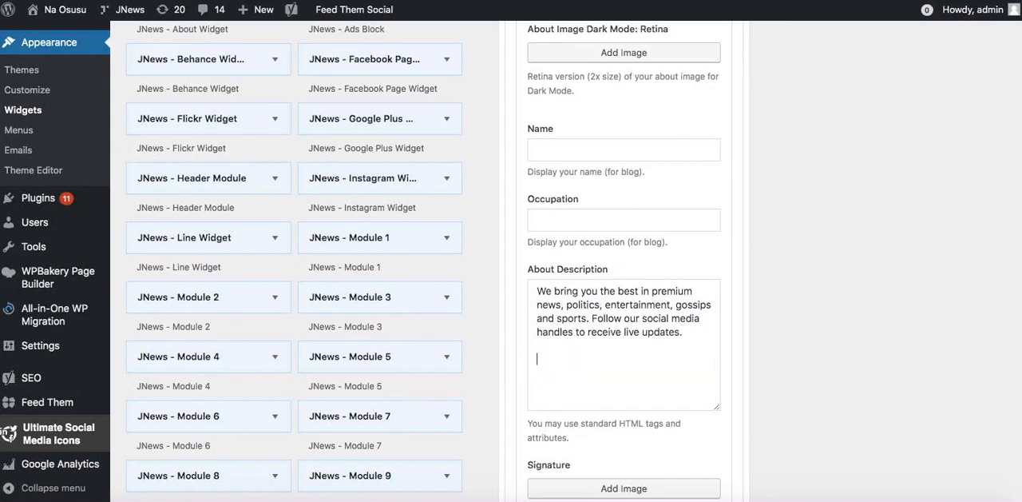
Expand the About Widget's Header Settings and Advanced Settings, leave their options as they are, and save the widget.
{"action": "scroll", "coordinate": [669, 297], "scroll_direction": "down", "scroll_amount": 10}
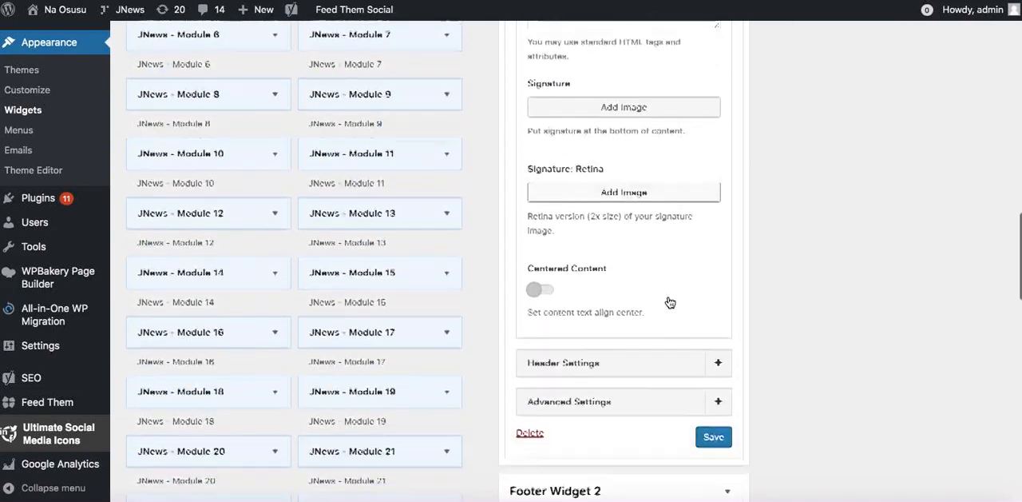
{"action": "left_click", "coordinate": [677, 276]}
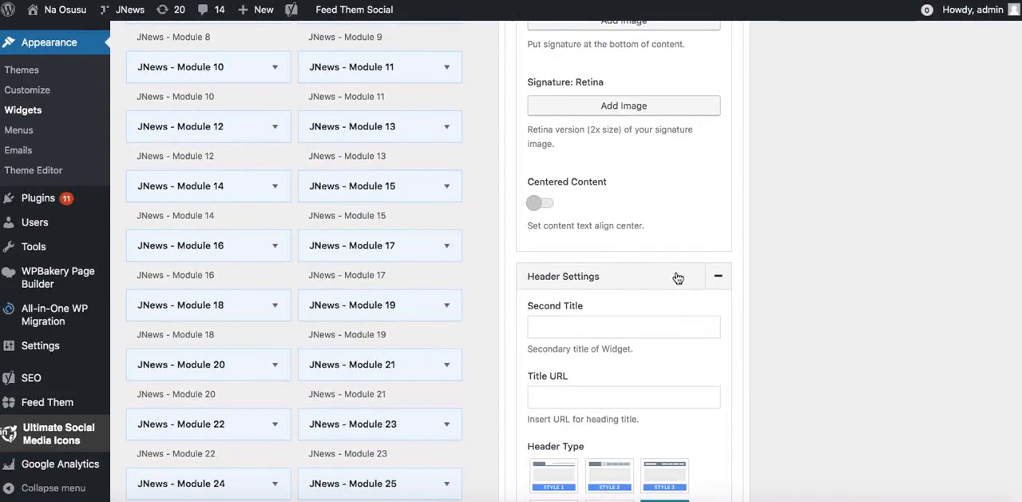
{"action": "scroll", "coordinate": [651, 325], "scroll_direction": "down", "scroll_amount": 7}
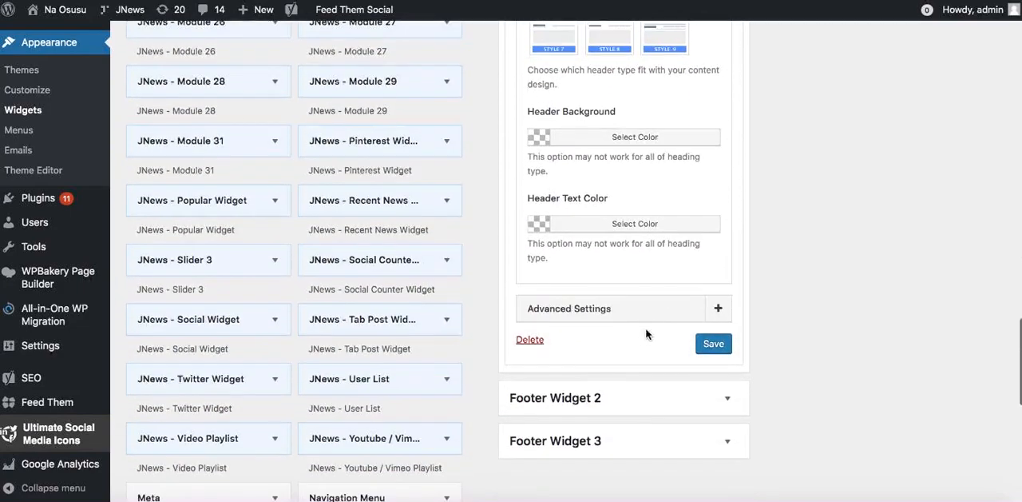
{"action": "left_click", "coordinate": [626, 309]}
{"action": "scroll", "coordinate": [631, 240], "scroll_direction": "down", "scroll_amount": 5}
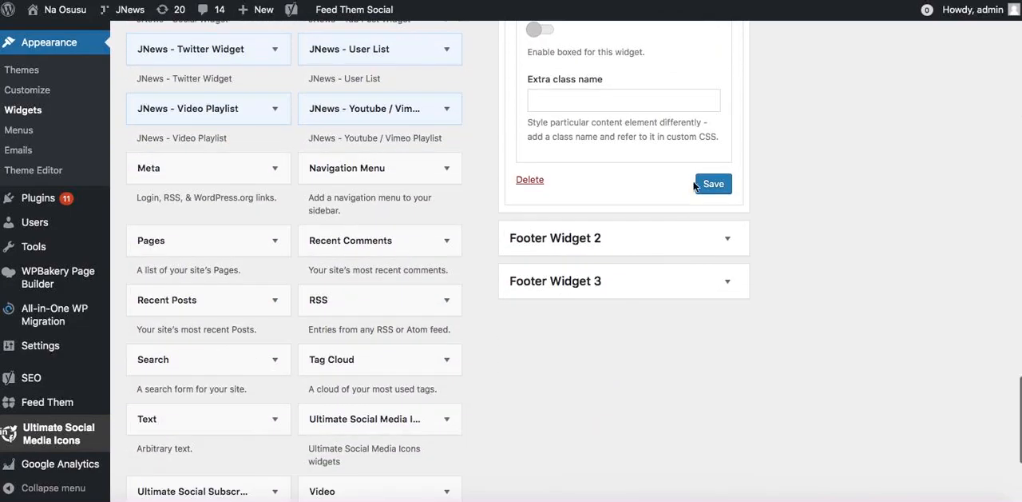
{"action": "left_click", "coordinate": [713, 184]}
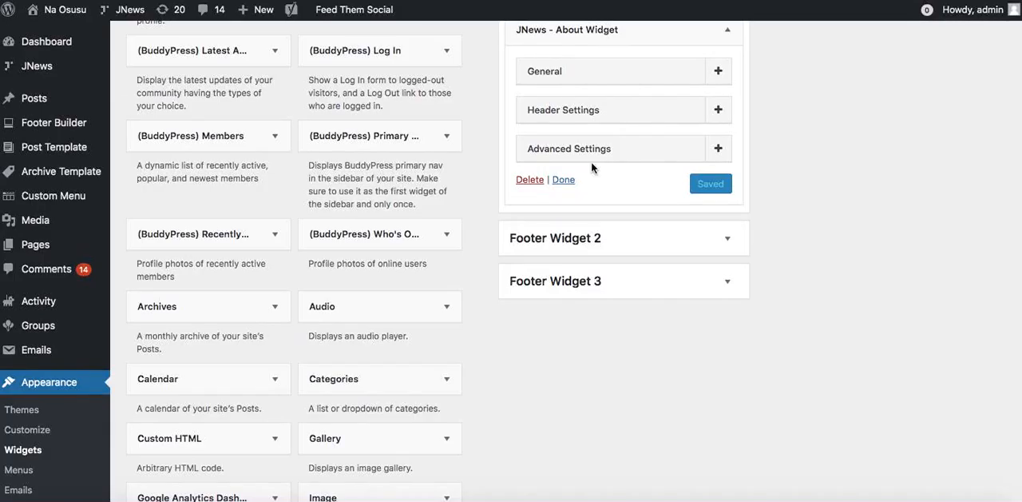
Set the Recent Posts widget in Footer Widget 2 to show 5 posts, save it, and check the footer on the live site.
{"action": "left_click", "coordinate": [596, 241]}
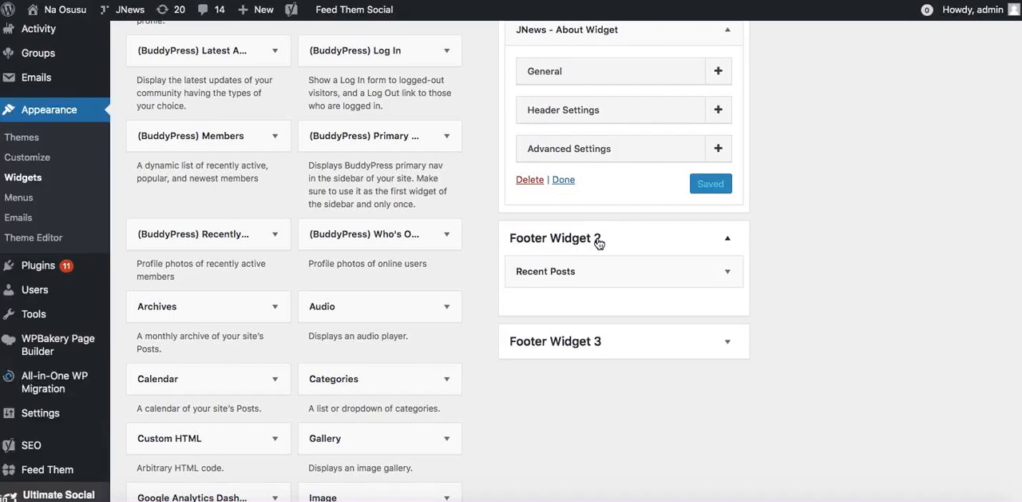
{"action": "left_click", "coordinate": [595, 286]}
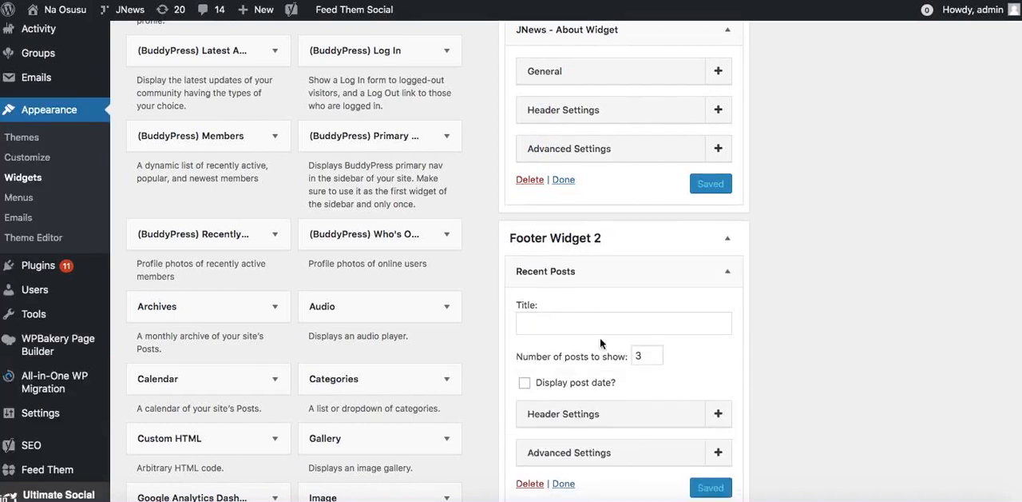
{"action": "left_click", "coordinate": [654, 353]}
{"action": "left_click", "coordinate": [654, 353]}
{"action": "left_click", "coordinate": [704, 494]}
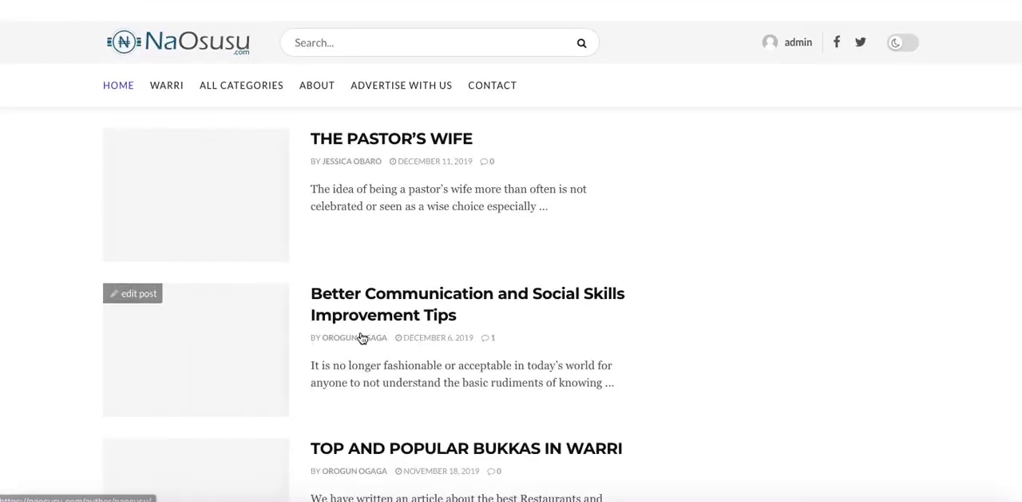
{"action": "scroll", "coordinate": [521, 295], "scroll_direction": "down", "scroll_amount": 15}
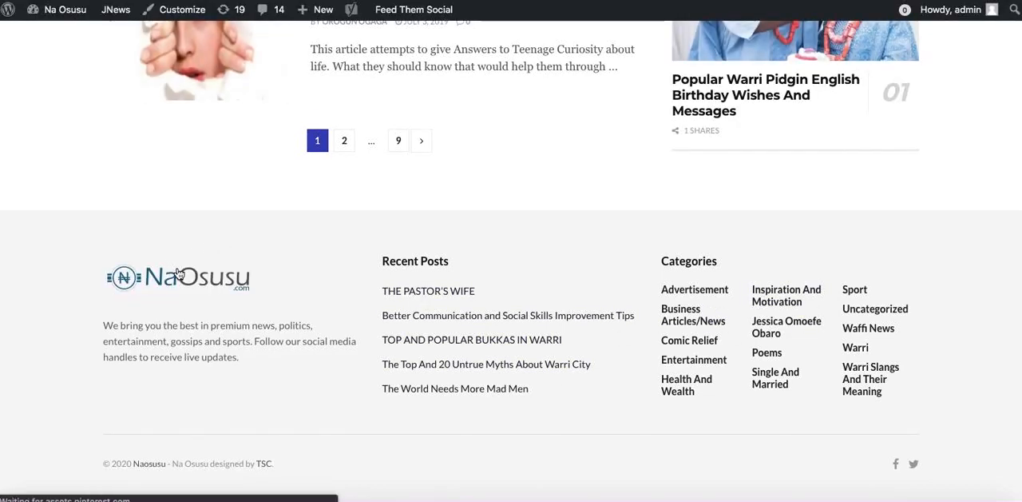
{"action": "scroll", "coordinate": [229, 322], "scroll_direction": "up", "scroll_amount": 8}
Open the Social Icon settings under JNews : Social, Like & View and replace the Facebook icon's URL with "#".
{"action": "scroll", "coordinate": [230, 324], "scroll_direction": "down", "scroll_amount": 8}
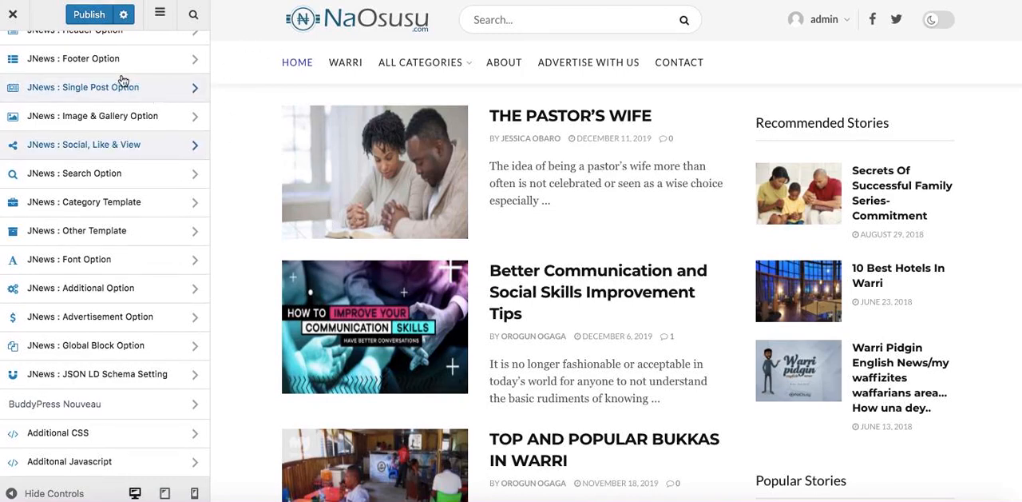
{"action": "left_click", "coordinate": [97, 144]}
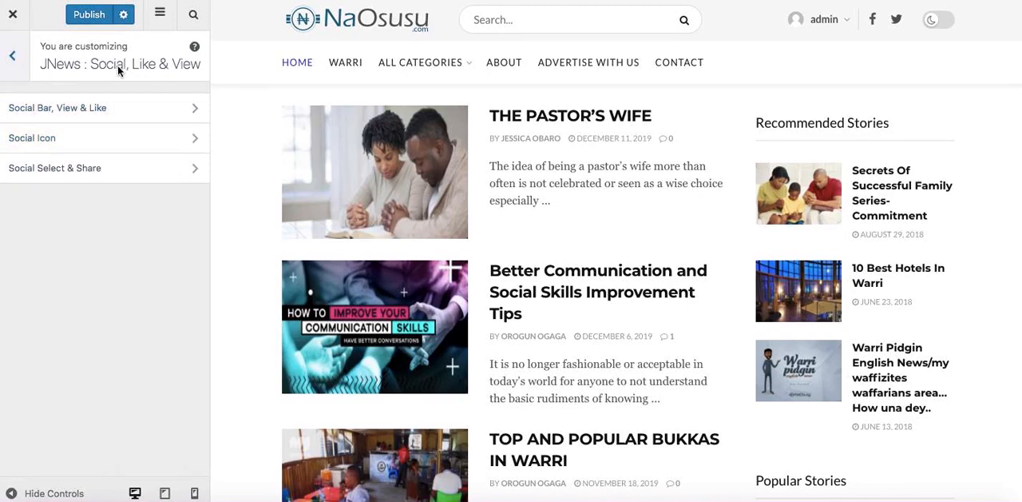
{"action": "left_click", "coordinate": [104, 139]}
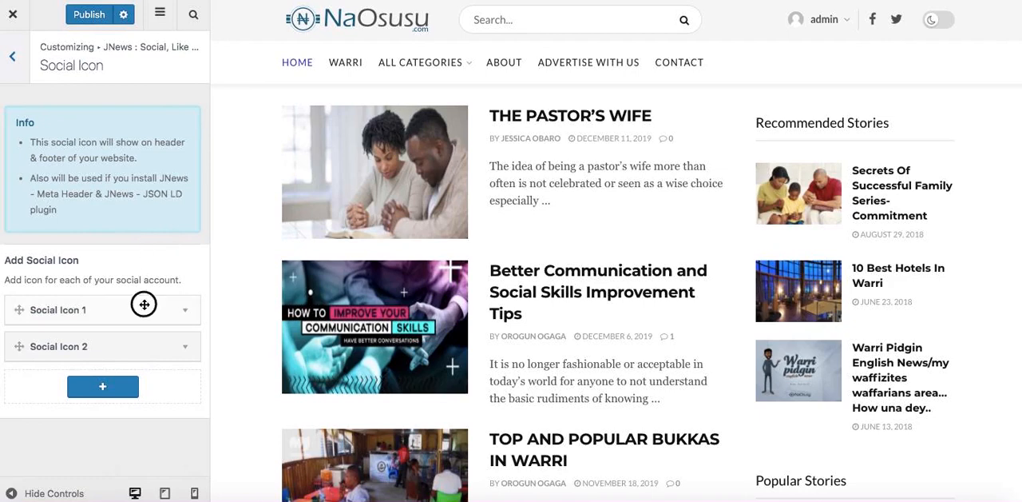
{"action": "left_click", "coordinate": [143, 304]}
{"action": "scroll", "coordinate": [140, 308], "scroll_direction": "down", "scroll_amount": 2}
{"action": "double_click", "coordinate": [95, 327]}
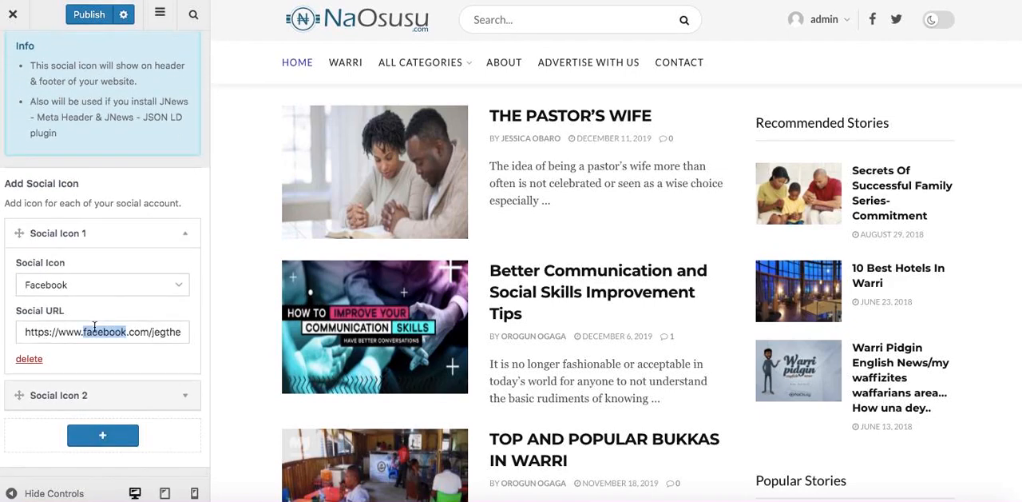
{"action": "triple_click", "coordinate": [94, 327]}
{"action": "type", "text": "#"}
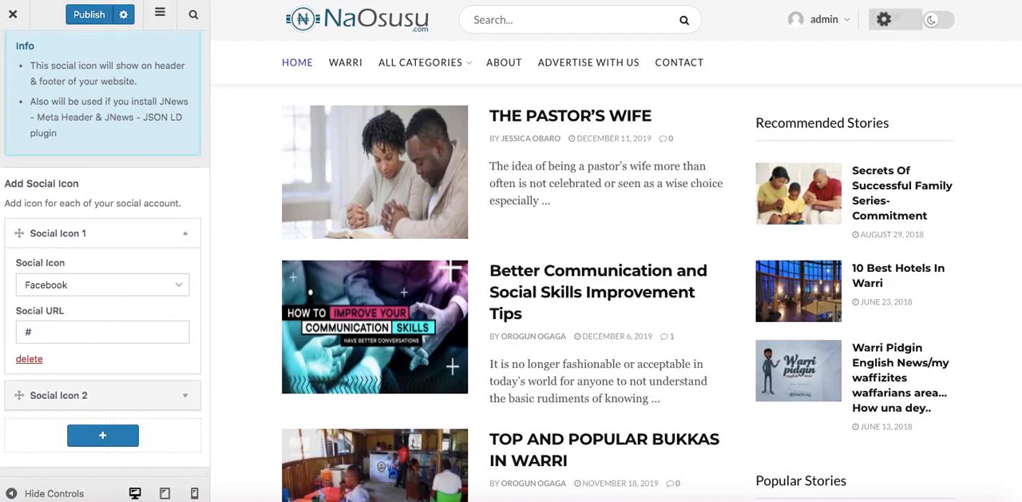
Replace the Social URL of the Twitter icon with "#".
{"action": "left_click", "coordinate": [88, 394]}
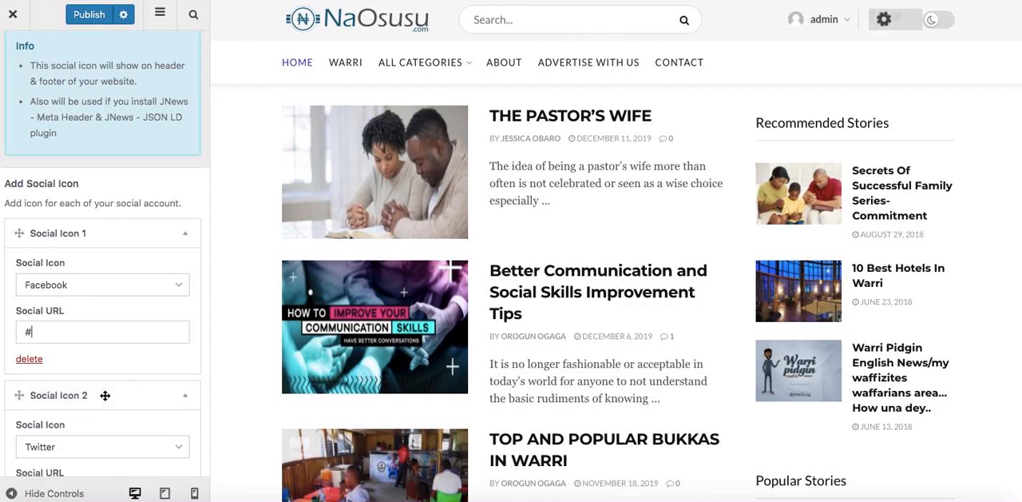
{"action": "scroll", "coordinate": [86, 380], "scroll_direction": "down", "scroll_amount": 2}
{"action": "triple_click", "coordinate": [74, 365]}
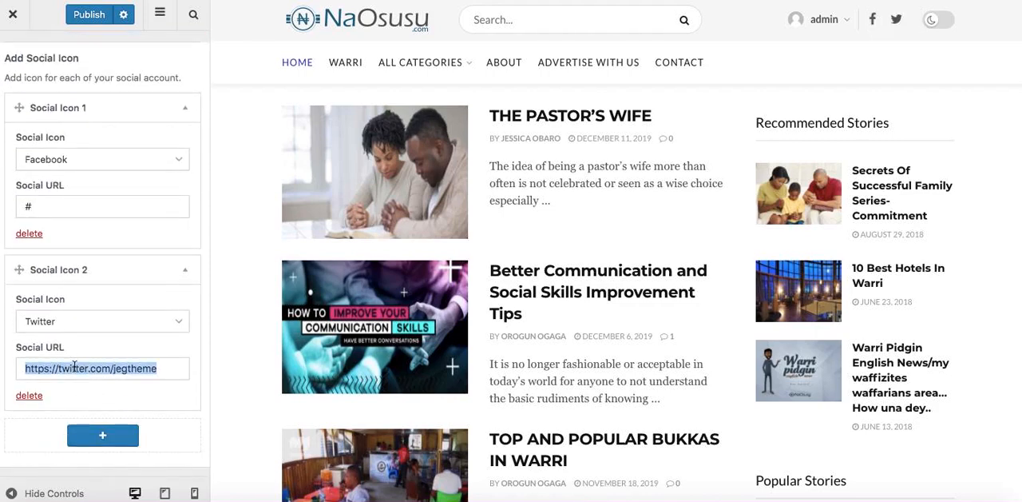
{"action": "type", "text": "#"}
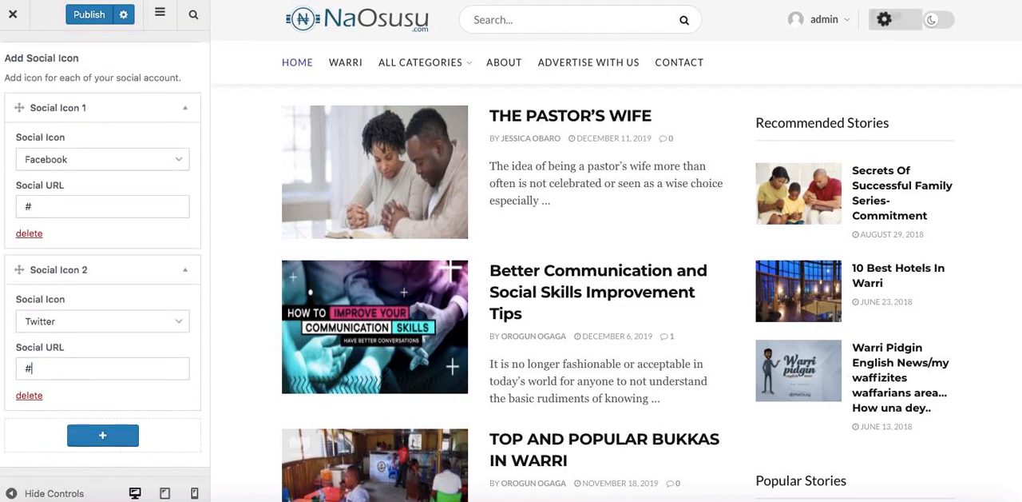
Add a third social icon for Instagram with "#" as its Social URL.
{"action": "left_click", "coordinate": [102, 437]}
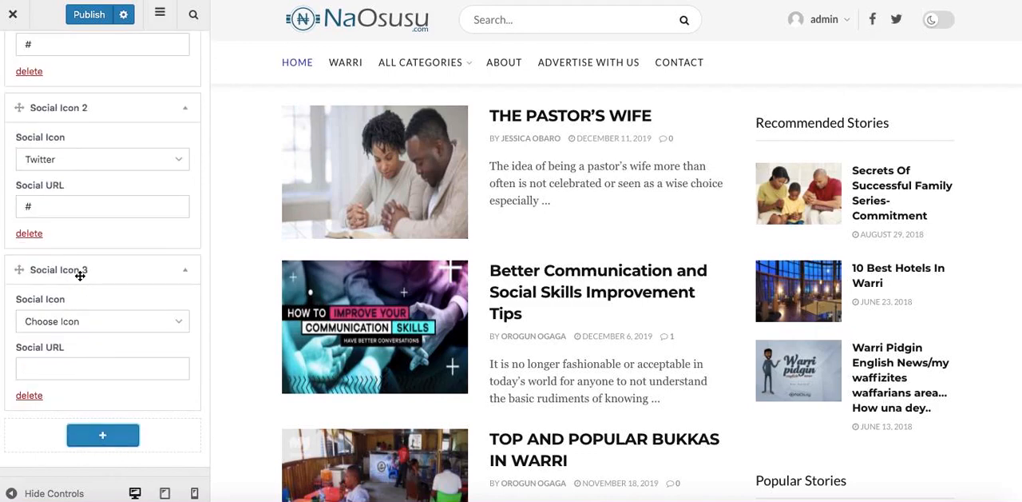
{"action": "left_click", "coordinate": [71, 326]}
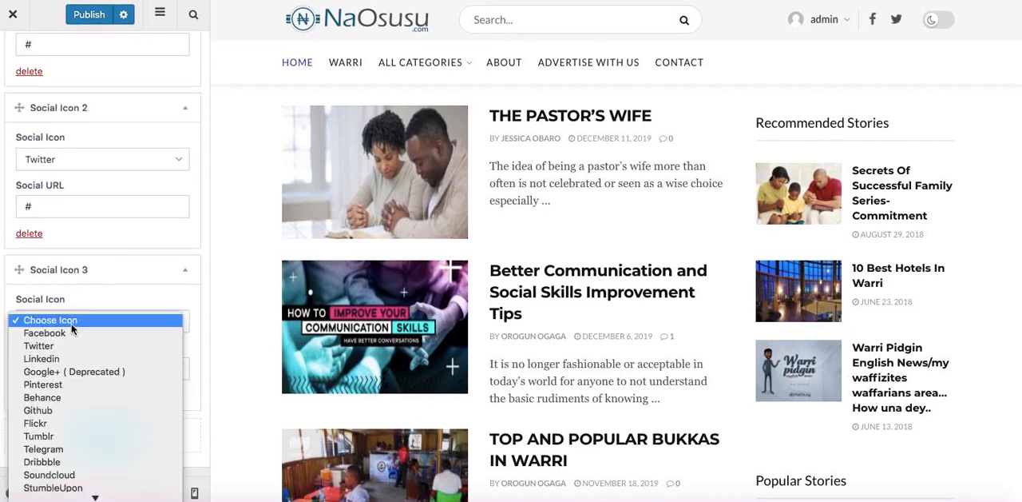
{"action": "left_click", "coordinate": [42, 345]}
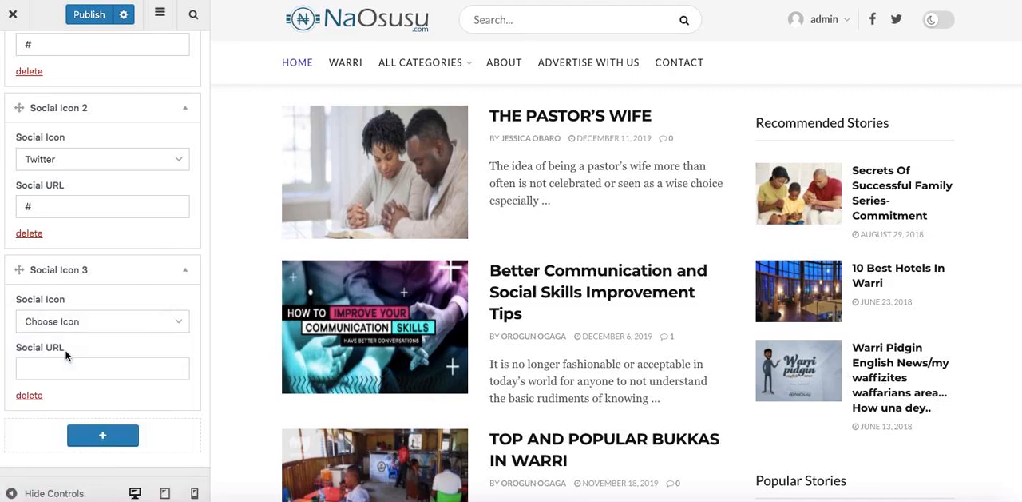
{"action": "left_click", "coordinate": [56, 372]}
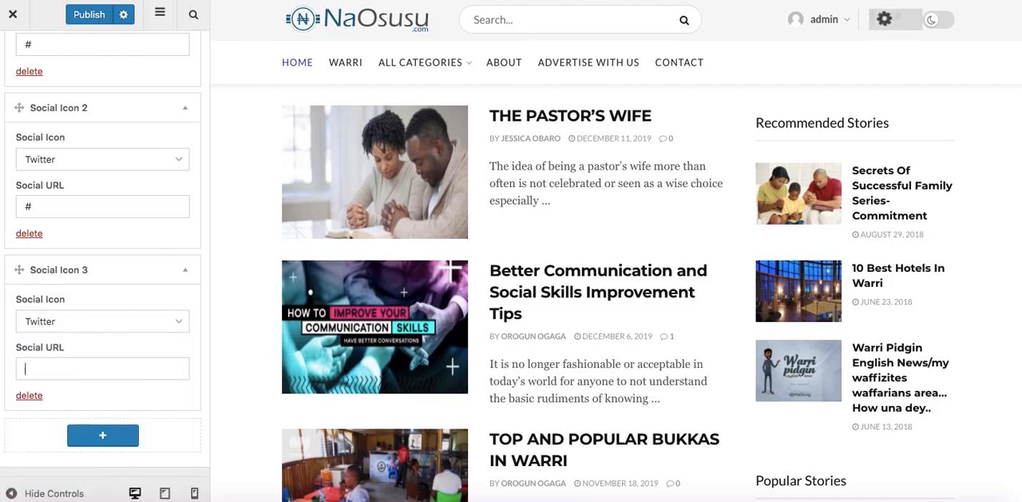
{"action": "type", "text": "#"}
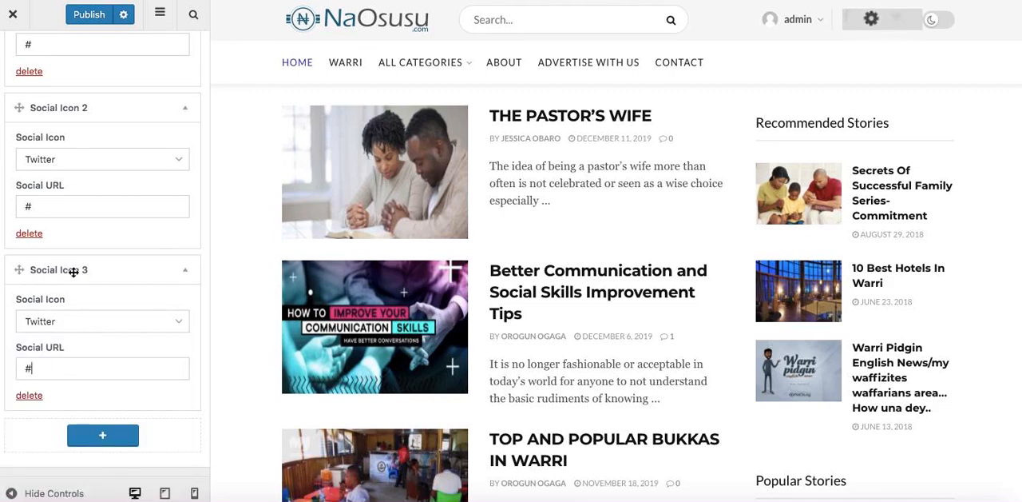
{"action": "left_click", "coordinate": [62, 320]}
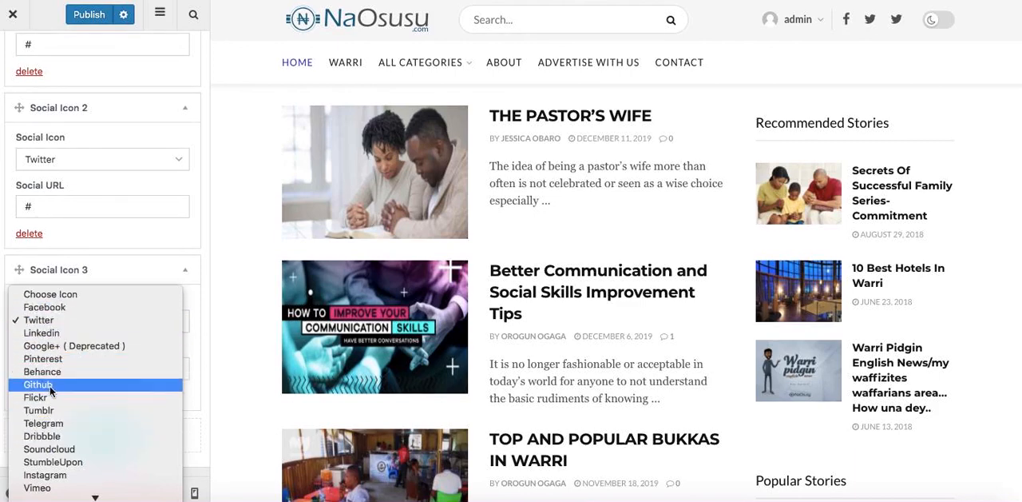
{"action": "scroll", "coordinate": [46, 422], "scroll_direction": "down", "scroll_amount": 3}
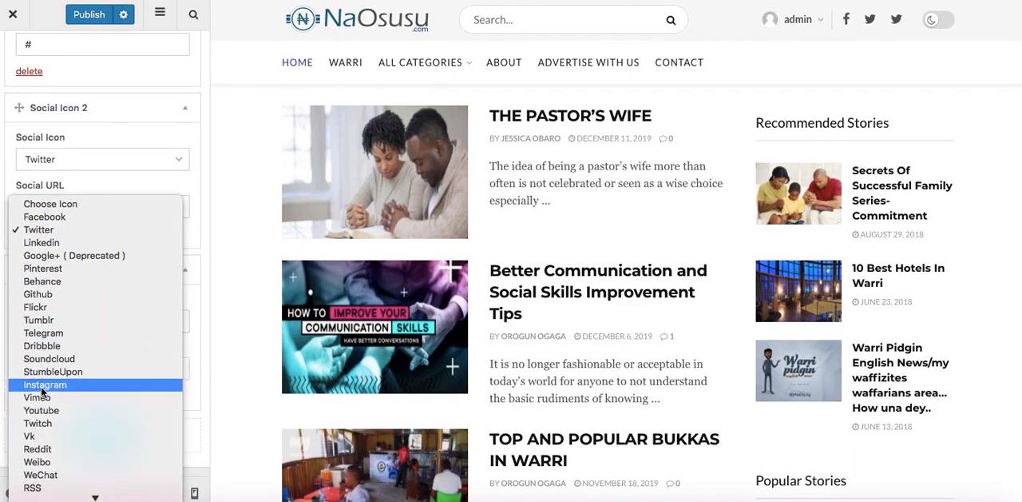
{"action": "left_click", "coordinate": [41, 386]}
Add a fourth social icon for Youtube with "#" as its Social URL.
{"action": "left_click", "coordinate": [83, 432]}
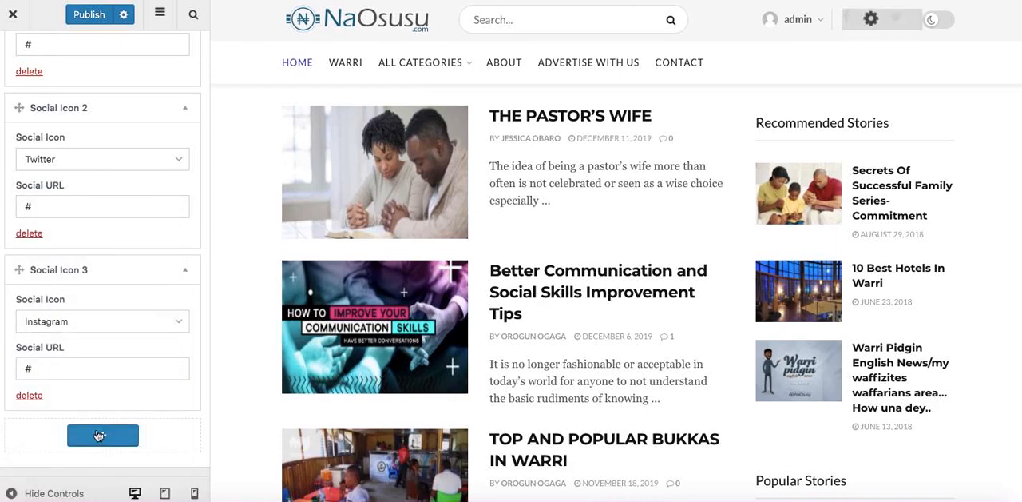
{"action": "left_click", "coordinate": [60, 322]}
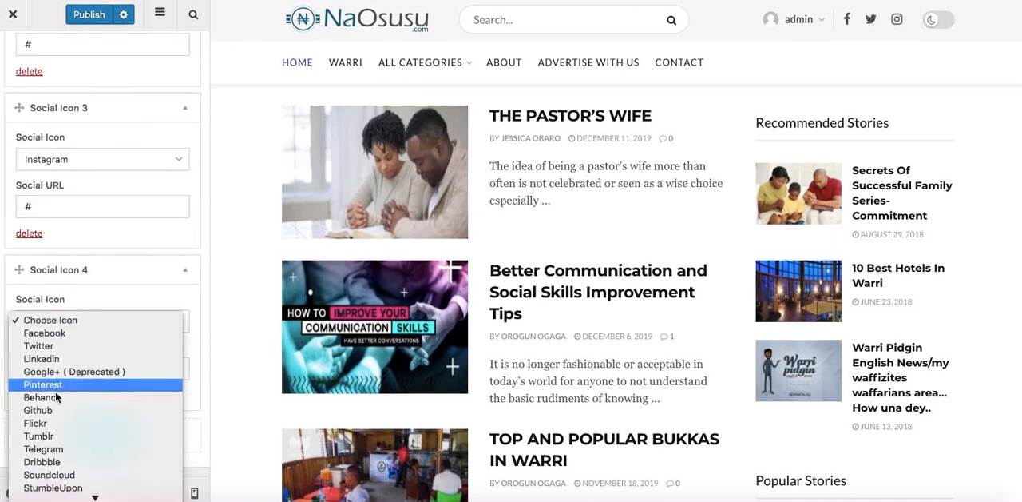
{"action": "scroll", "coordinate": [44, 471], "scroll_direction": "down", "scroll_amount": 5}
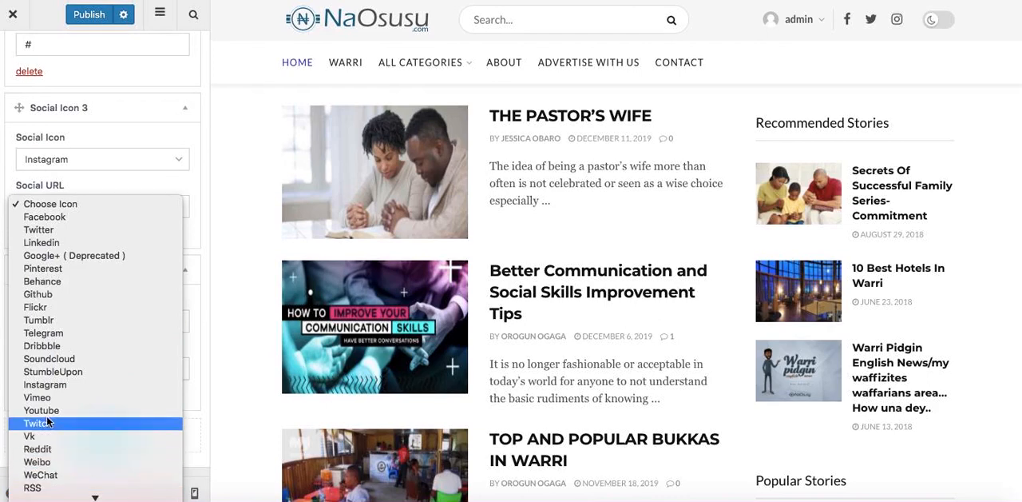
{"action": "left_click", "coordinate": [46, 412]}
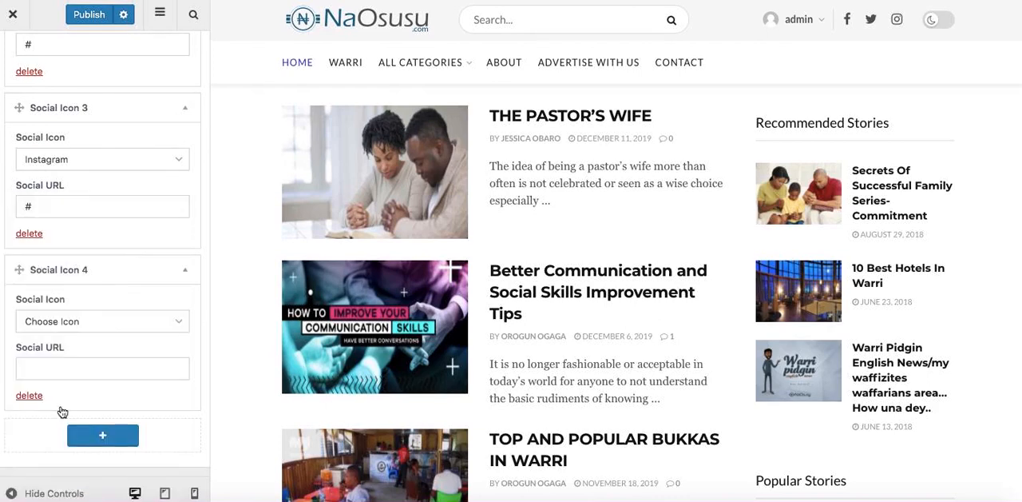
{"action": "left_click", "coordinate": [61, 364]}
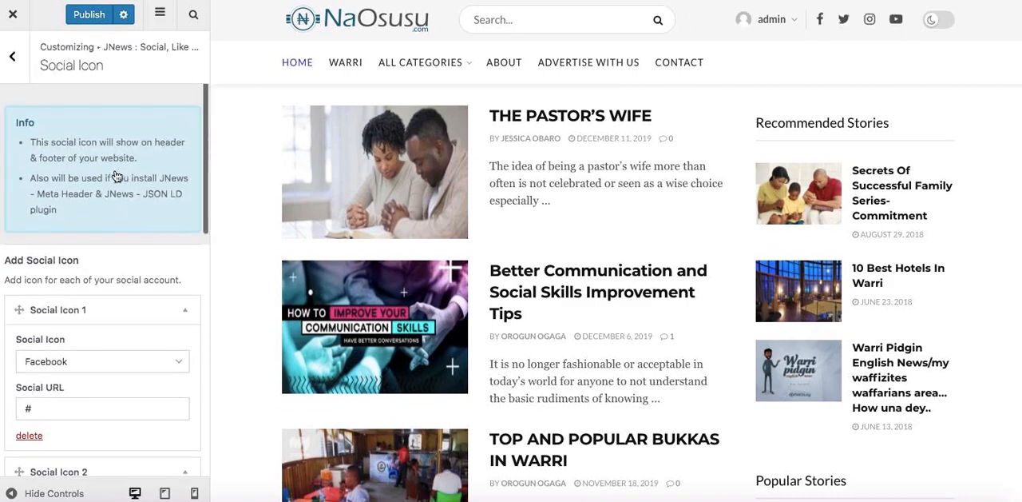
{"action": "scroll", "coordinate": [45, 260], "scroll_direction": "down", "scroll_amount": 10}
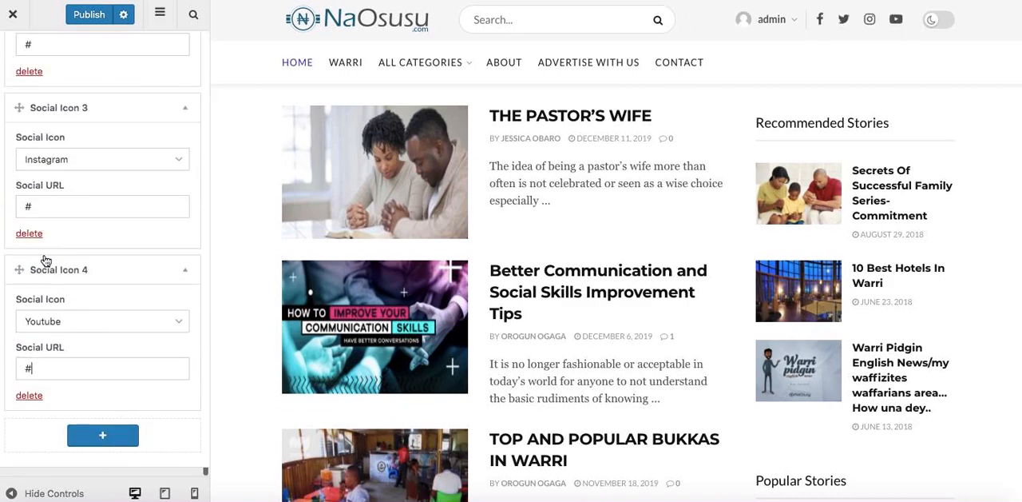
{"action": "scroll", "coordinate": [94, 319], "scroll_direction": "up", "scroll_amount": 10}
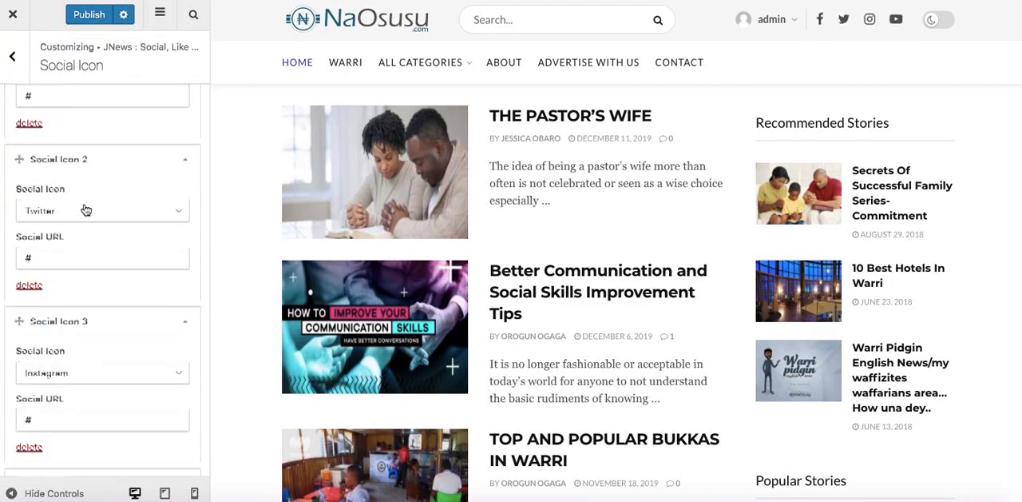
Check the social icons in the previewed site's header and footer, and open the Social Select & Share settings.
{"action": "left_click", "coordinate": [15, 77]}
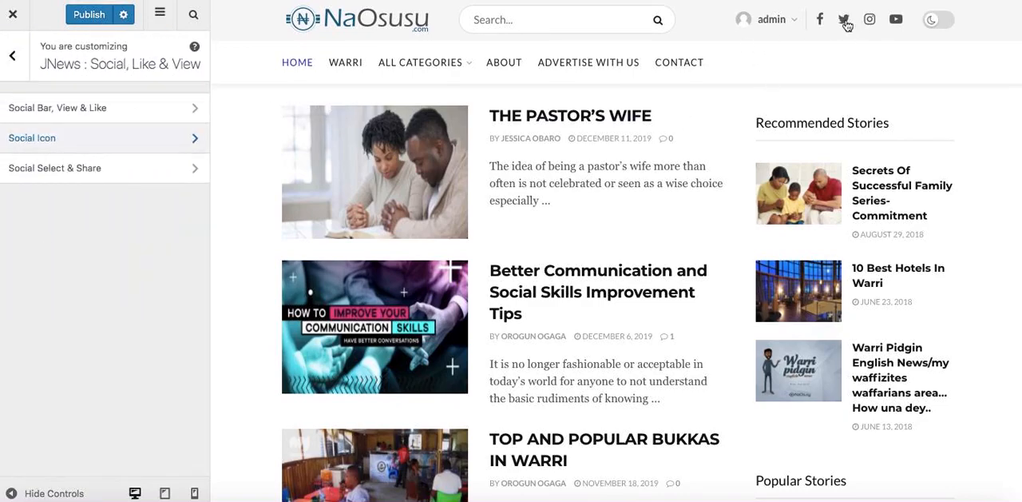
{"action": "scroll", "coordinate": [874, 267], "scroll_direction": "down", "scroll_amount": 20}
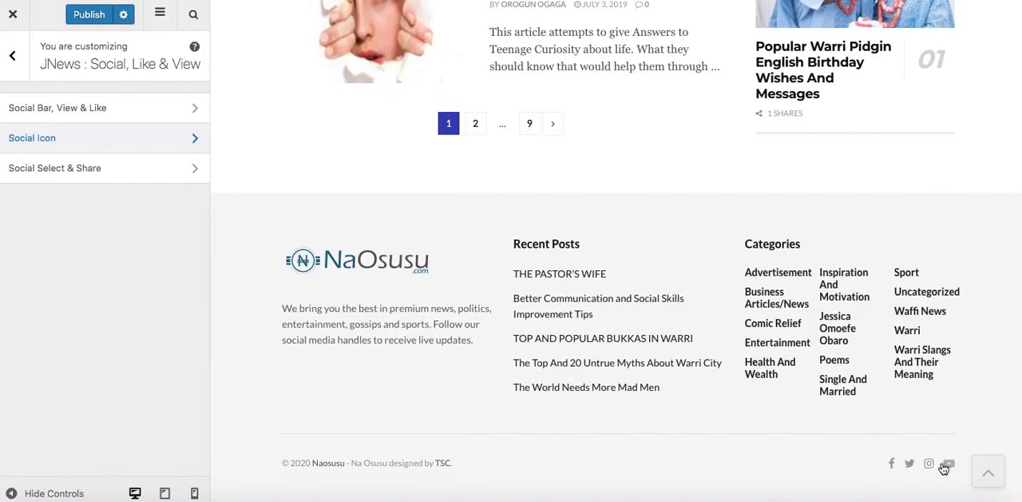
{"action": "scroll", "coordinate": [971, 188], "scroll_direction": "up", "scroll_amount": 20}
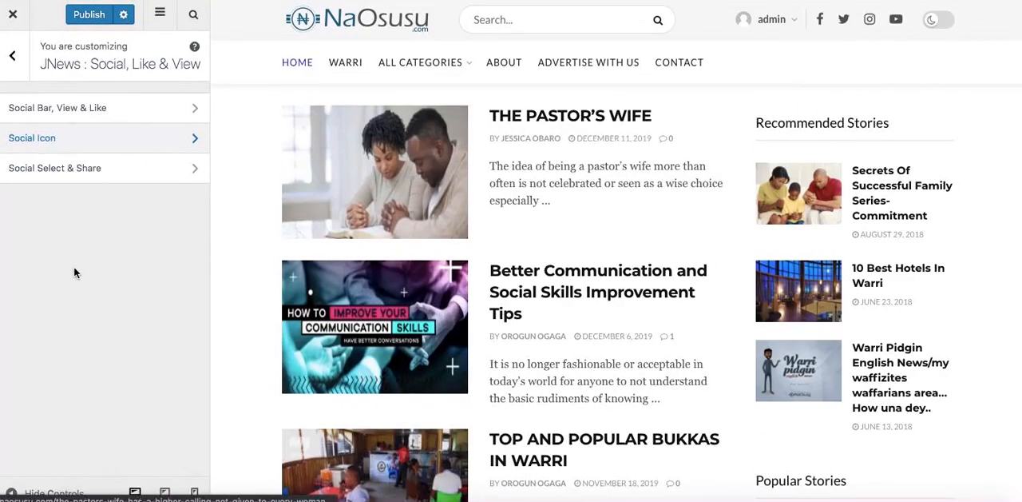
{"action": "left_click", "coordinate": [83, 169]}
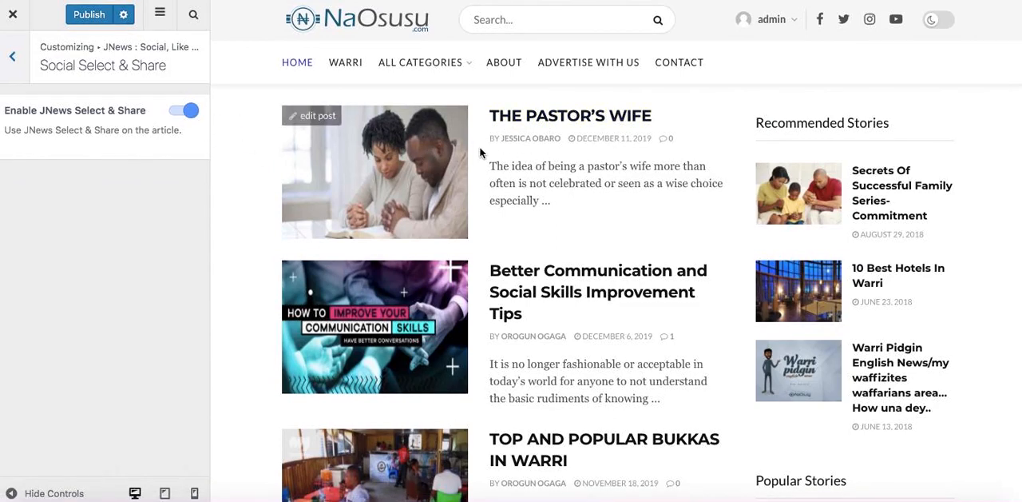
Open the Social Bar, View & Like settings and go to the Share Bar Social Icon options.
{"action": "left_click", "coordinate": [16, 59]}
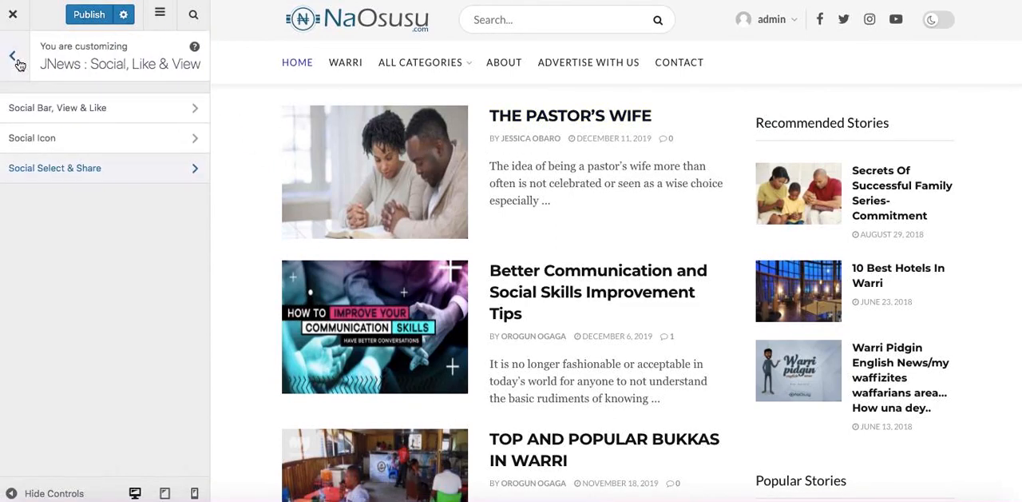
{"action": "left_click", "coordinate": [46, 110]}
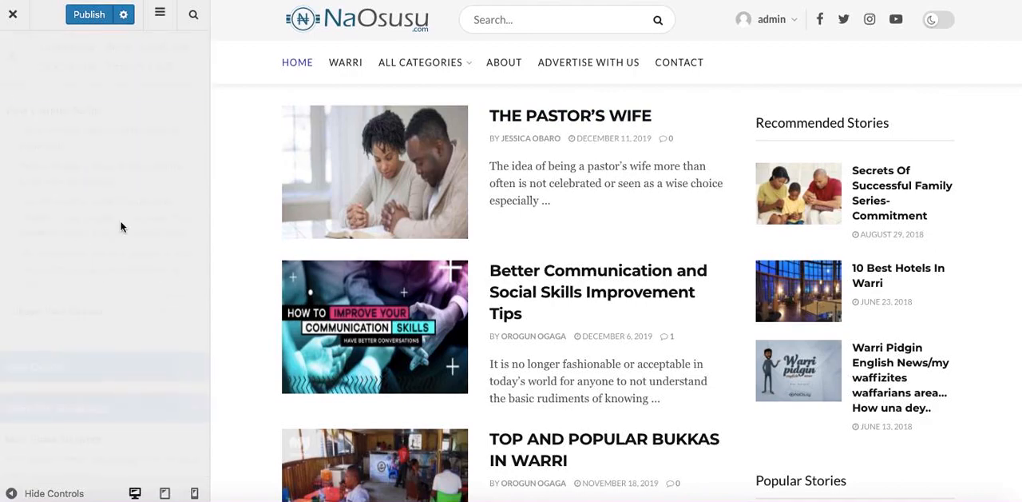
{"action": "scroll", "coordinate": [151, 266], "scroll_direction": "down", "scroll_amount": 5}
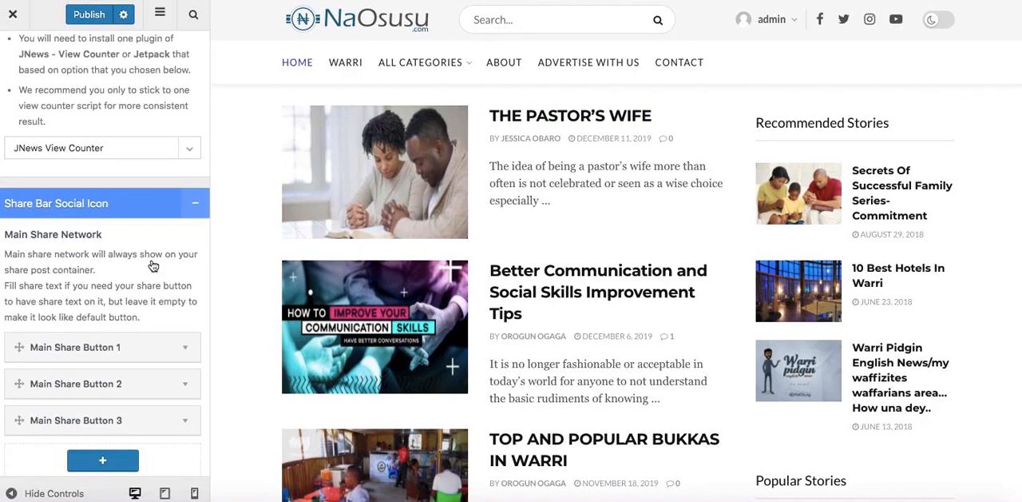
{"action": "scroll", "coordinate": [152, 265], "scroll_direction": "down", "scroll_amount": 5}
Examine the settings of the existing main share buttons one after another.
{"action": "left_click", "coordinate": [113, 157]}
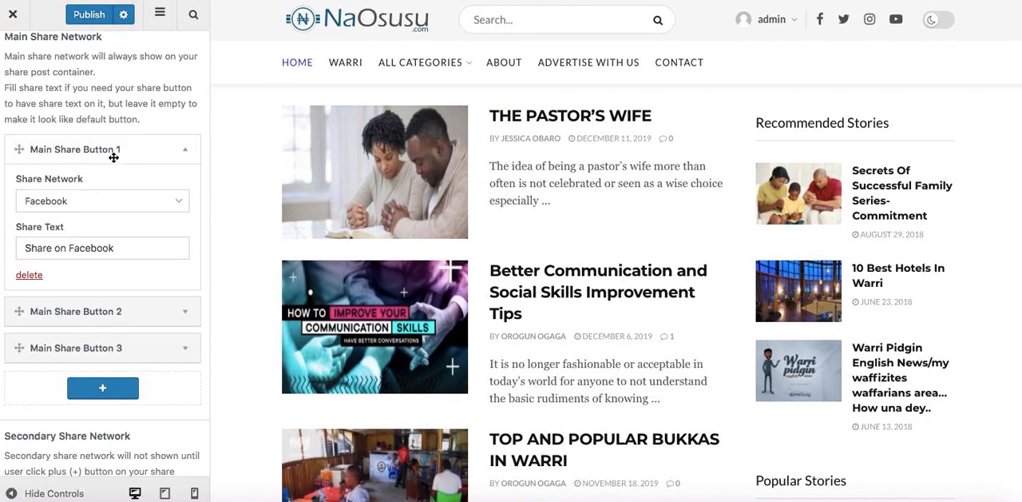
{"action": "left_click", "coordinate": [113, 157]}
{"action": "left_click", "coordinate": [130, 196]}
{"action": "left_click", "coordinate": [130, 198]}
{"action": "left_click", "coordinate": [129, 229]}
{"action": "left_click", "coordinate": [130, 228]}
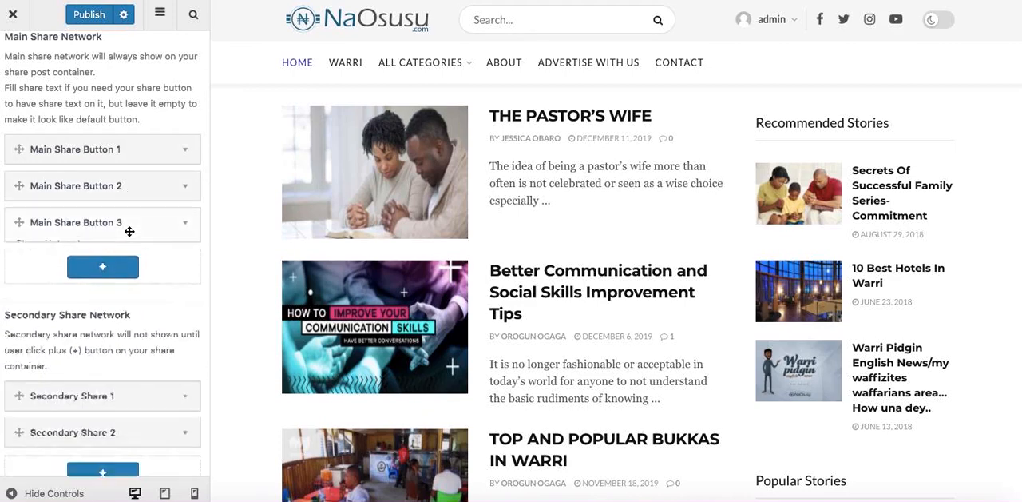
Delete the deprecated Google+ main share button and accept the redirect to the page showing the change.
{"action": "left_click", "coordinate": [156, 228]}
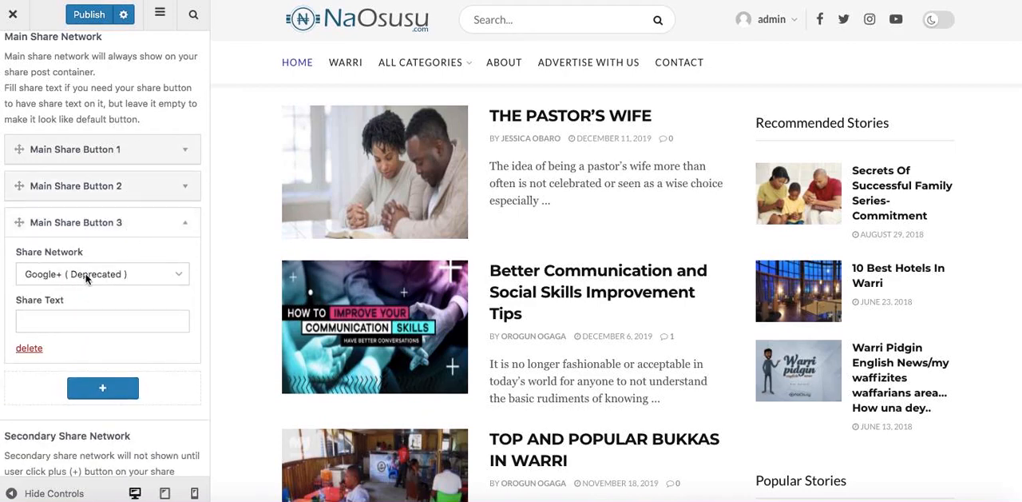
{"action": "left_click", "coordinate": [30, 349]}
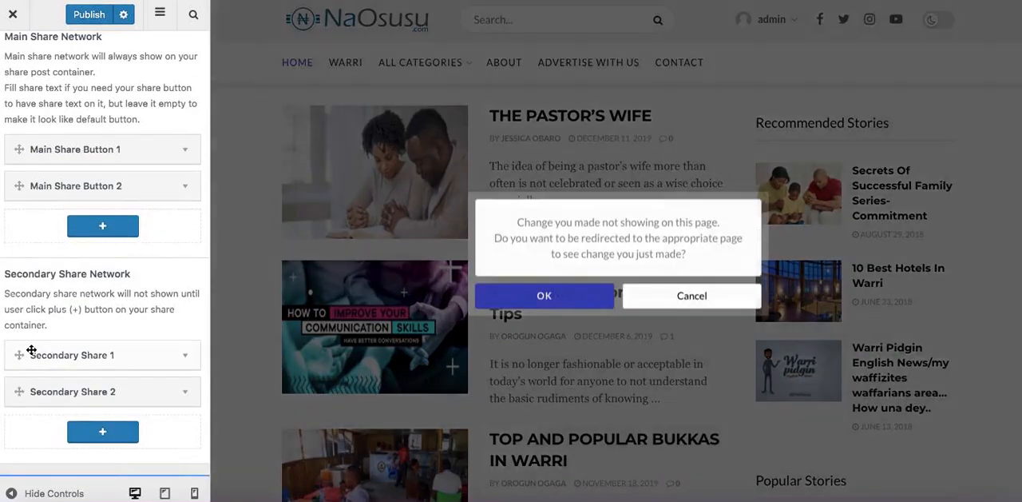
{"action": "left_click", "coordinate": [532, 297]}
Leave the Social Bar, View & Like settings and publish the customizer changes.
{"action": "scroll", "coordinate": [112, 312], "scroll_direction": "down", "scroll_amount": 2}
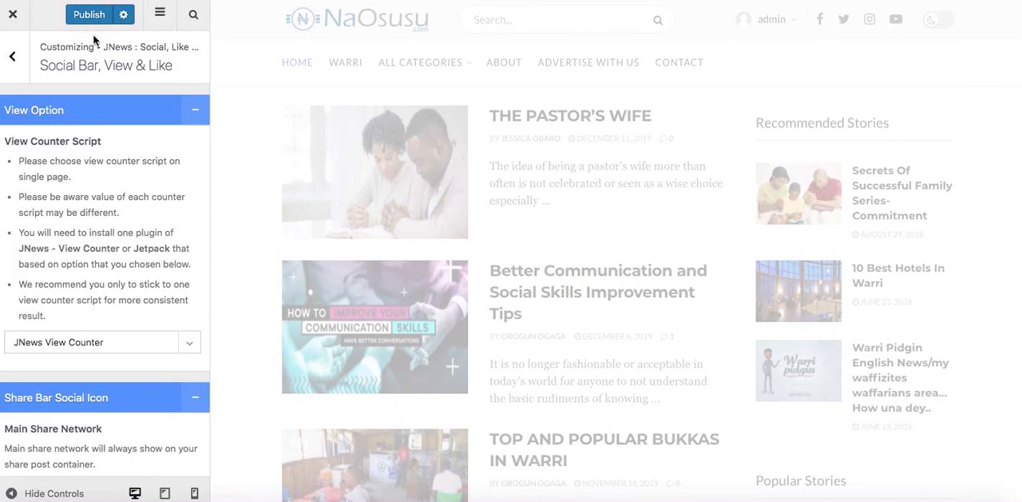
{"action": "left_click", "coordinate": [12, 55]}
{"action": "left_click", "coordinate": [87, 14]}
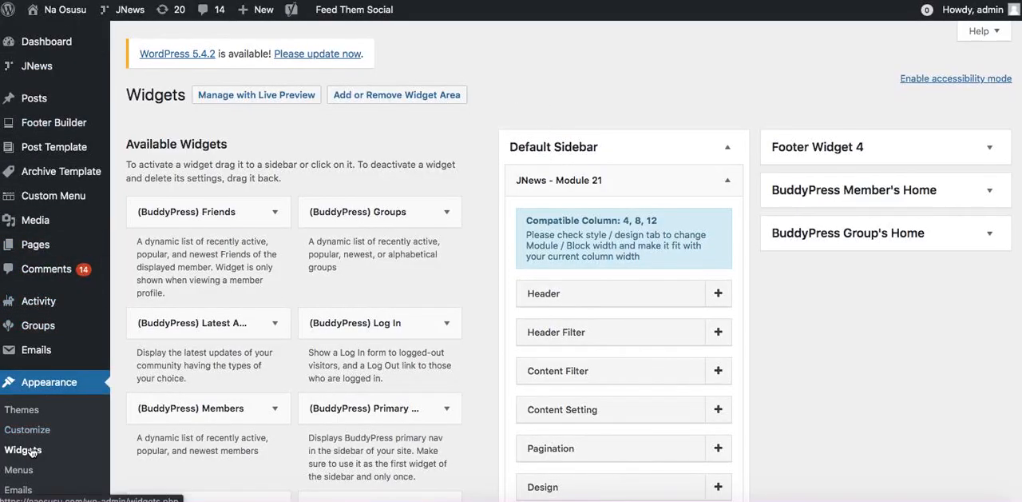
Collapse the Default Sidebar on the Widgets page and examine the Recommended Stories and Popular Stories blocks on the live homepage.
{"action": "left_click", "coordinate": [727, 180]}
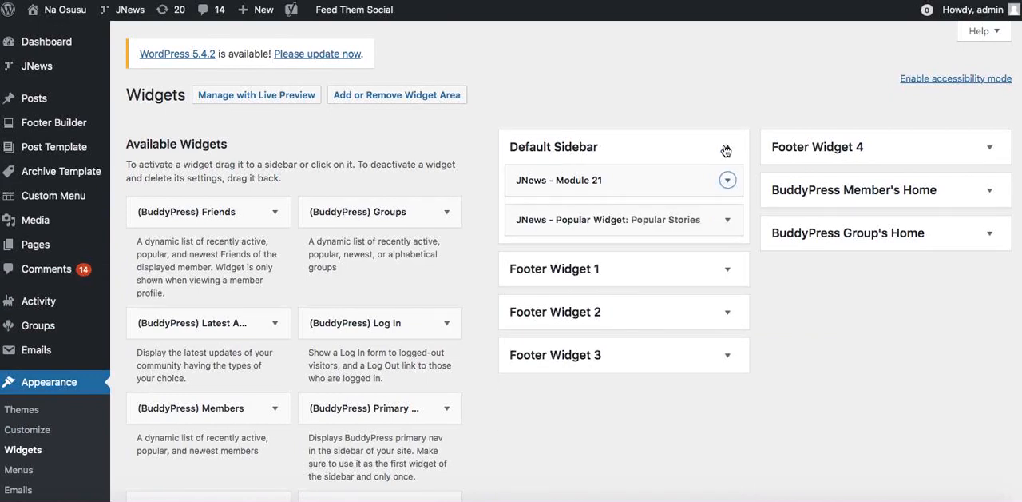
{"action": "left_click", "coordinate": [727, 149]}
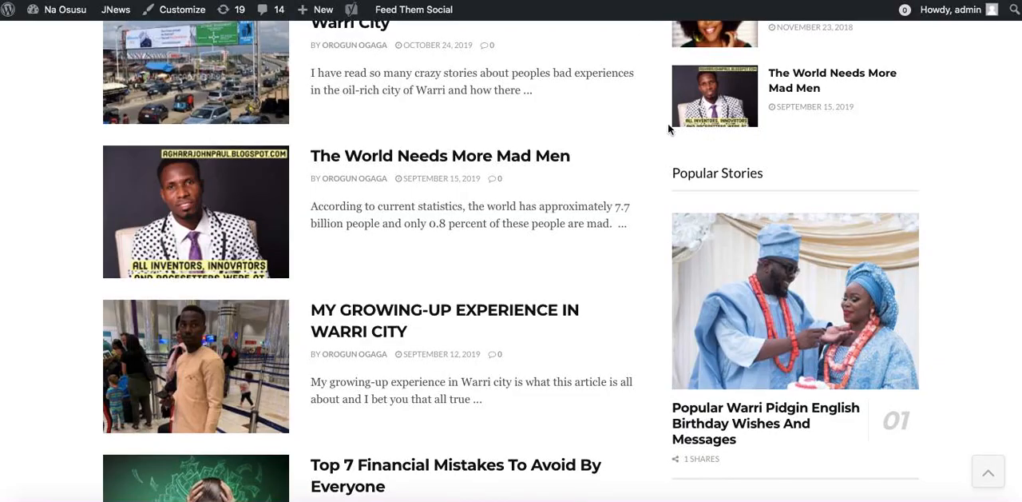
{"action": "scroll", "coordinate": [707, 169], "scroll_direction": "up", "scroll_amount": 10}
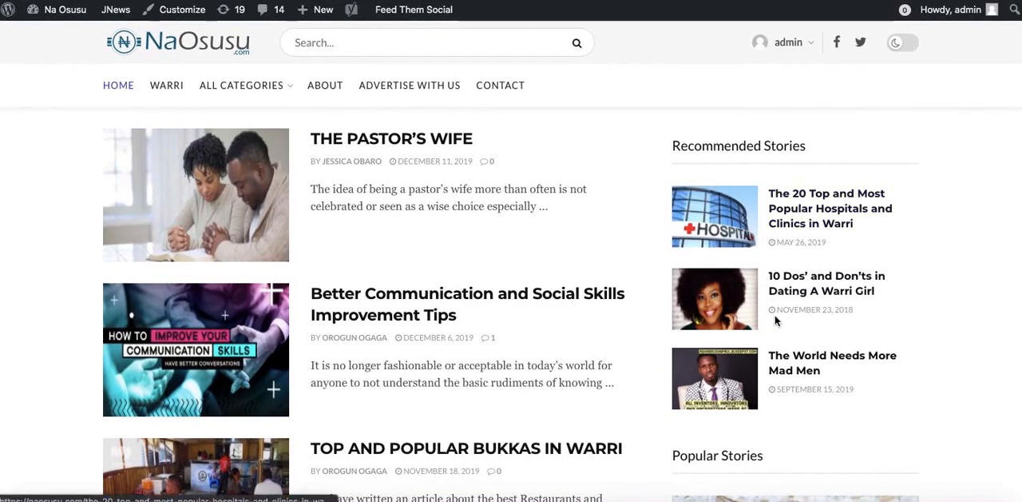
{"action": "scroll", "coordinate": [785, 392], "scroll_direction": "down", "scroll_amount": 3}
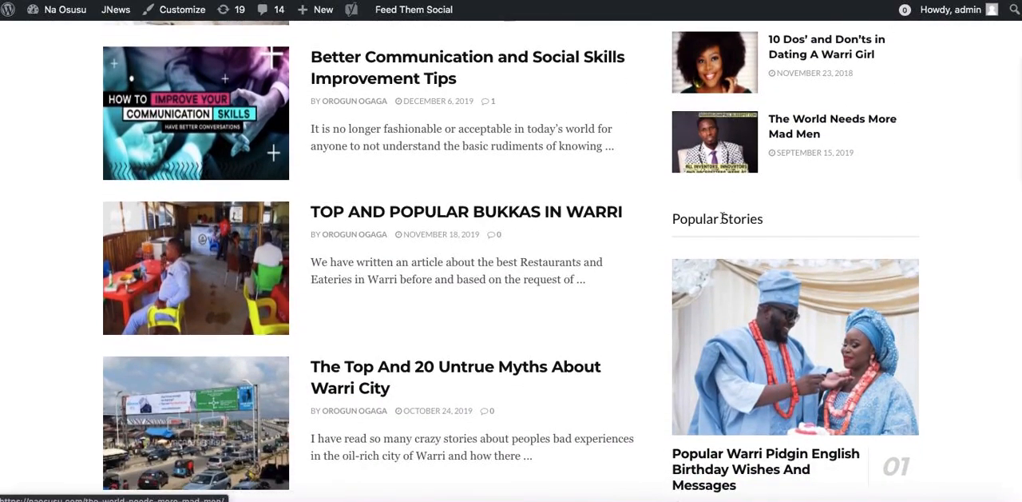
{"action": "scroll", "coordinate": [762, 345], "scroll_direction": "down", "scroll_amount": 4}
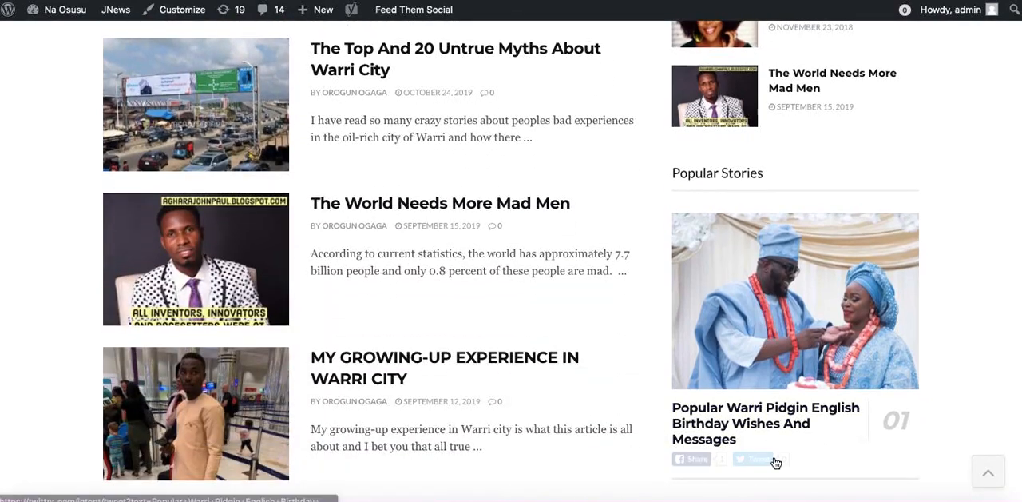
{"action": "scroll", "coordinate": [775, 460], "scroll_direction": "down", "scroll_amount": 3}
{"action": "scroll", "coordinate": [743, 222], "scroll_direction": "up", "scroll_amount": 10}
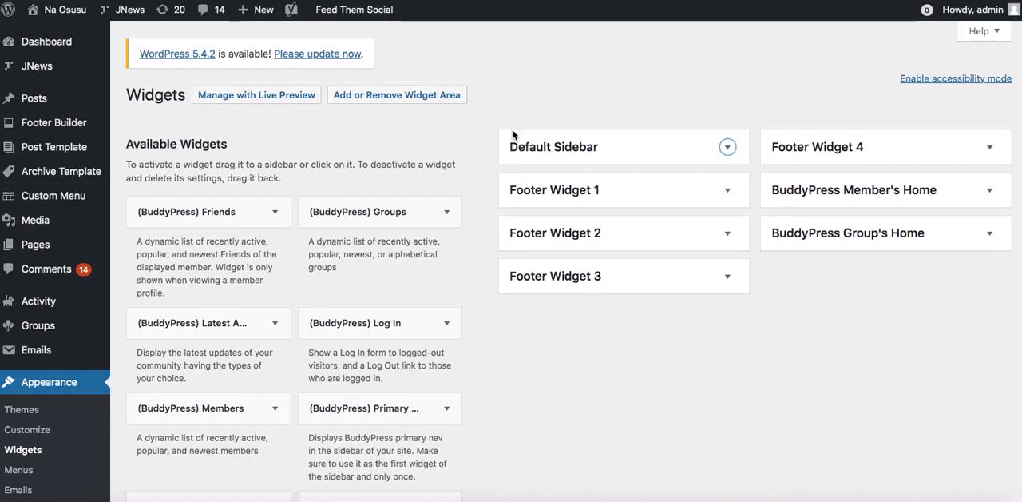
Expand the JNews - Module 21 widget in the Default Sidebar and examine its Header settings.
{"action": "left_click", "coordinate": [728, 148]}
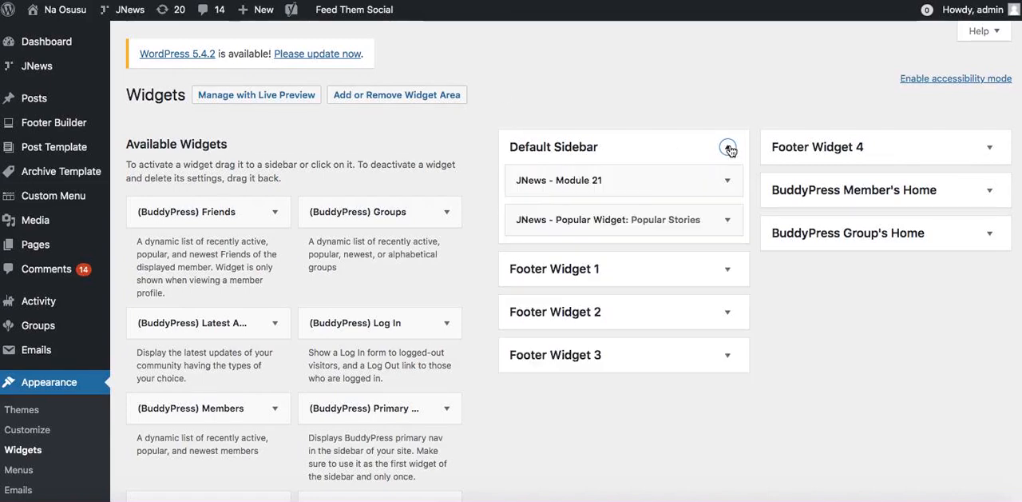
{"action": "left_click", "coordinate": [727, 180]}
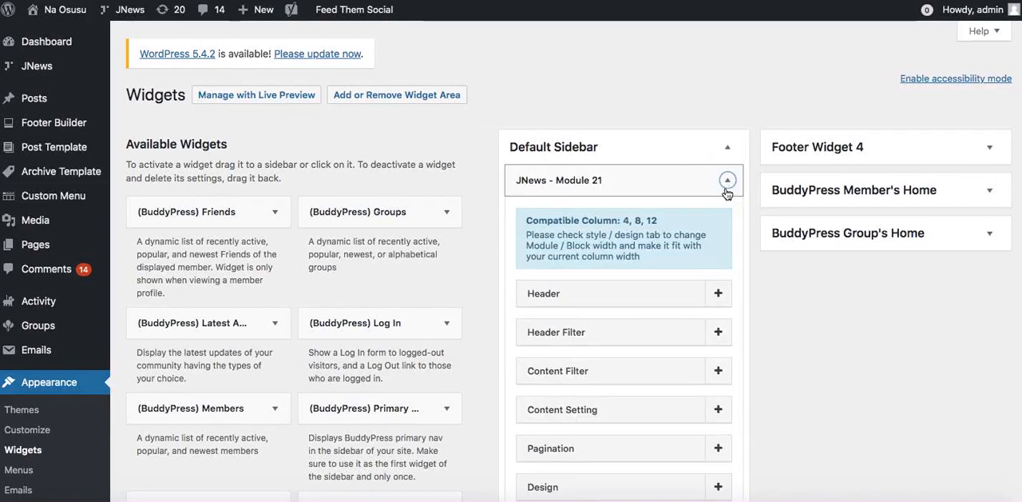
{"action": "left_click", "coordinate": [708, 295]}
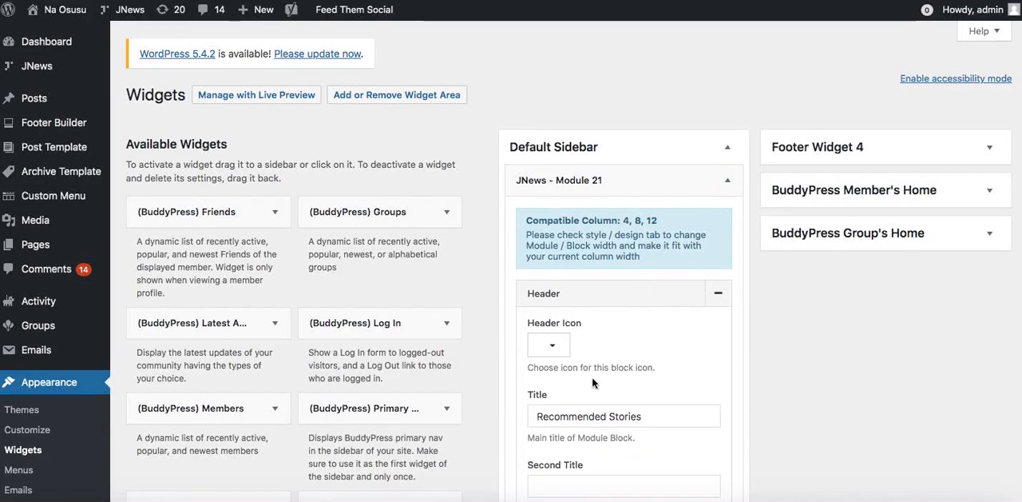
{"action": "scroll", "coordinate": [627, 417], "scroll_direction": "down", "scroll_amount": 3}
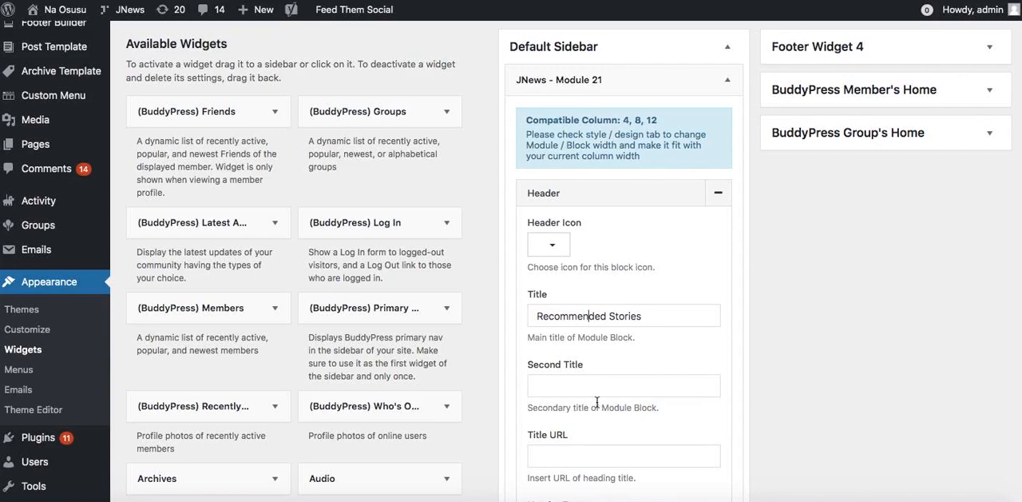
{"action": "scroll", "coordinate": [597, 400], "scroll_direction": "down", "scroll_amount": 6}
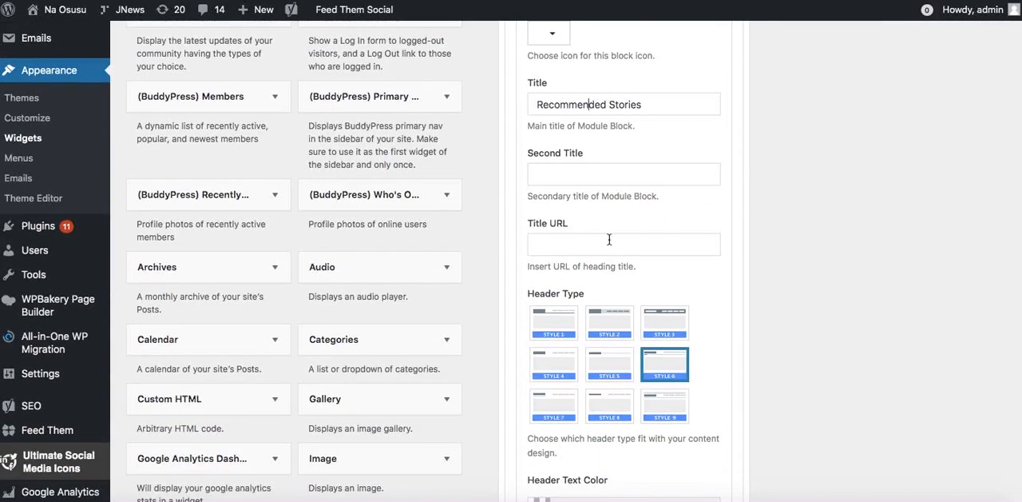
{"action": "scroll", "coordinate": [609, 239], "scroll_direction": "up", "scroll_amount": 4}
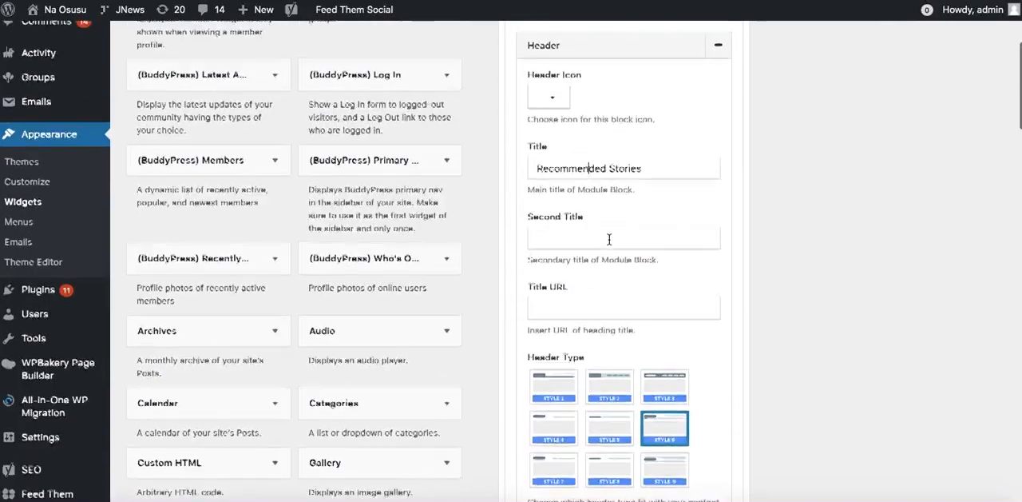
{"action": "scroll", "coordinate": [610, 242], "scroll_direction": "down", "scroll_amount": 12}
{"action": "scroll", "coordinate": [610, 244], "scroll_direction": "down", "scroll_amount": 7}
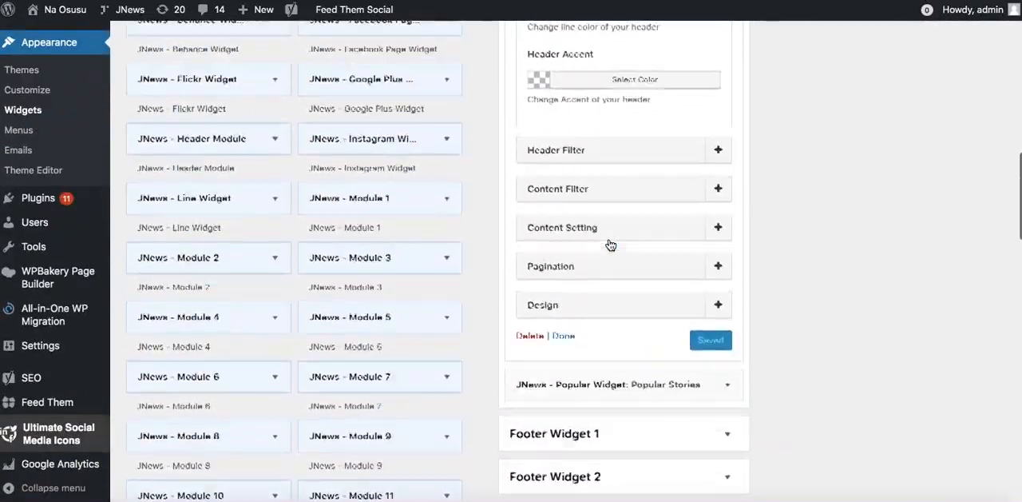
{"action": "scroll", "coordinate": [610, 243], "scroll_direction": "up", "scroll_amount": 20}
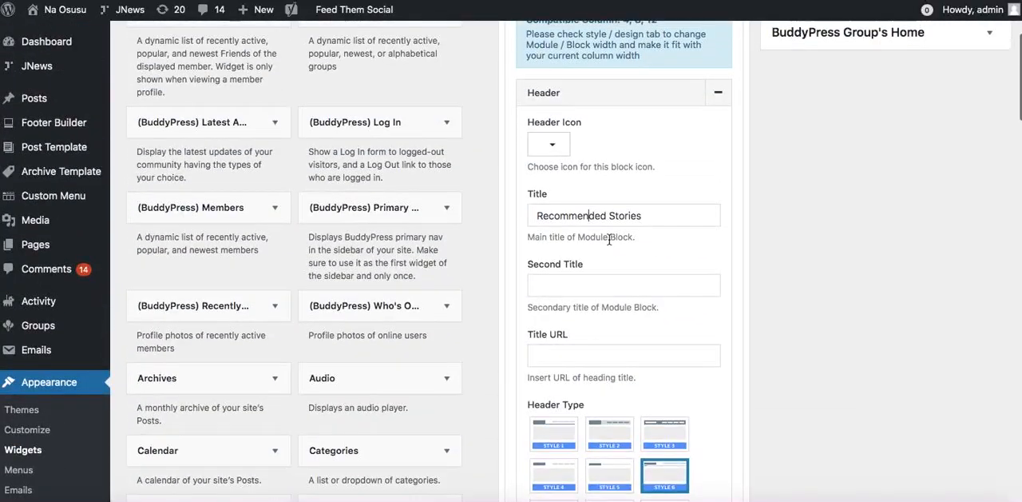
{"action": "scroll", "coordinate": [610, 242], "scroll_direction": "down", "scroll_amount": 9}
{"action": "scroll", "coordinate": [610, 244], "scroll_direction": "up", "scroll_amount": 15}
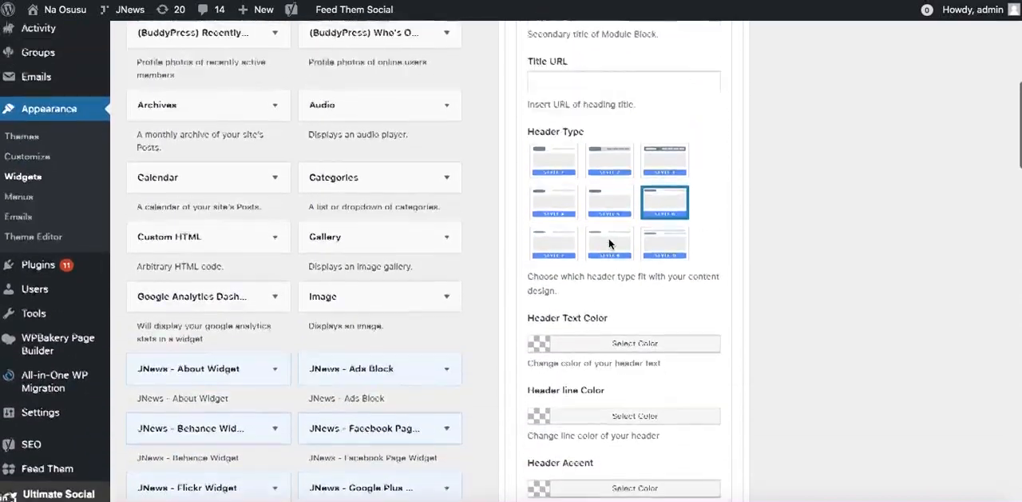
{"action": "left_click", "coordinate": [717, 253]}
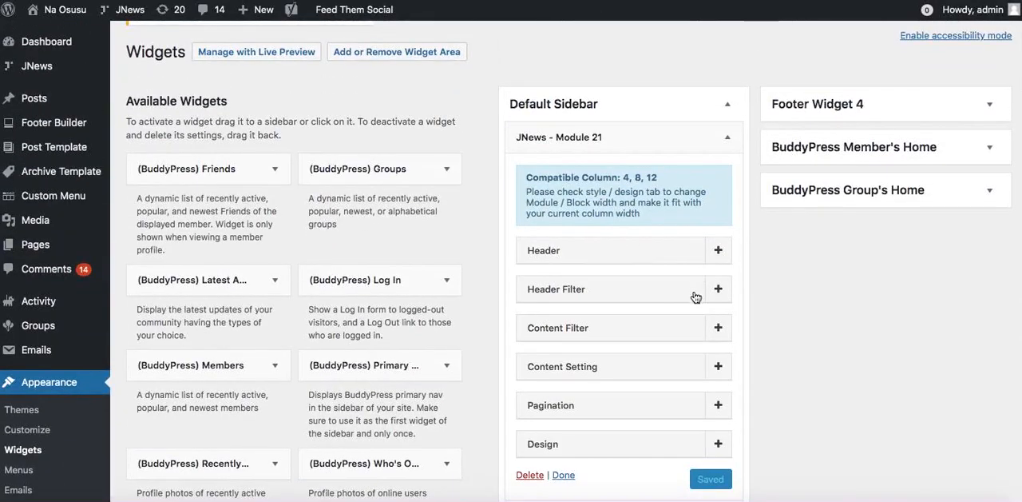
Examine the Header Filter settings of the JNews - Module 21 widget.
{"action": "left_click", "coordinate": [639, 296]}
{"action": "left_click", "coordinate": [640, 296]}
{"action": "left_click", "coordinate": [637, 295]}
{"action": "scroll", "coordinate": [601, 341], "scroll_direction": "down", "scroll_amount": 7}
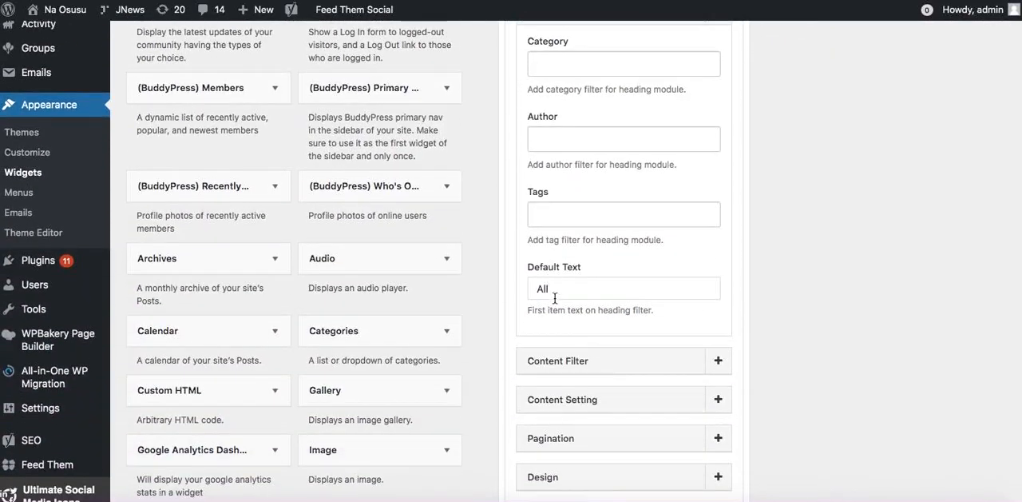
{"action": "scroll", "coordinate": [551, 293], "scroll_direction": "up", "scroll_amount": 5}
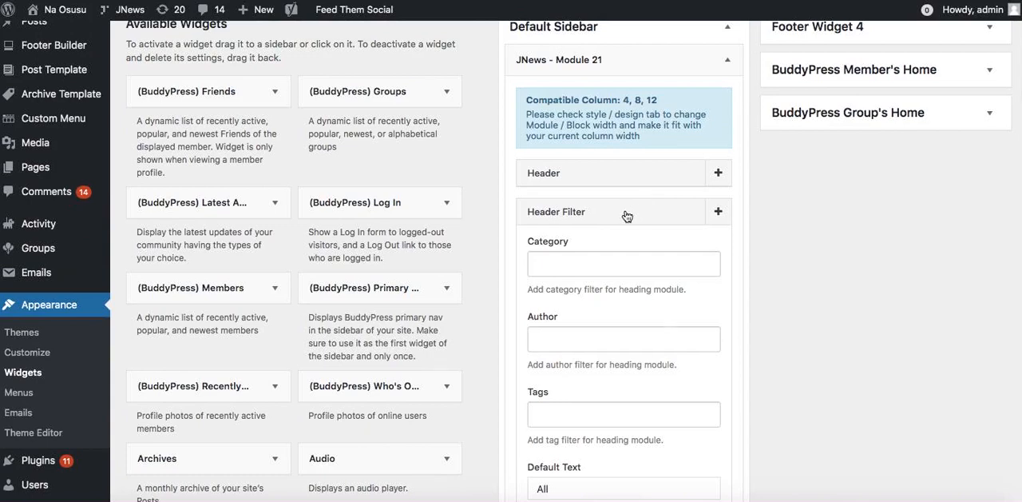
{"action": "left_click", "coordinate": [627, 215]}
Examine the Content Filter settings of the JNews - Module 21 widget.
{"action": "left_click", "coordinate": [593, 260]}
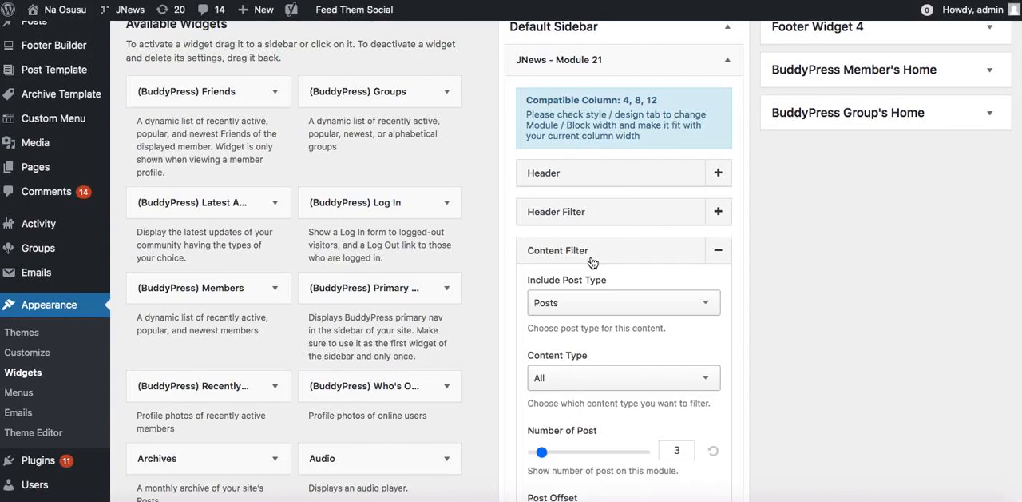
{"action": "left_click", "coordinate": [592, 260]}
{"action": "left_click", "coordinate": [593, 260]}
{"action": "left_click", "coordinate": [597, 254]}
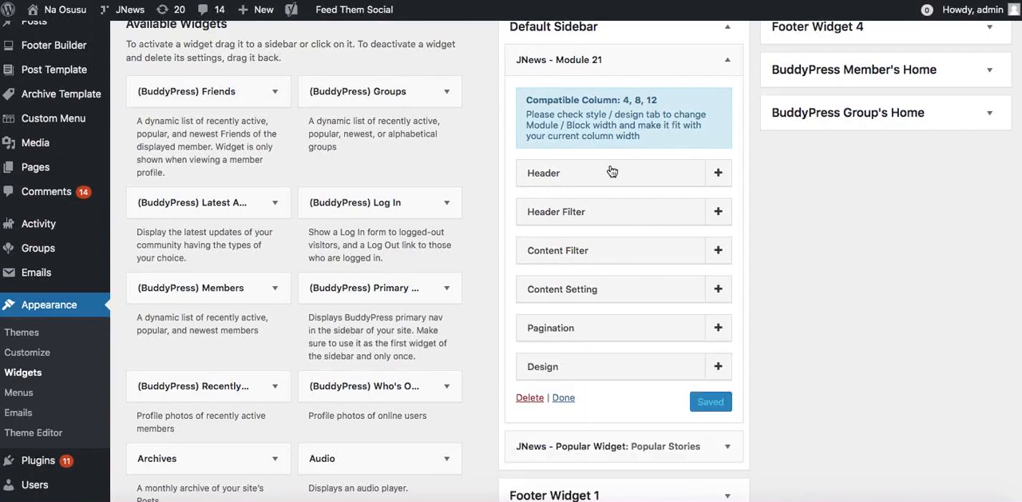
Examine the Design settings of the JNews - Module 21 widget.
{"action": "scroll", "coordinate": [588, 301], "scroll_direction": "down", "scroll_amount": 3}
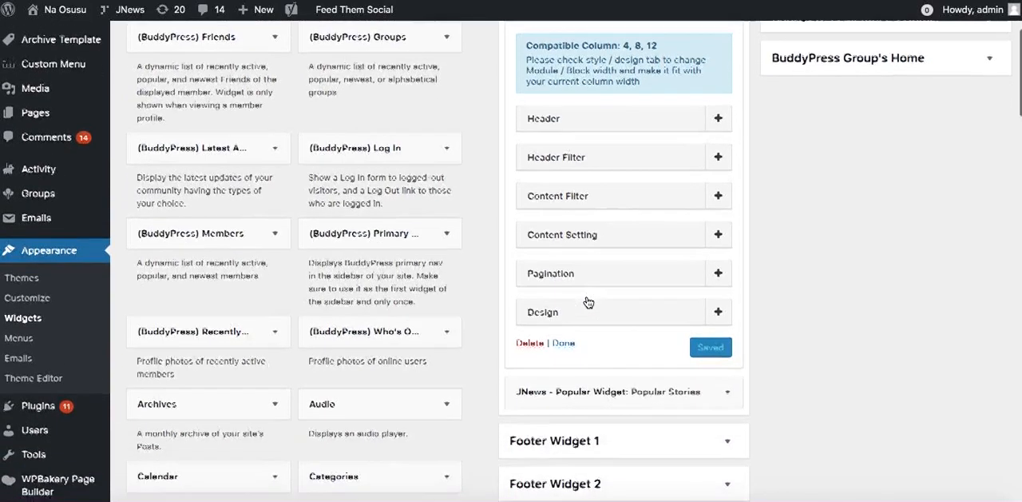
{"action": "left_click", "coordinate": [599, 277]}
{"action": "scroll", "coordinate": [598, 276], "scroll_direction": "down", "scroll_amount": 10}
{"action": "scroll", "coordinate": [597, 271], "scroll_direction": "up", "scroll_amount": 8}
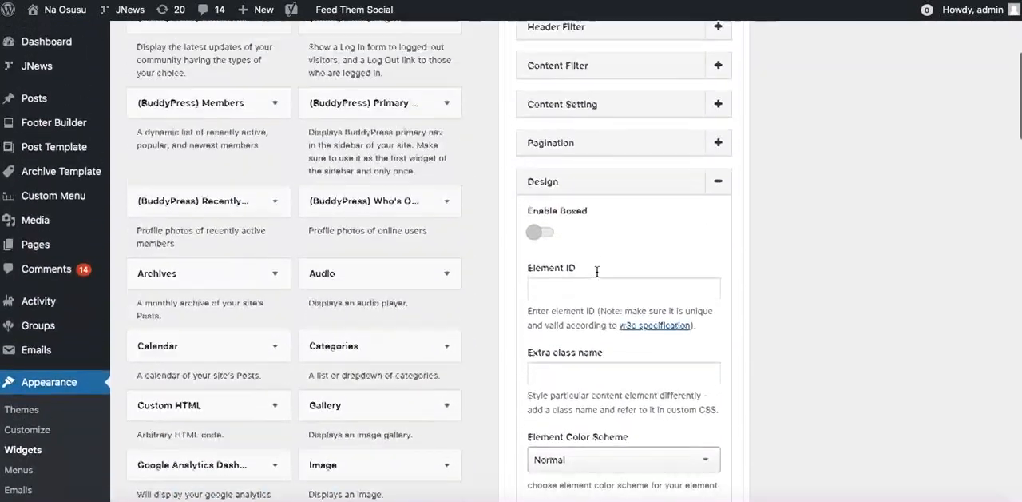
{"action": "left_click", "coordinate": [599, 181]}
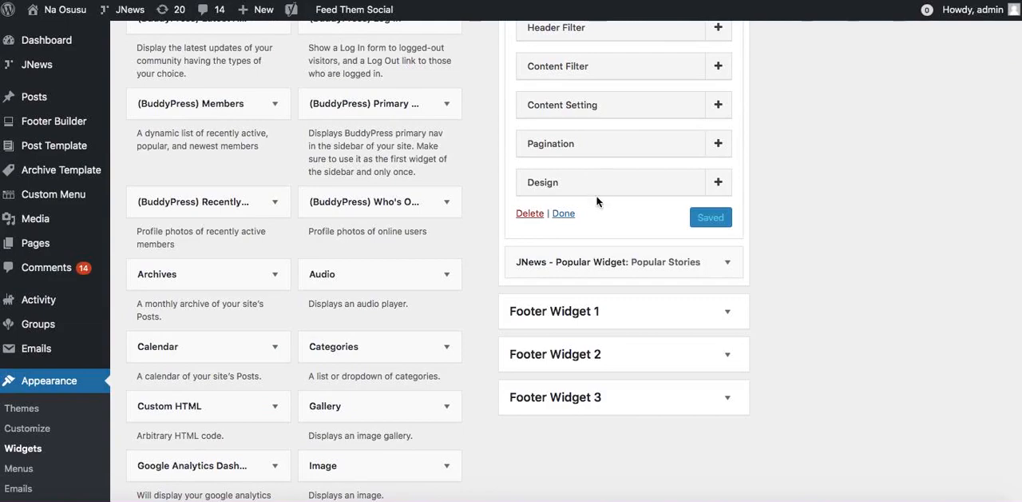
Open the General settings of the Popular Stories widget and check that block on the live homepage.
{"action": "left_click_drag", "start_coordinate": [632, 266], "coordinate": [629, 228]}
{"action": "left_click", "coordinate": [631, 224]}
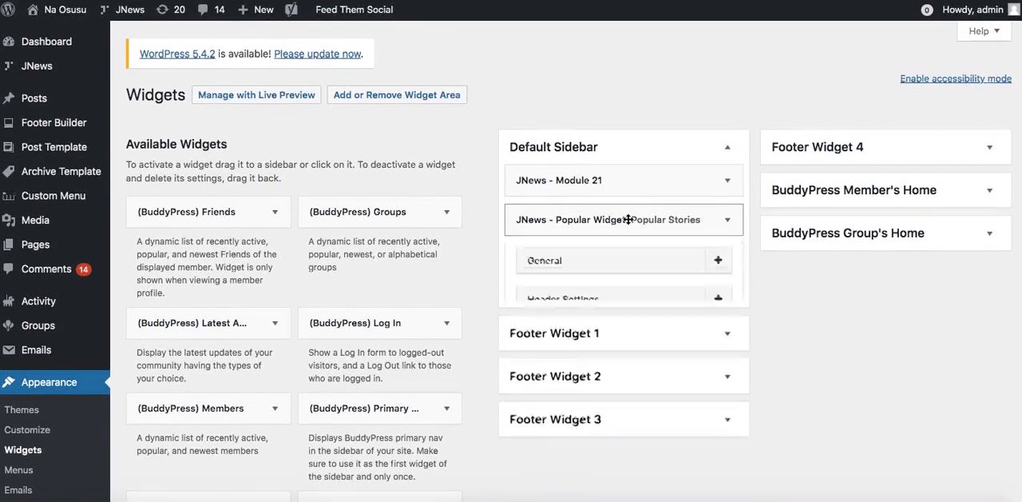
{"action": "left_click", "coordinate": [605, 265]}
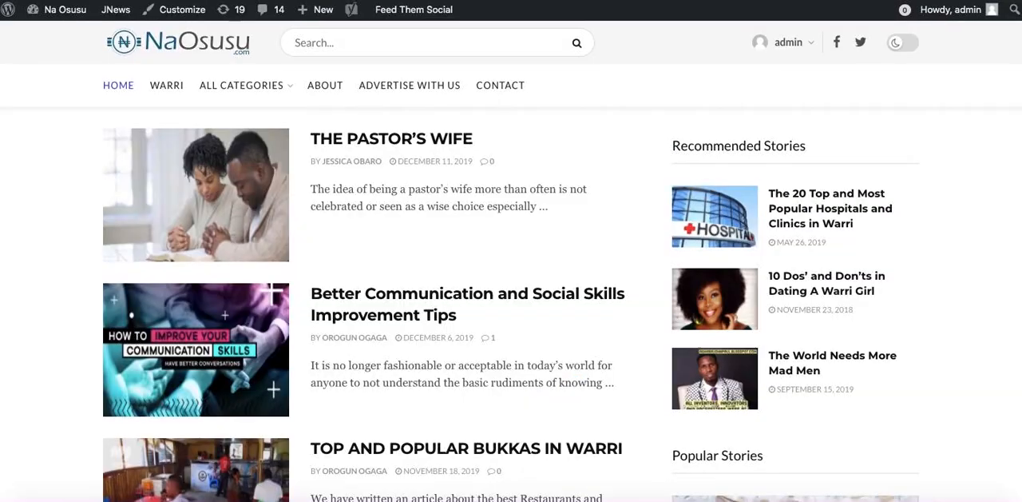
{"action": "scroll", "coordinate": [772, 376], "scroll_direction": "down", "scroll_amount": 5}
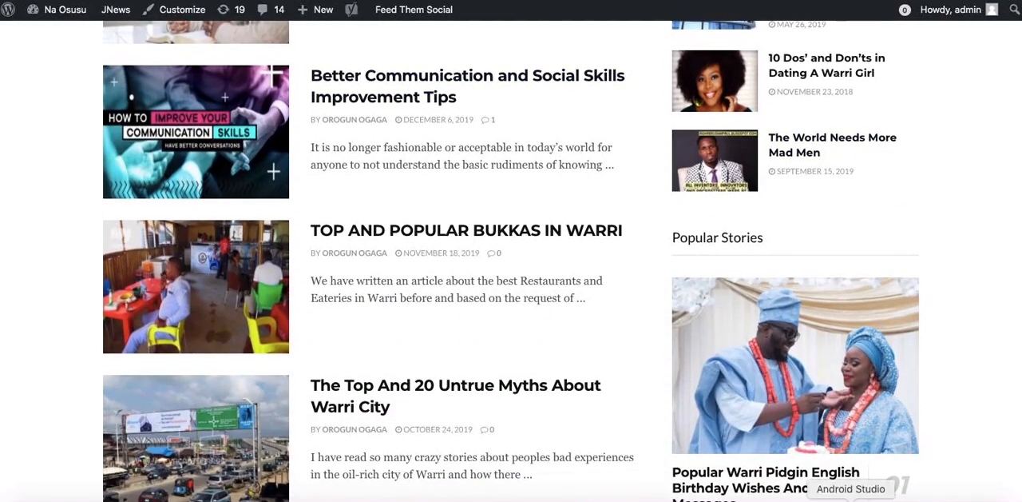
Check the Popular Stories block on the live homepage and examine the widget's Header Settings and Advanced Settings.
{"action": "scroll", "coordinate": [828, 410], "scroll_direction": "down", "scroll_amount": 2}
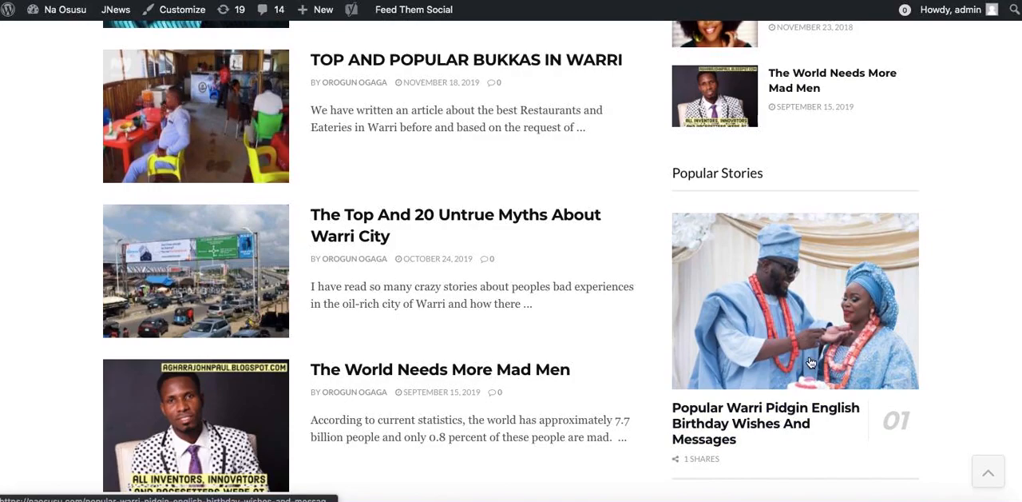
{"action": "scroll", "coordinate": [767, 221], "scroll_direction": "up", "scroll_amount": 3}
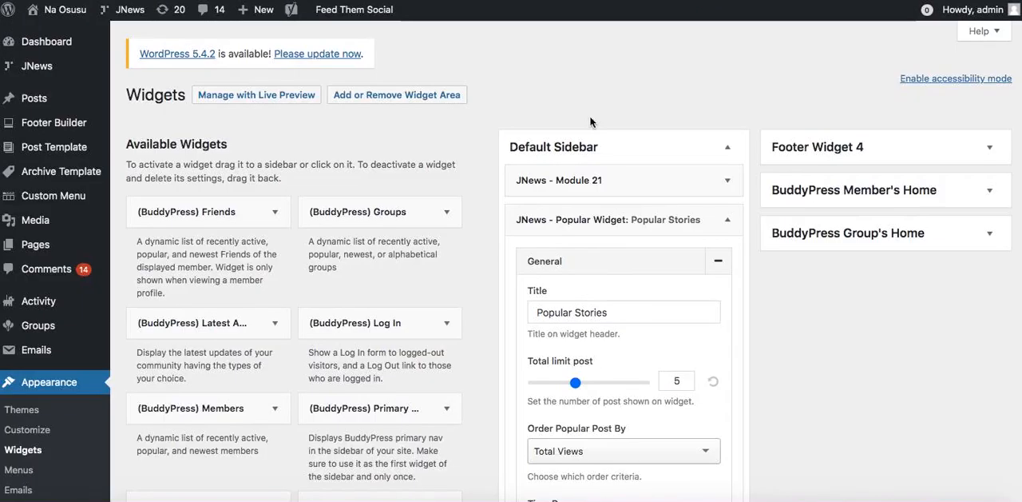
{"action": "scroll", "coordinate": [628, 272], "scroll_direction": "down", "scroll_amount": 3}
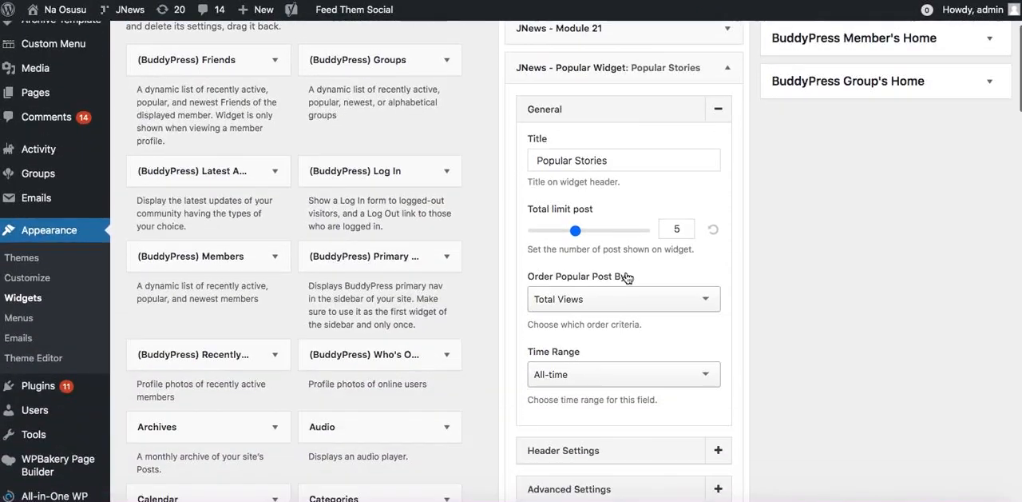
{"action": "left_click", "coordinate": [627, 116]}
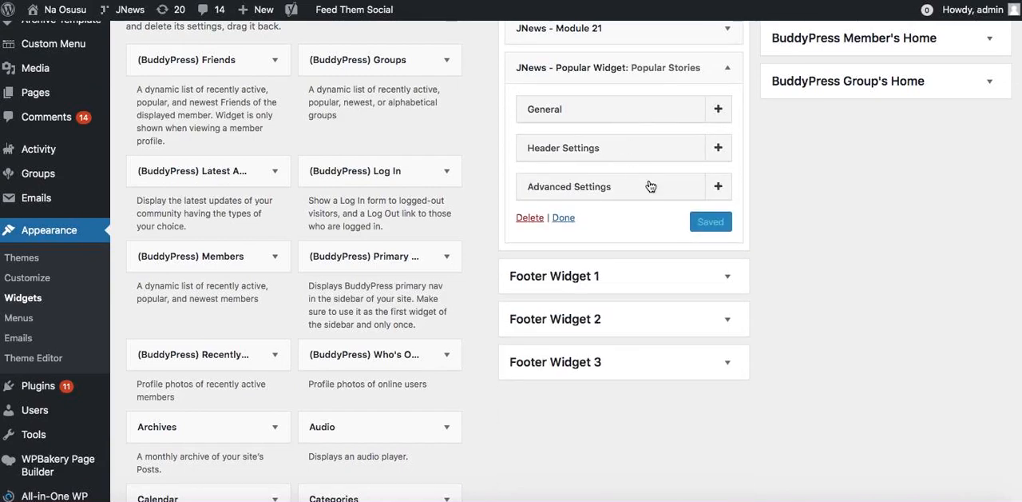
{"action": "left_click", "coordinate": [598, 157]}
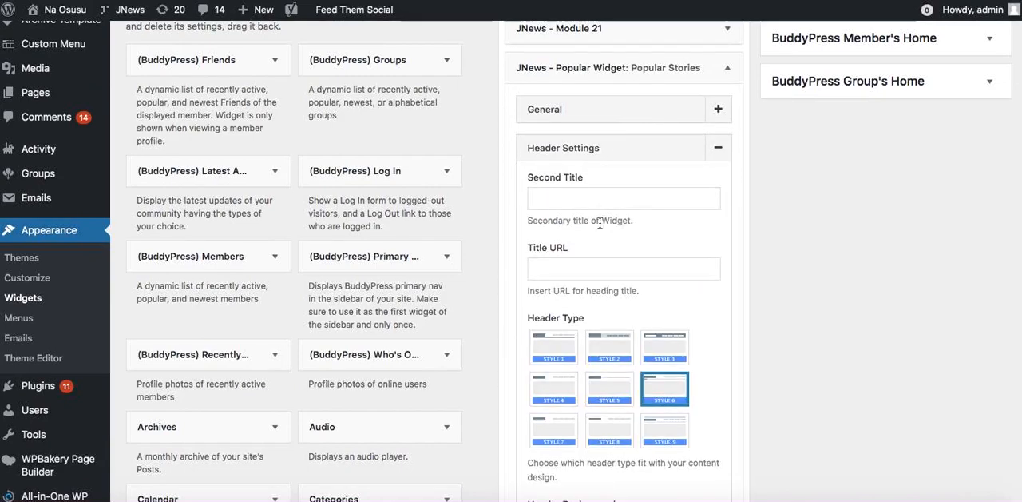
{"action": "left_click", "coordinate": [598, 150]}
{"action": "left_click", "coordinate": [588, 190]}
{"action": "left_click", "coordinate": [592, 197]}
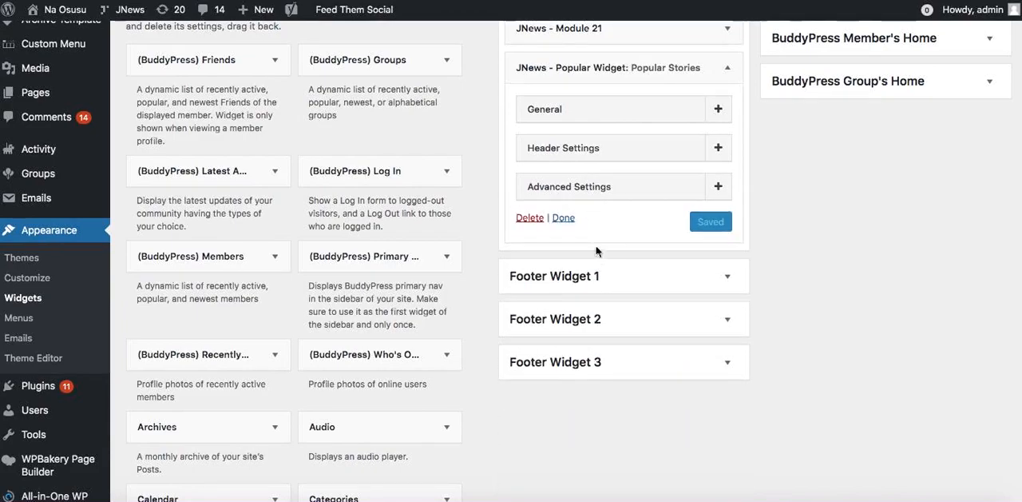
Add the Ultimate Social Media Icons widget to the Default Sidebar below the Popular Stories widget.
{"action": "scroll", "coordinate": [423, 294], "scroll_direction": "down", "scroll_amount": 15}
{"action": "scroll", "coordinate": [423, 297], "scroll_direction": "down", "scroll_amount": 13}
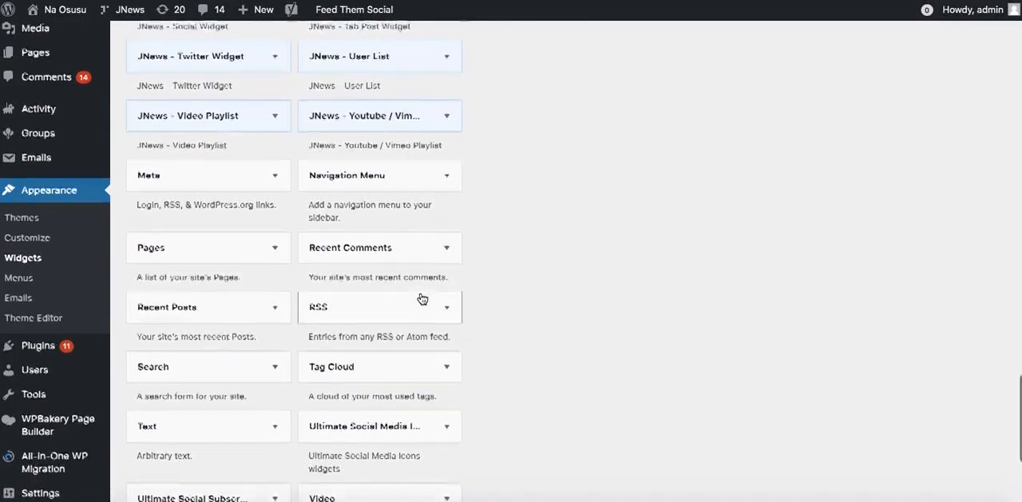
{"action": "scroll", "coordinate": [423, 298], "scroll_direction": "down", "scroll_amount": 5}
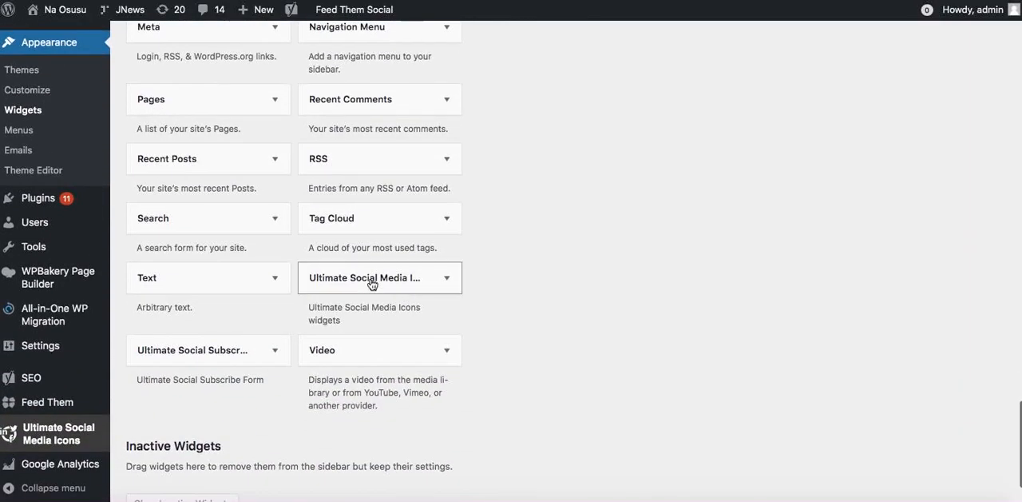
{"action": "left_click_drag", "start_coordinate": [374, 280], "coordinate": [599, 332]}
{"action": "scroll", "coordinate": [595, 168], "scroll_direction": "up", "scroll_amount": 12}
{"action": "scroll", "coordinate": [595, 168], "scroll_direction": "up", "scroll_amount": 15}
{"action": "scroll", "coordinate": [618, 137], "scroll_direction": "up", "scroll_amount": 2}
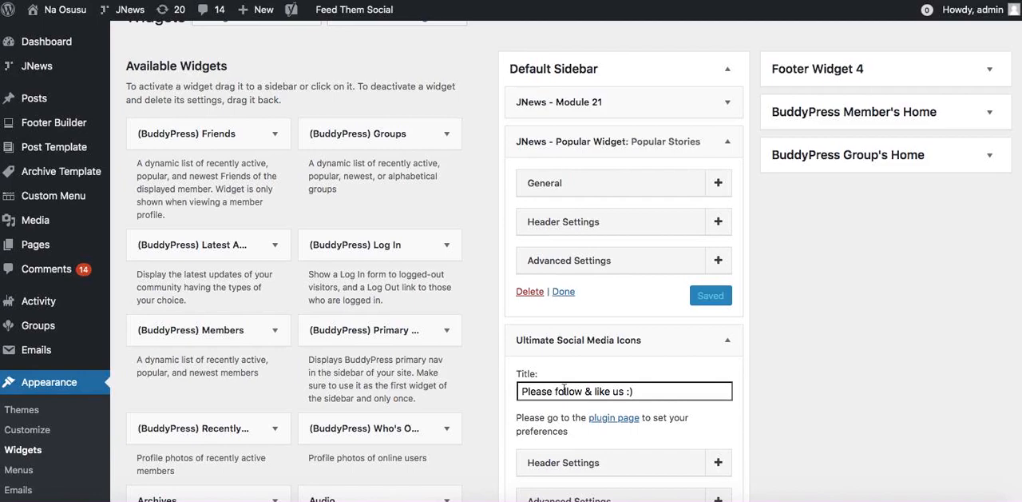
Examine the Header Settings and Advanced Settings of the Ultimate Social Media Icons widget, and collapse the widget.
{"action": "scroll", "coordinate": [604, 391], "scroll_direction": "down", "scroll_amount": 3}
{"action": "left_click", "coordinate": [623, 316]}
{"action": "left_click", "coordinate": [621, 315]}
{"action": "left_click", "coordinate": [613, 346]}
{"action": "left_click", "coordinate": [612, 346]}
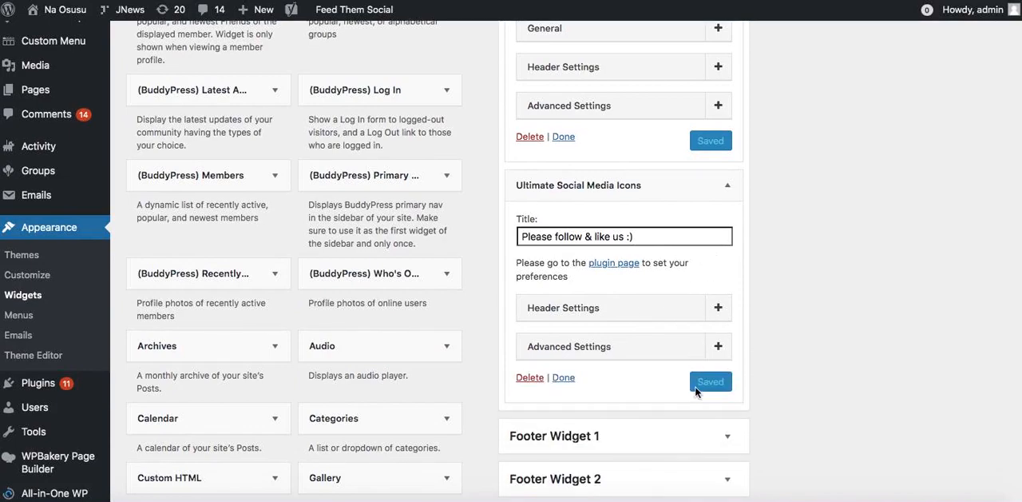
{"action": "left_click", "coordinate": [563, 377]}
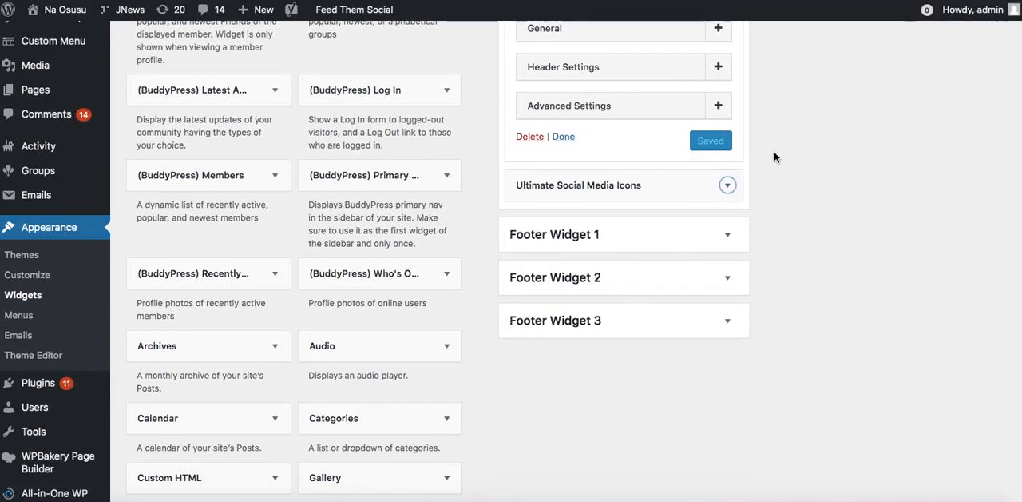
Check the "Please follow & like us :)" social icons in the sidebar of the reloaded live homepage.
{"action": "scroll", "coordinate": [722, 190], "scroll_direction": "up", "scroll_amount": 4}
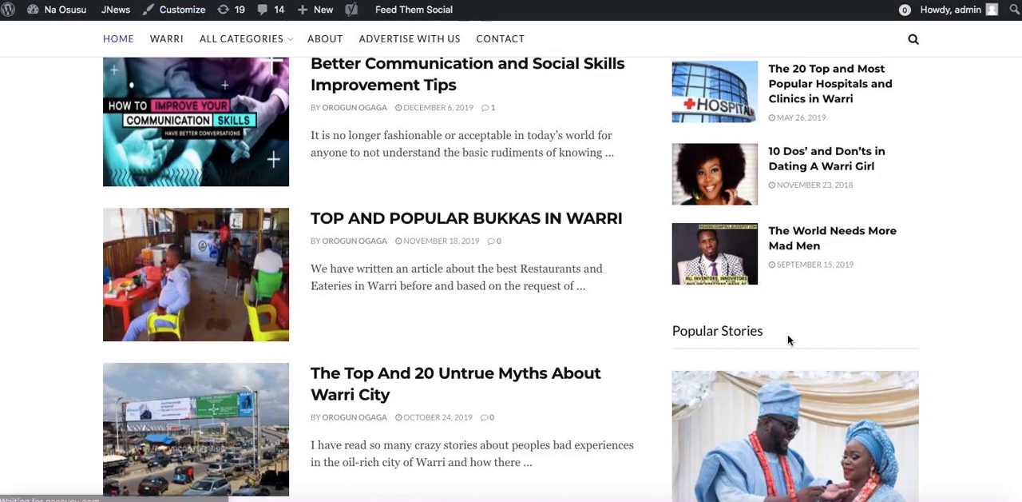
{"action": "scroll", "coordinate": [788, 340], "scroll_direction": "down", "scroll_amount": 5}
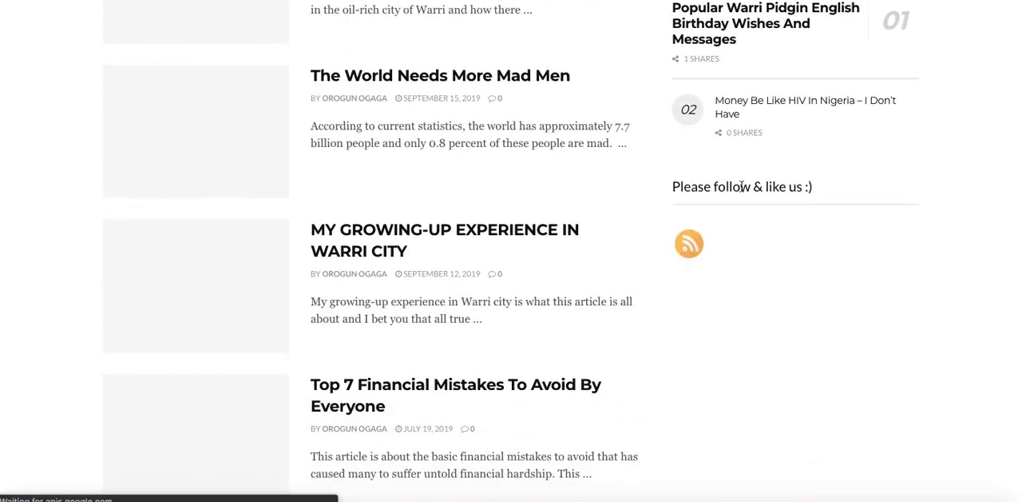
{"action": "scroll", "coordinate": [763, 340], "scroll_direction": "down", "scroll_amount": 1}
{"action": "scroll", "coordinate": [763, 340], "scroll_direction": "down", "scroll_amount": 1}
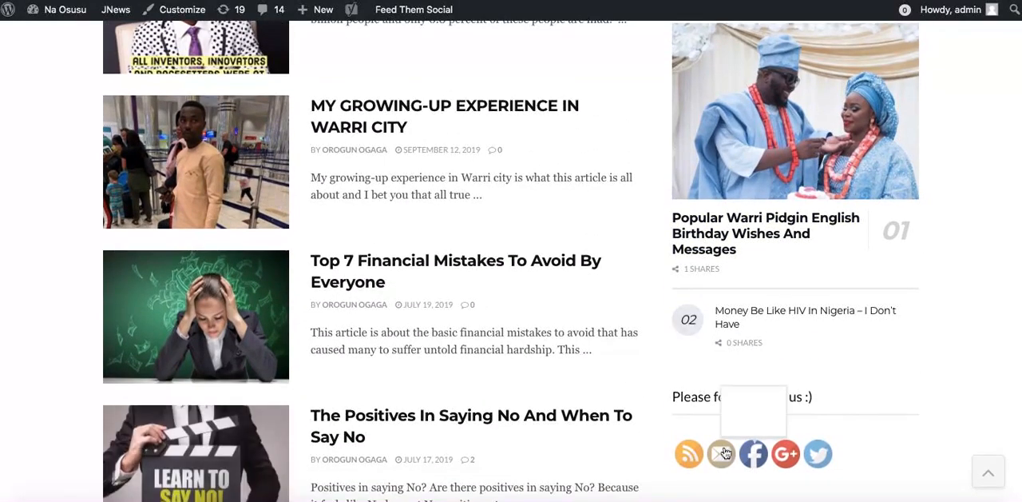
{"action": "left_click", "coordinate": [793, 459]}
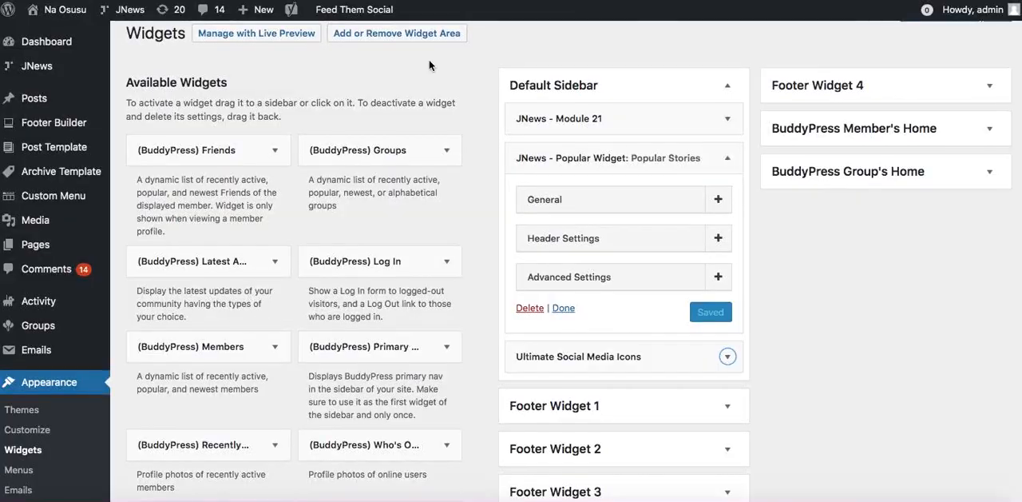
Add the Ultimate Social Subscribe Form widget to the end of the Default Sidebar and save it with the title "Subcribe".
{"action": "scroll", "coordinate": [456, 201], "scroll_direction": "down", "scroll_amount": 20}
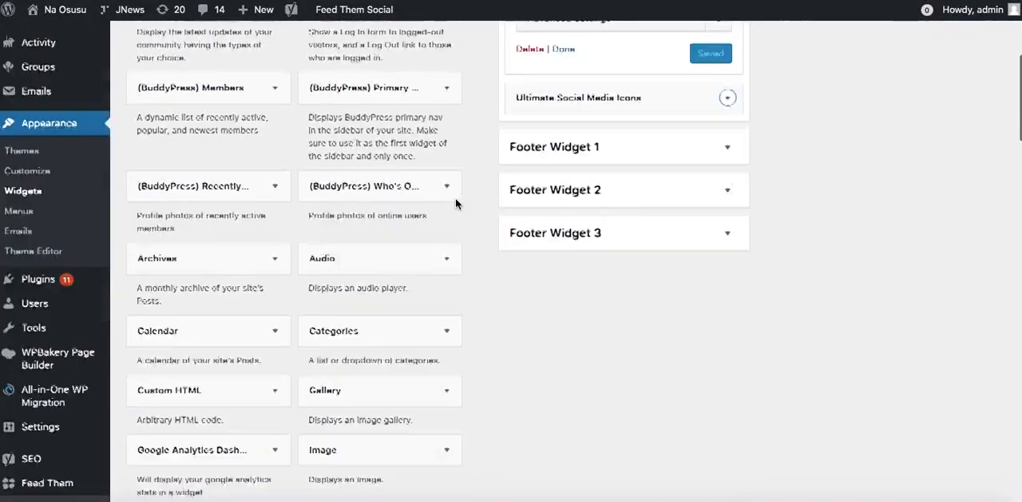
{"action": "scroll", "coordinate": [457, 206], "scroll_direction": "down", "scroll_amount": 2}
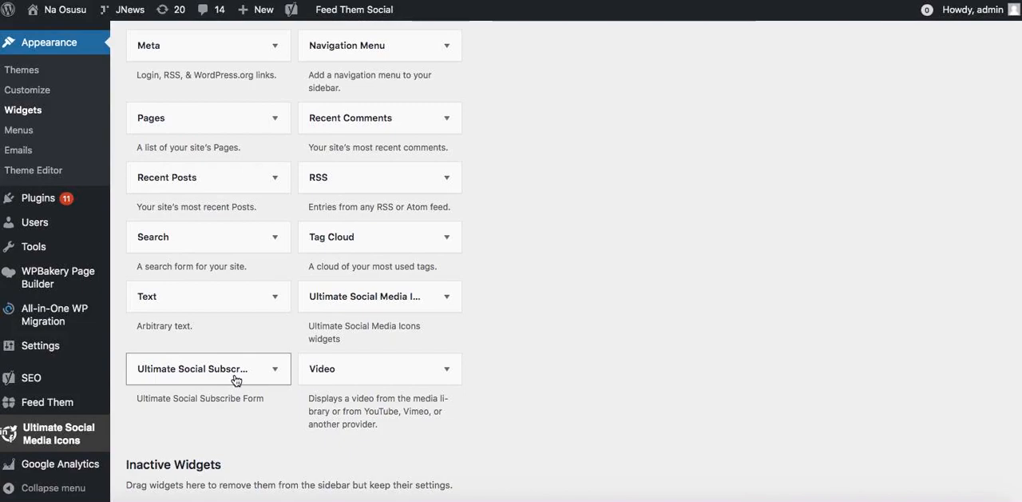
{"action": "left_click_drag", "start_coordinate": [236, 380], "coordinate": [623, 140]}
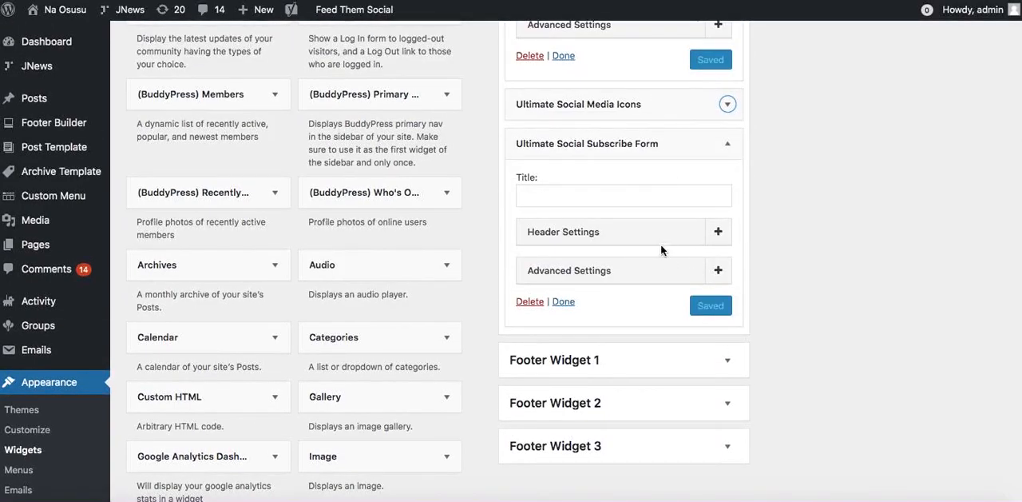
{"action": "left_click", "coordinate": [629, 201]}
{"action": "type", "text": "Subcribe"}
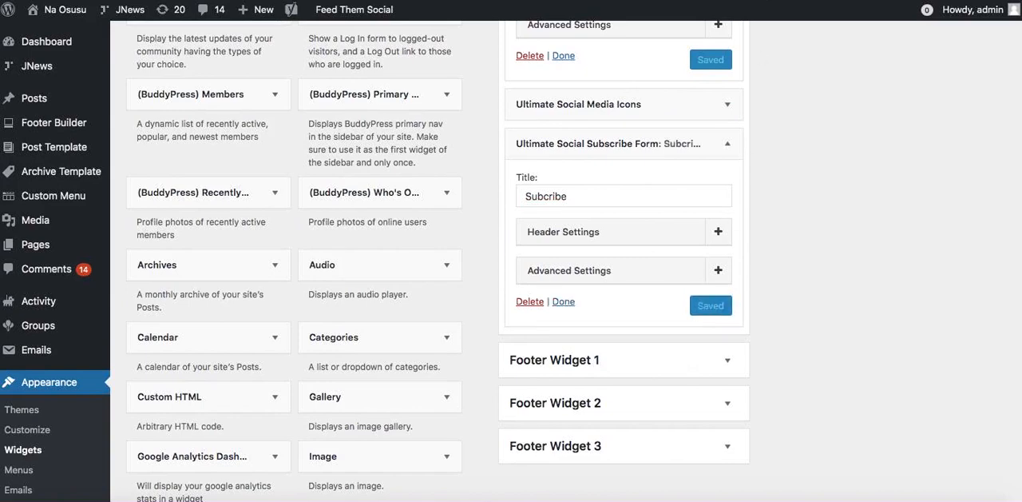
Reload the live homepage and check the subscribe form in its sidebar.
{"action": "key", "text": "ctrl+Tab"}
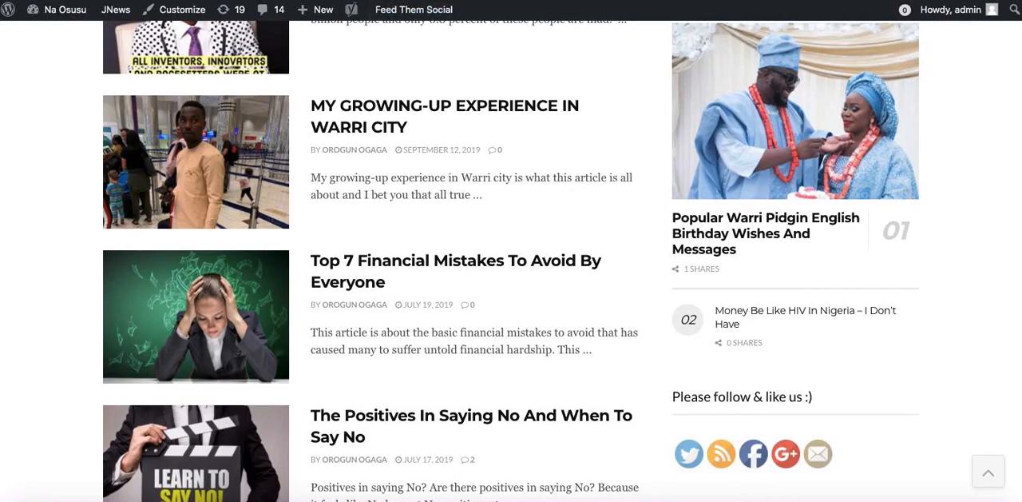
{"action": "key", "text": "ctrl+shift+Tab"}
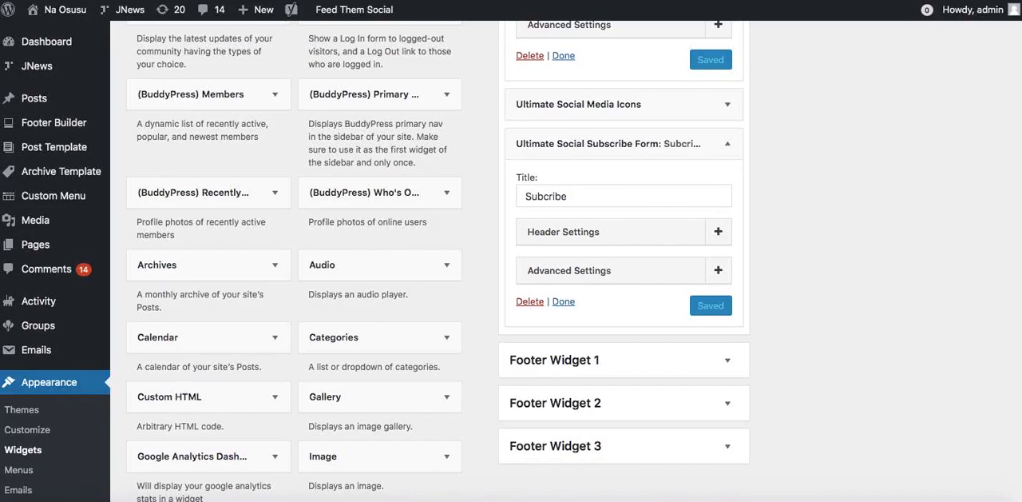
{"action": "key", "text": "ctrl+Tab"}
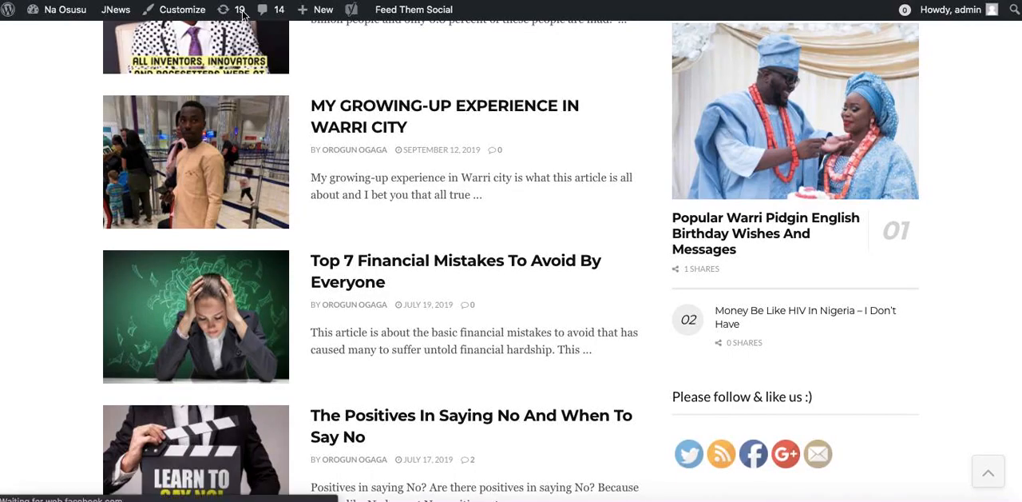
{"action": "key", "text": "ctrl+r"}
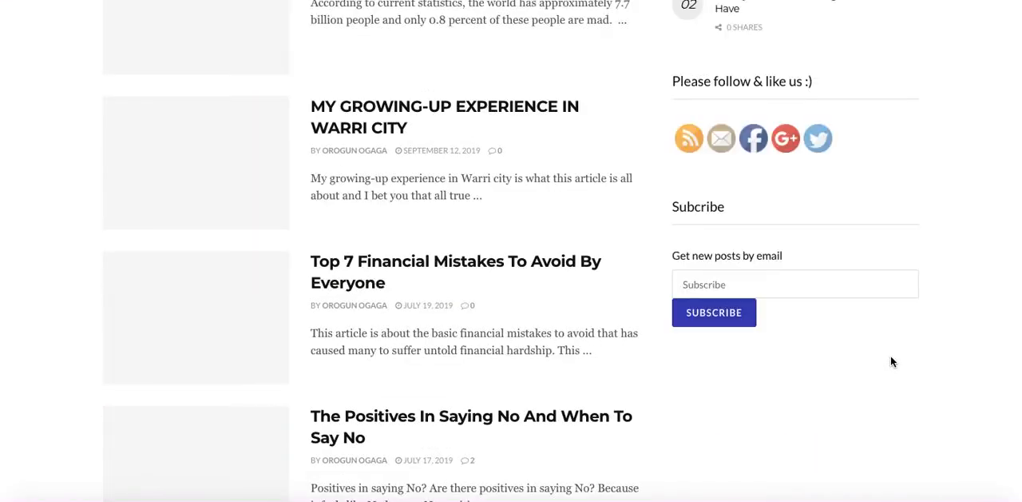